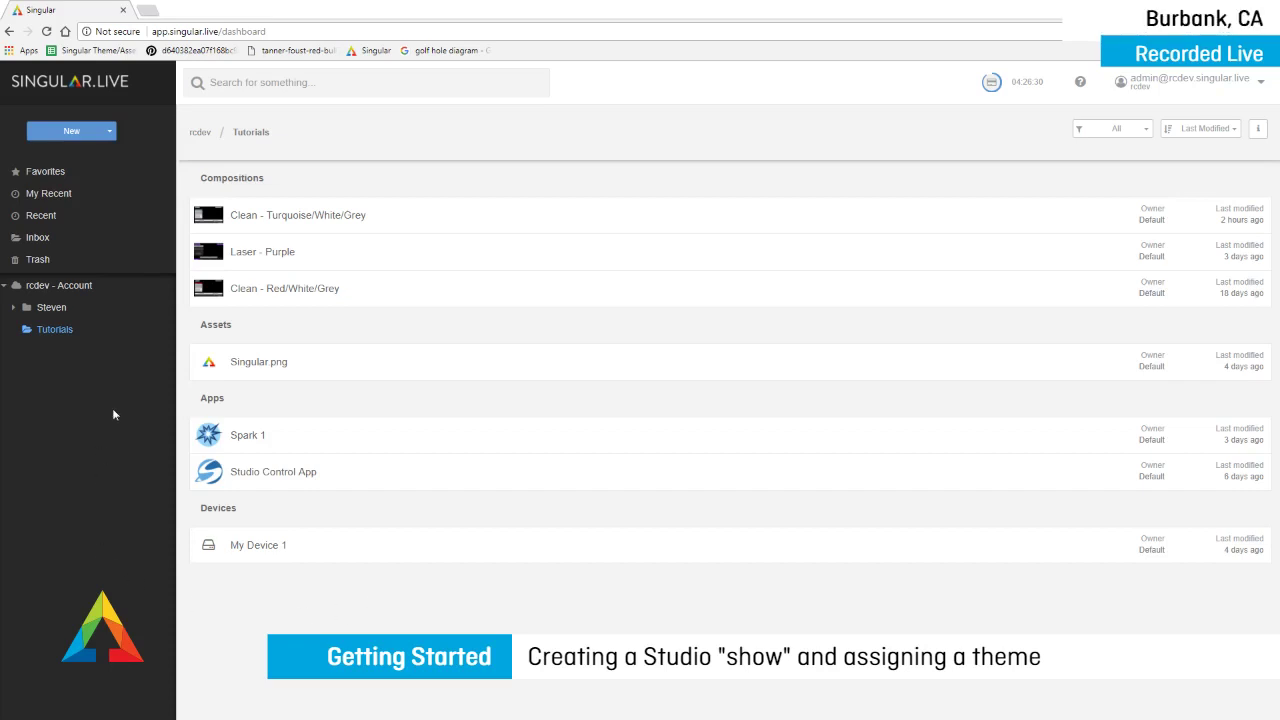
Step: Create a new Studio control app named 'Studio1' from the control app catalog
{"action": "left_click", "coordinate": [109, 131]}
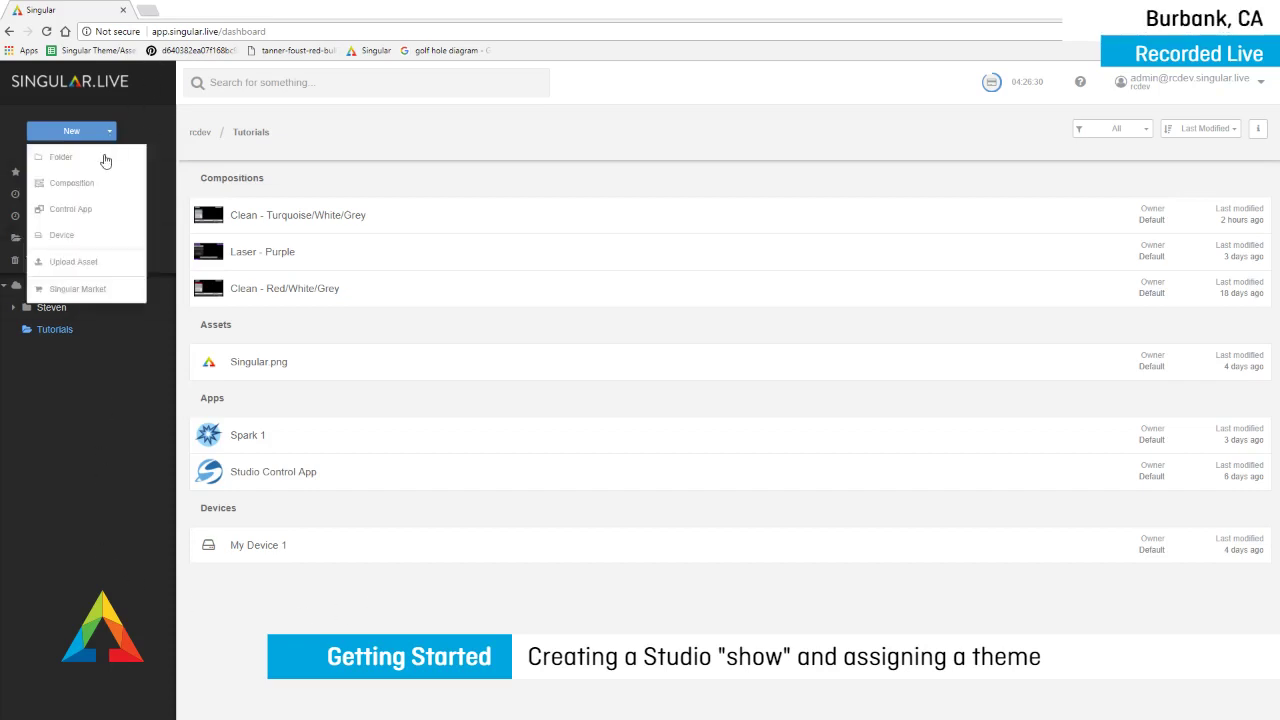
{"action": "left_click", "coordinate": [94, 210]}
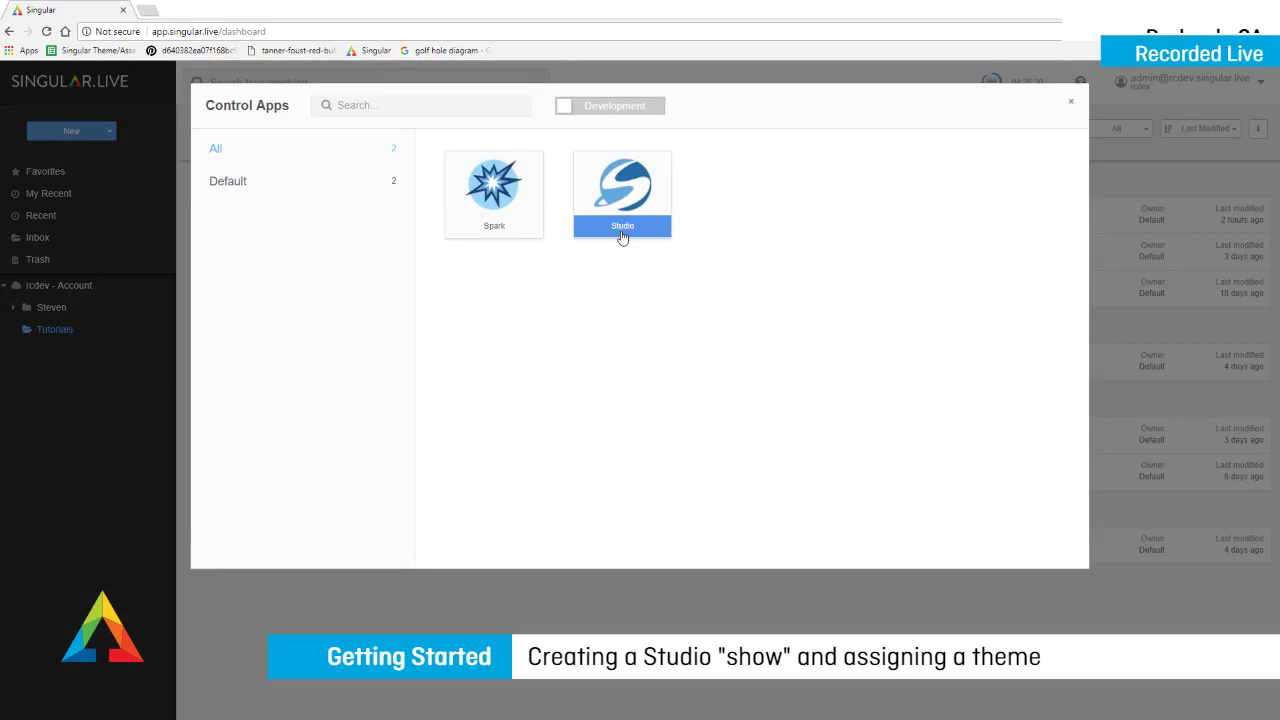
{"action": "left_click", "coordinate": [621, 236]}
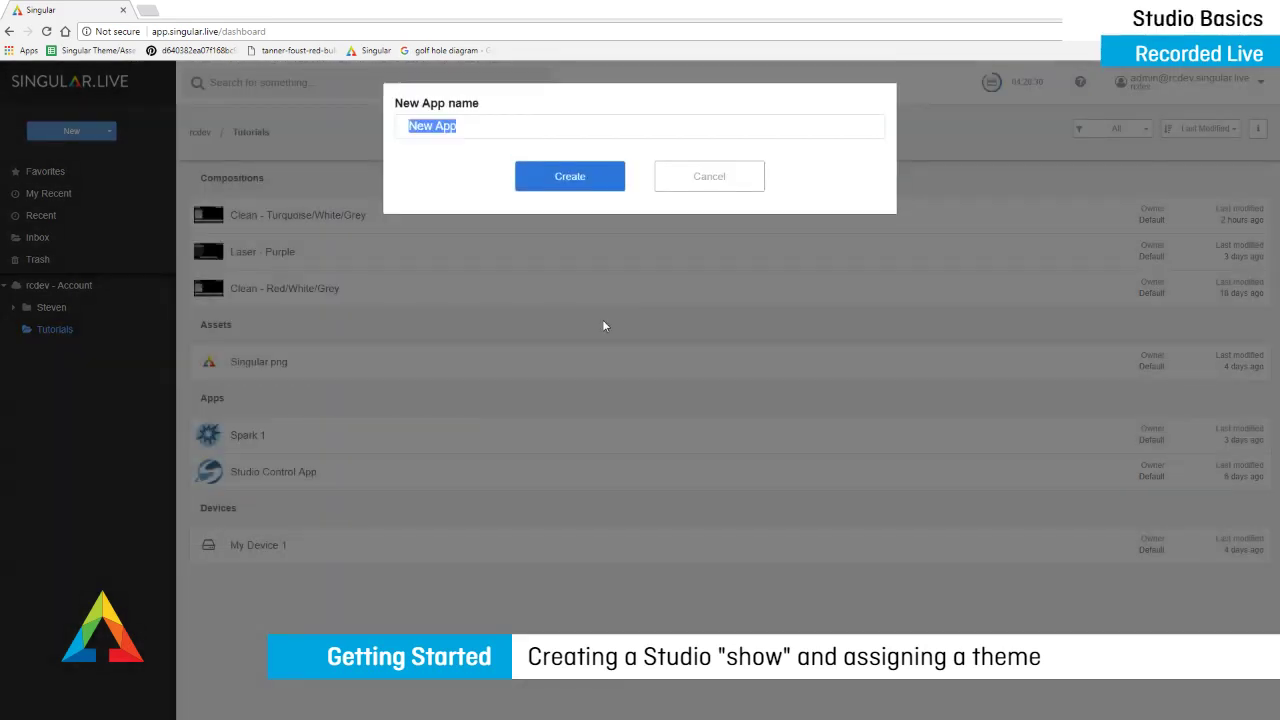
{"action": "type", "text": "Studio1"}
{"action": "left_click", "coordinate": [576, 170]}
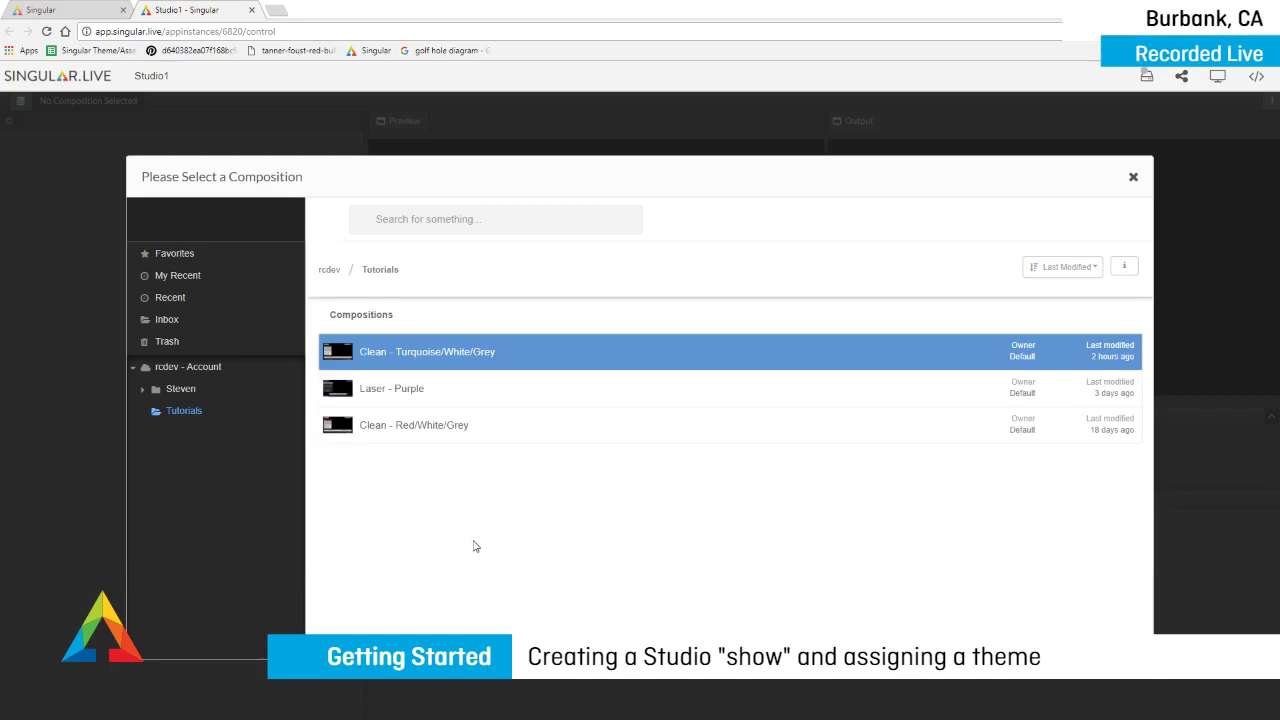
Step: Choose the Clean - Turquoise/White/Grey composition as the Studio1 theme
{"action": "double_click", "coordinate": [454, 358]}
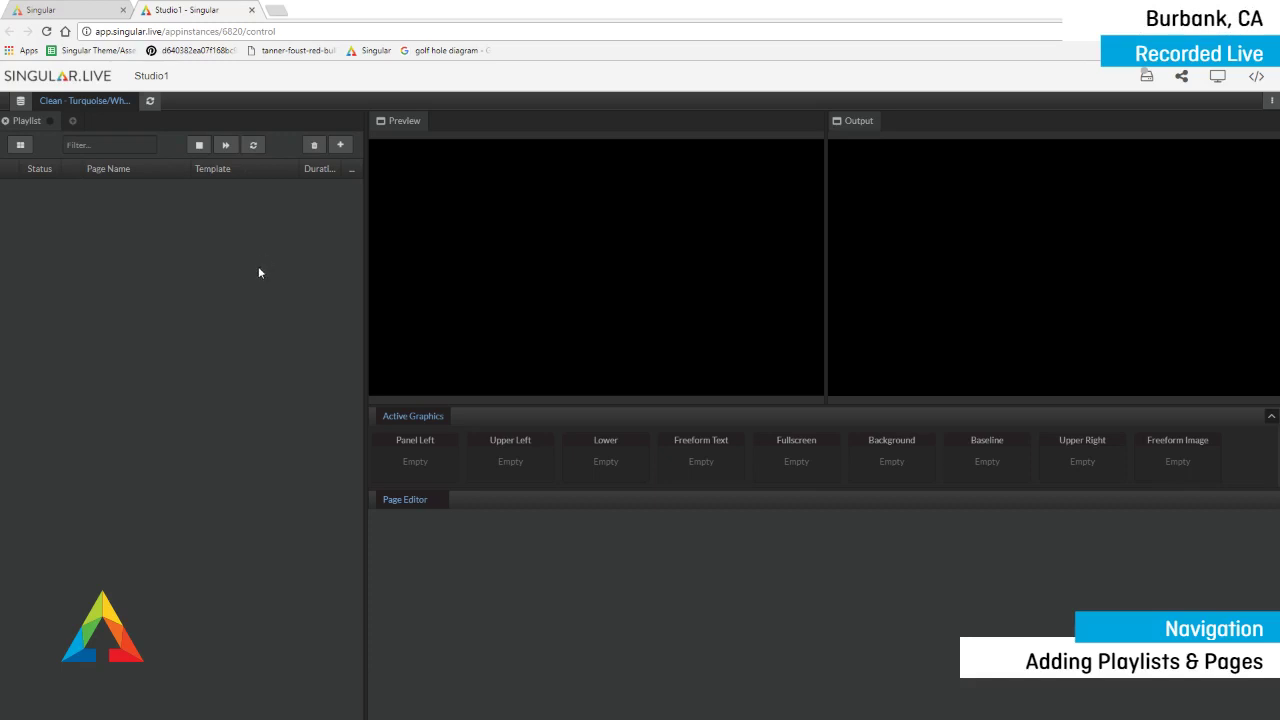
Step: Add Baseline Static + Title, Fullscreen Image + Text and Lower 1 Line -Small pages to the playlist
{"action": "left_click", "coordinate": [340, 149]}
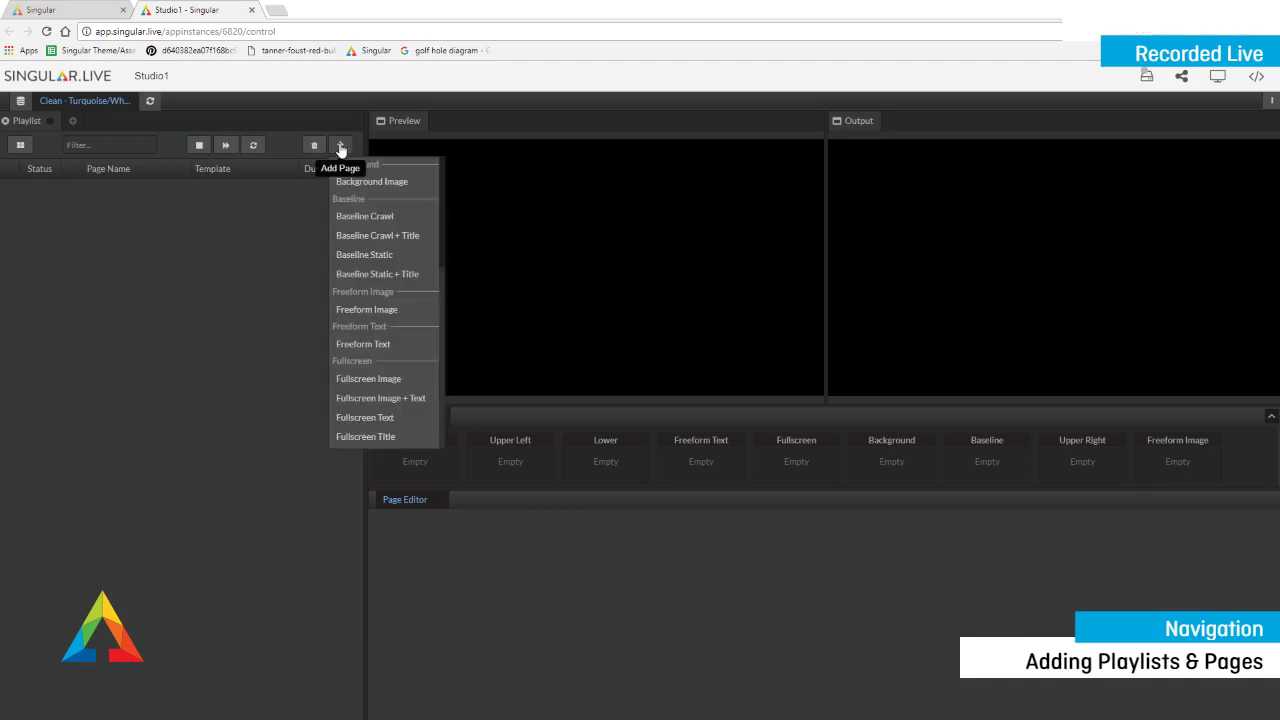
{"action": "left_click", "coordinate": [382, 276]}
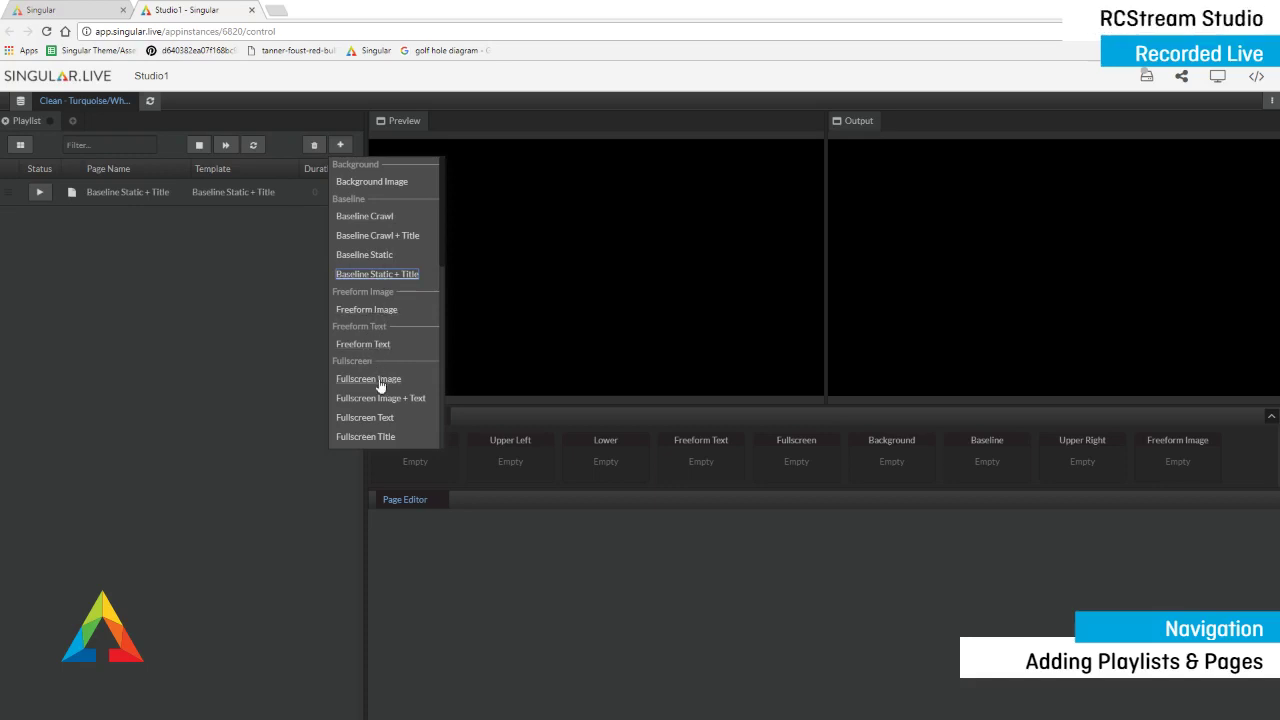
{"action": "scroll", "coordinate": [382, 345], "scroll_direction": "down", "scroll_amount": 1}
{"action": "left_click", "coordinate": [386, 333]}
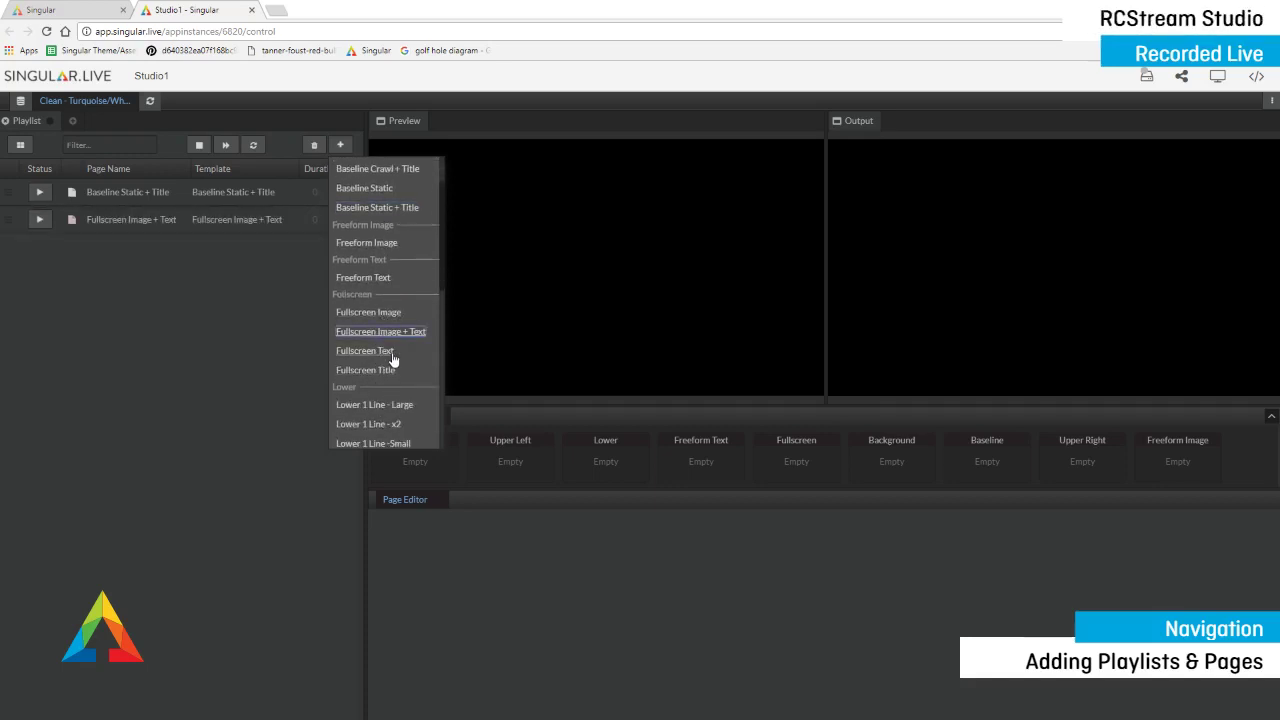
{"action": "scroll", "coordinate": [392, 358], "scroll_direction": "down", "scroll_amount": 2}
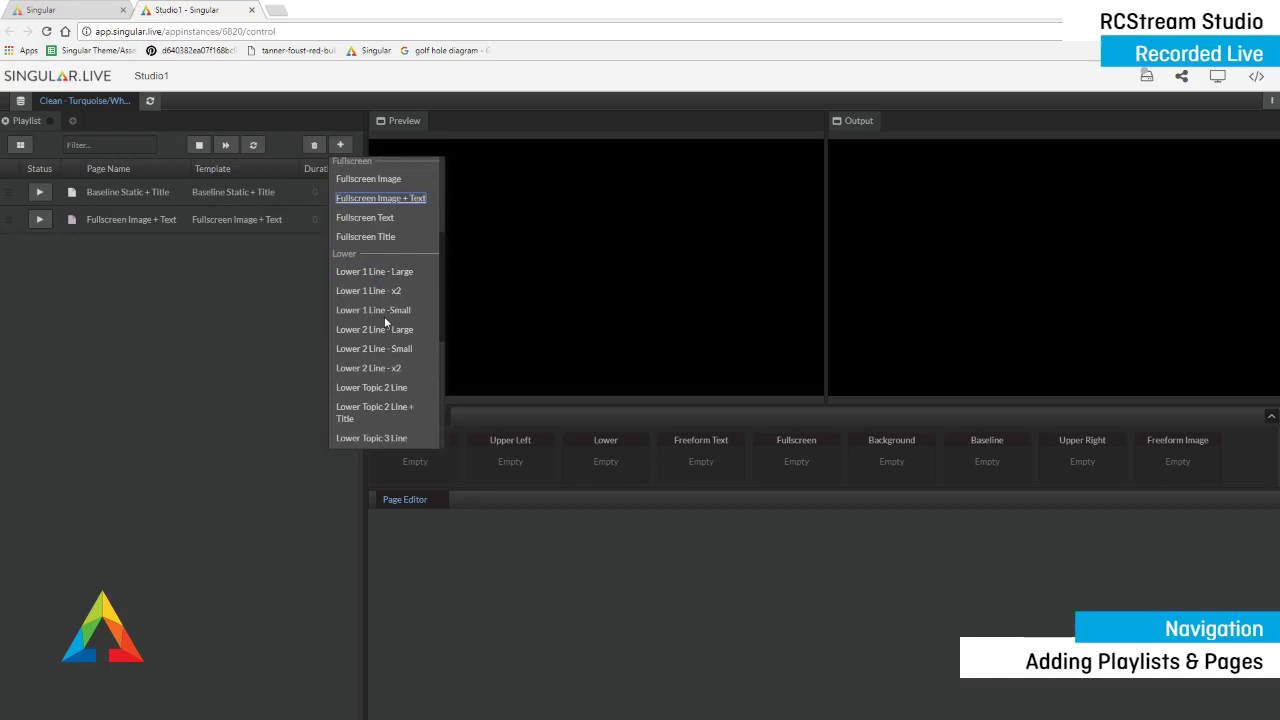
{"action": "left_click", "coordinate": [384, 312]}
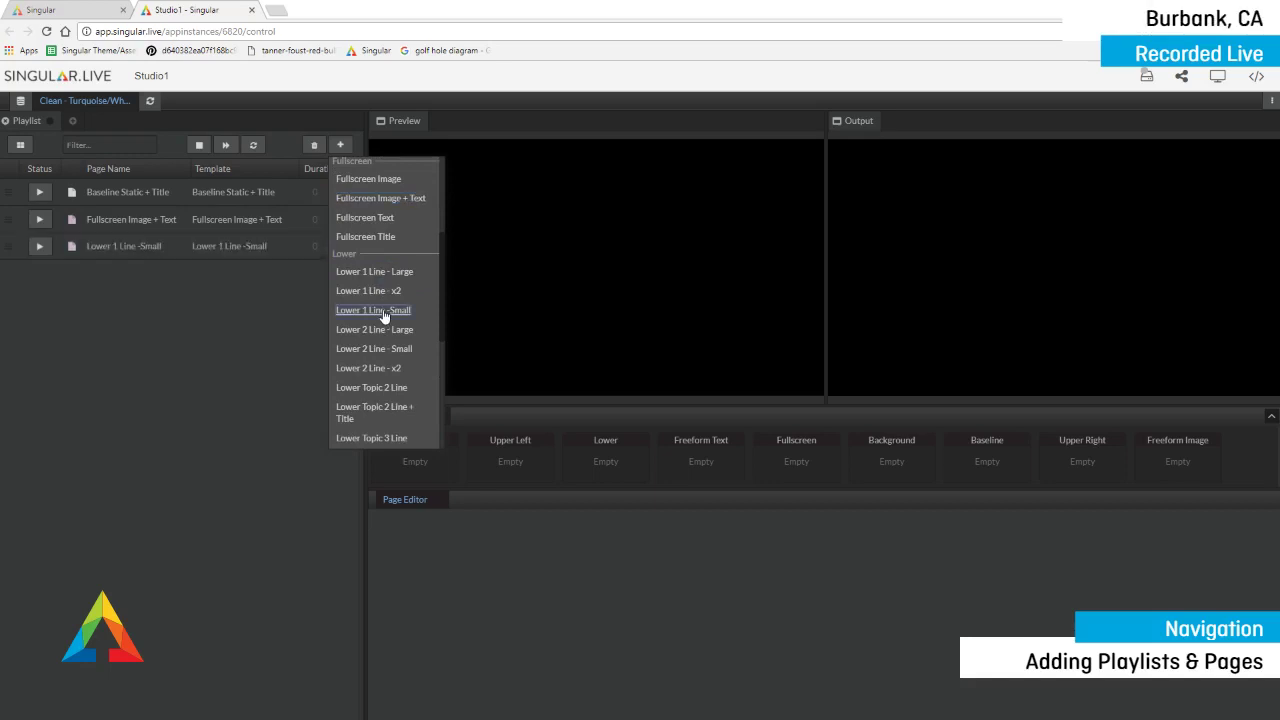
Step: Add Lower 1 Line - Large, Upper Right - 1 Line and two Upper Right - 2 Line pages
{"action": "left_click", "coordinate": [378, 274]}
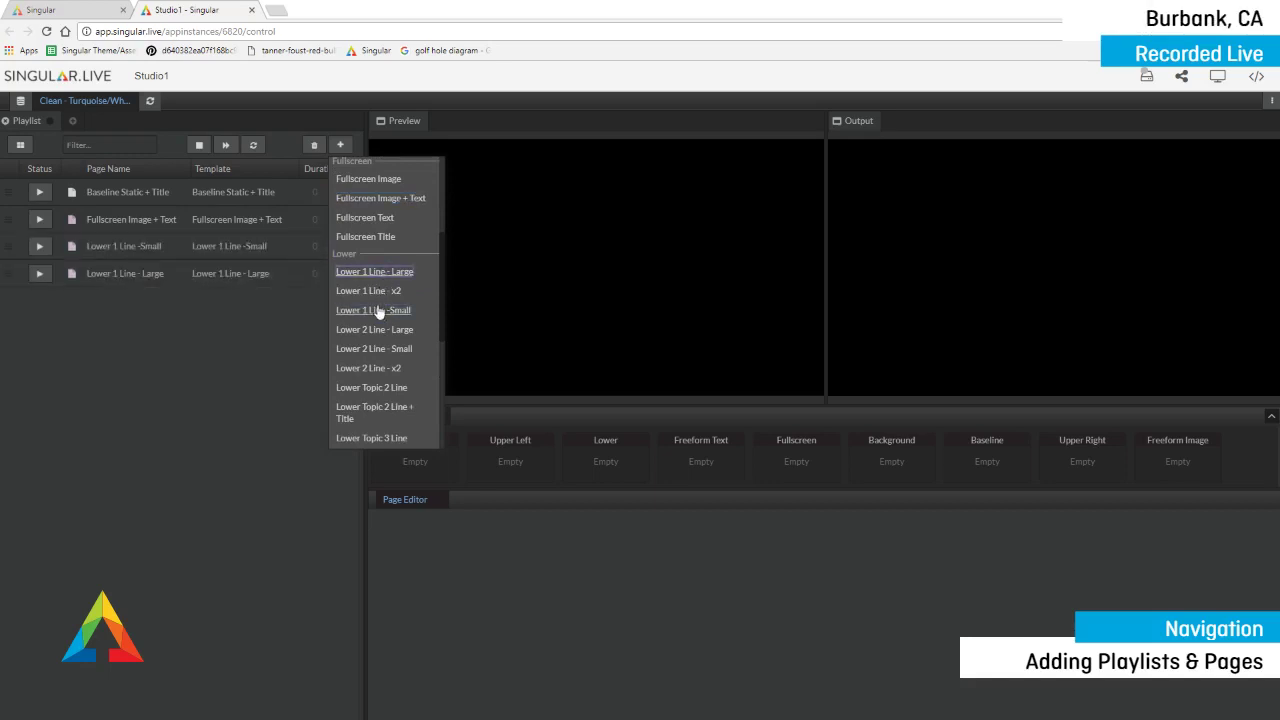
{"action": "scroll", "coordinate": [378, 312], "scroll_direction": "down", "scroll_amount": 4}
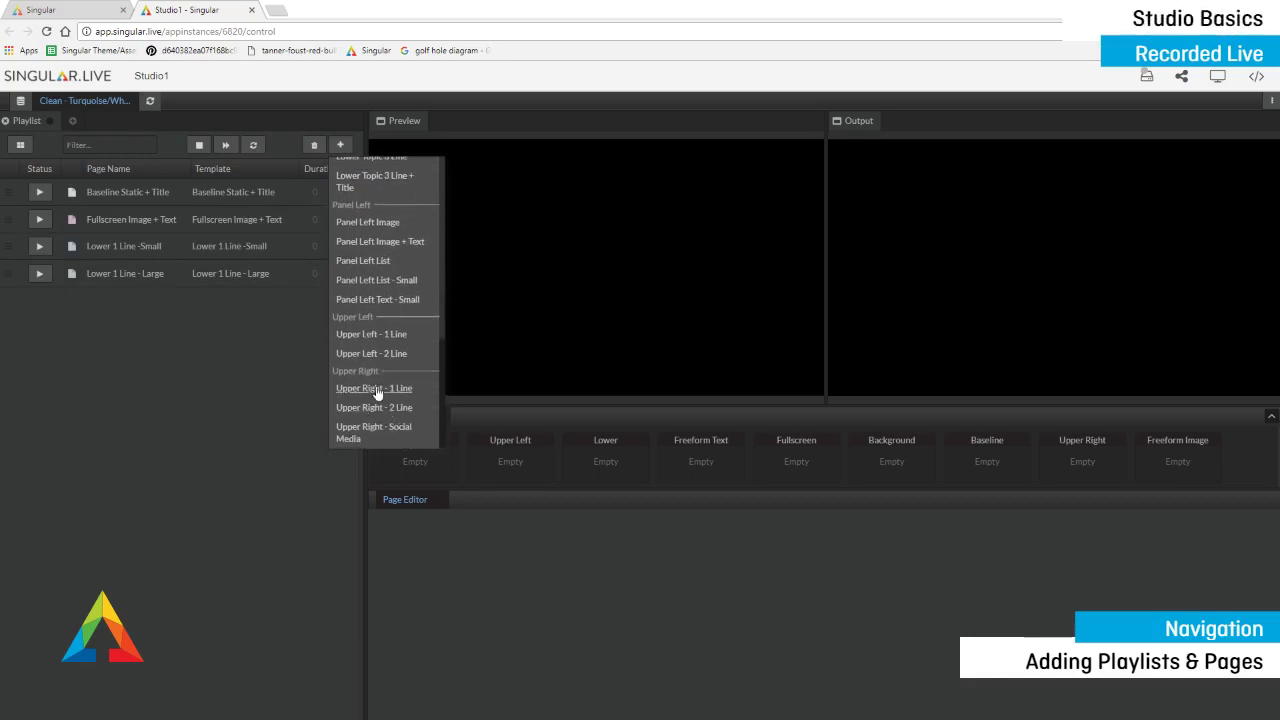
{"action": "left_click", "coordinate": [378, 391]}
{"action": "left_click", "coordinate": [380, 410]}
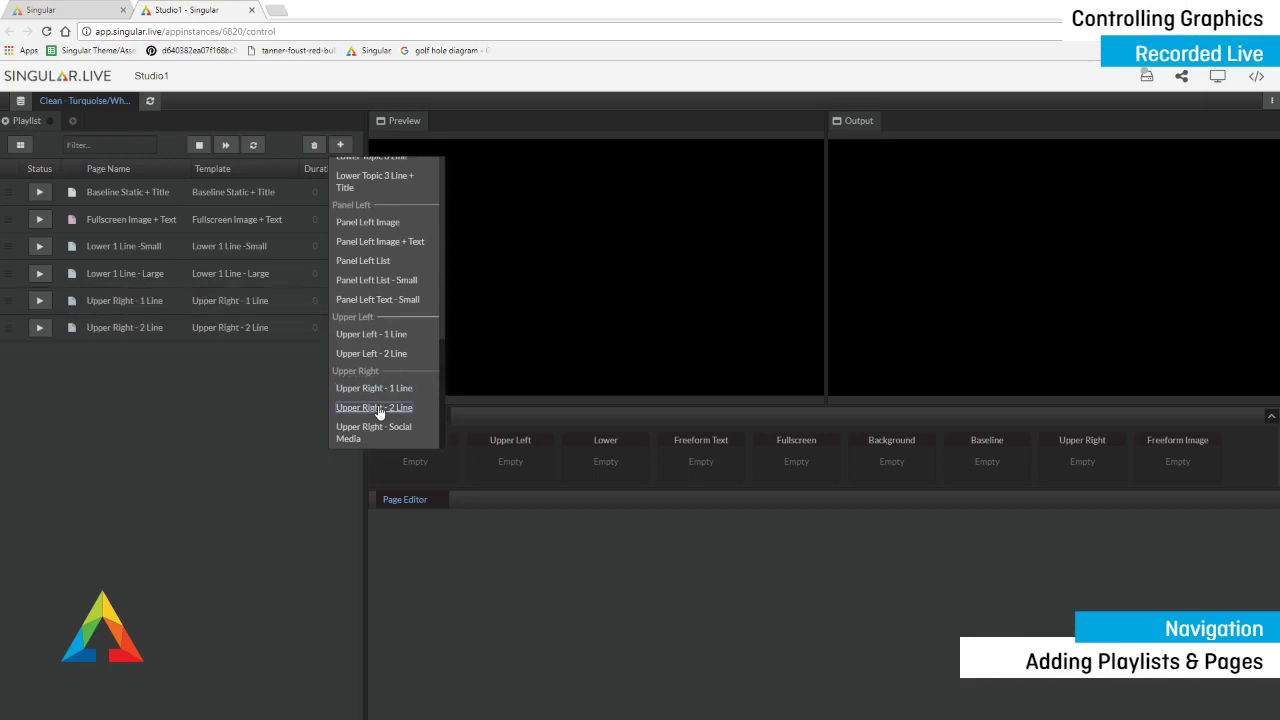
{"action": "left_click", "coordinate": [380, 410]}
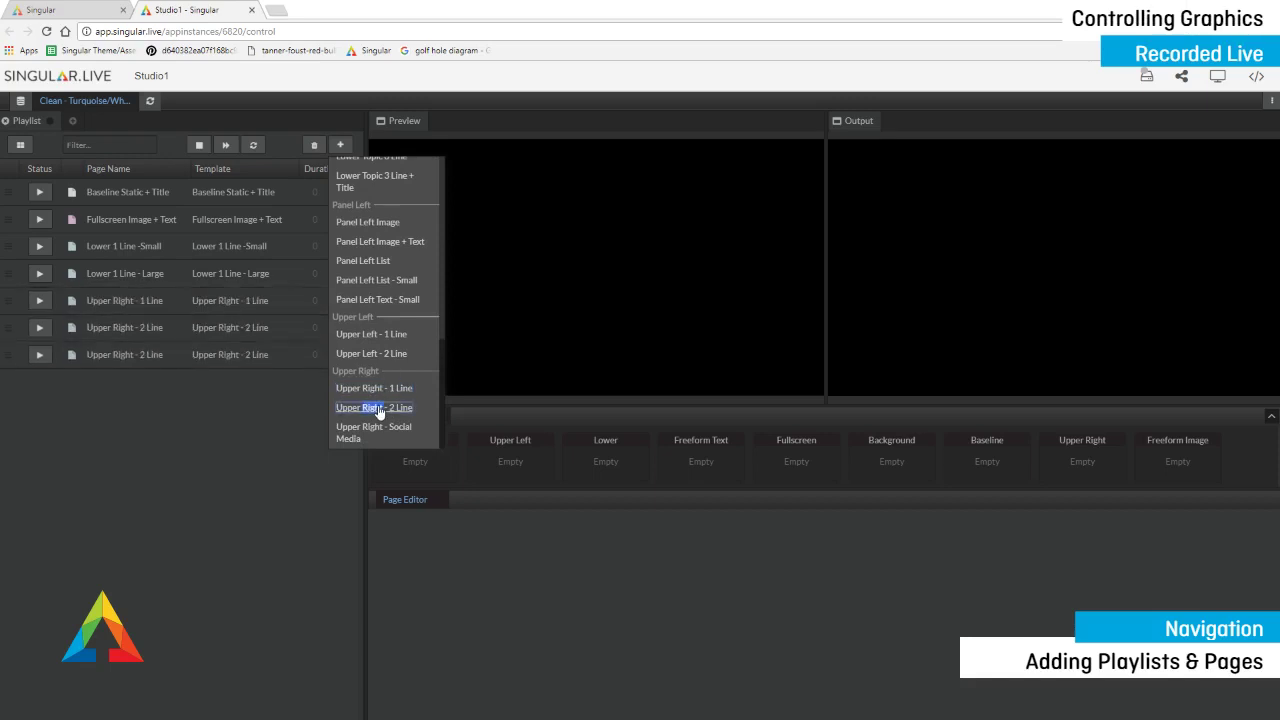
{"action": "left_click", "coordinate": [186, 405]}
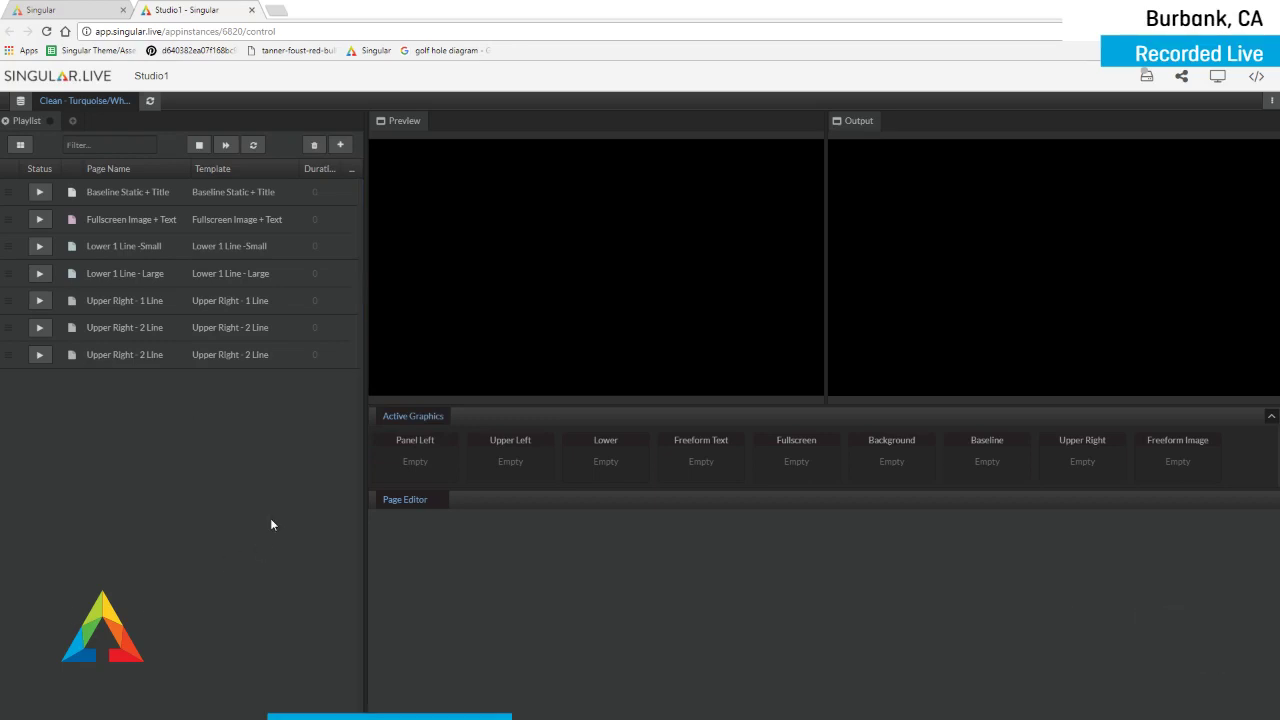
Step: Load Baseline Static + Title, Fullscreen Image + Text, then Lower 1 Line -Small into the Page Editor
{"action": "left_click", "coordinate": [185, 196]}
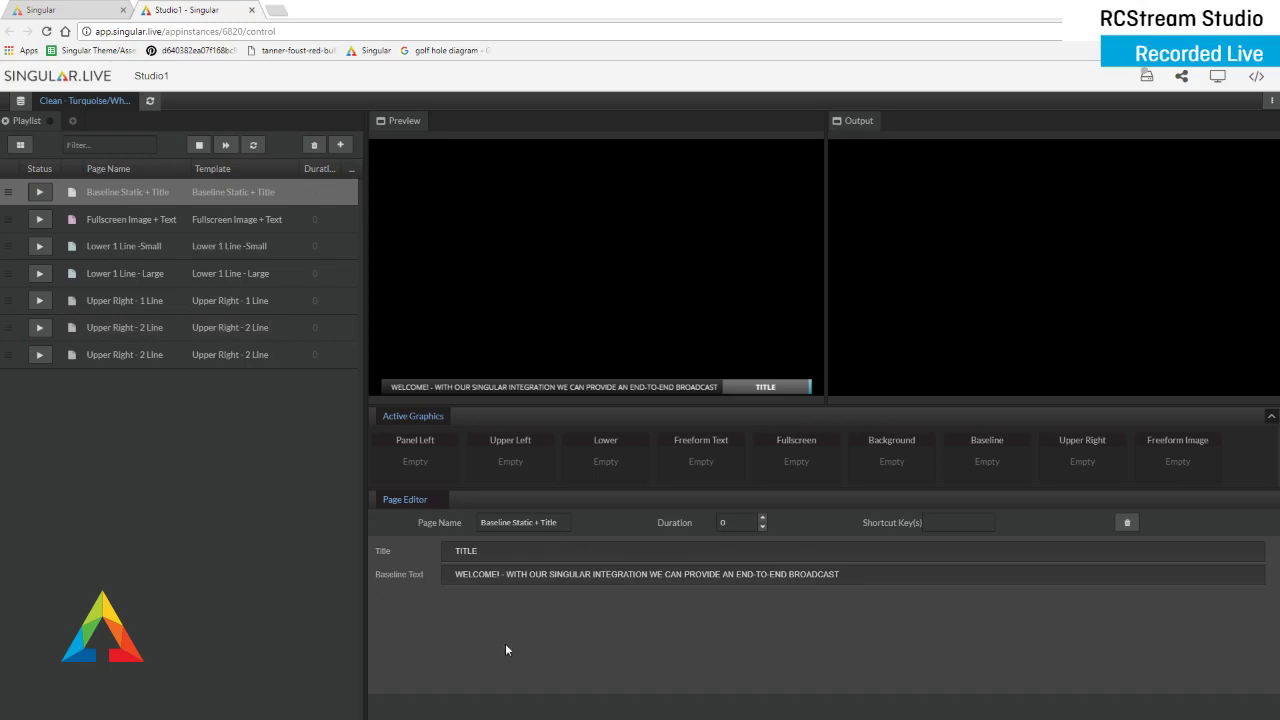
{"action": "left_click", "coordinate": [152, 220]}
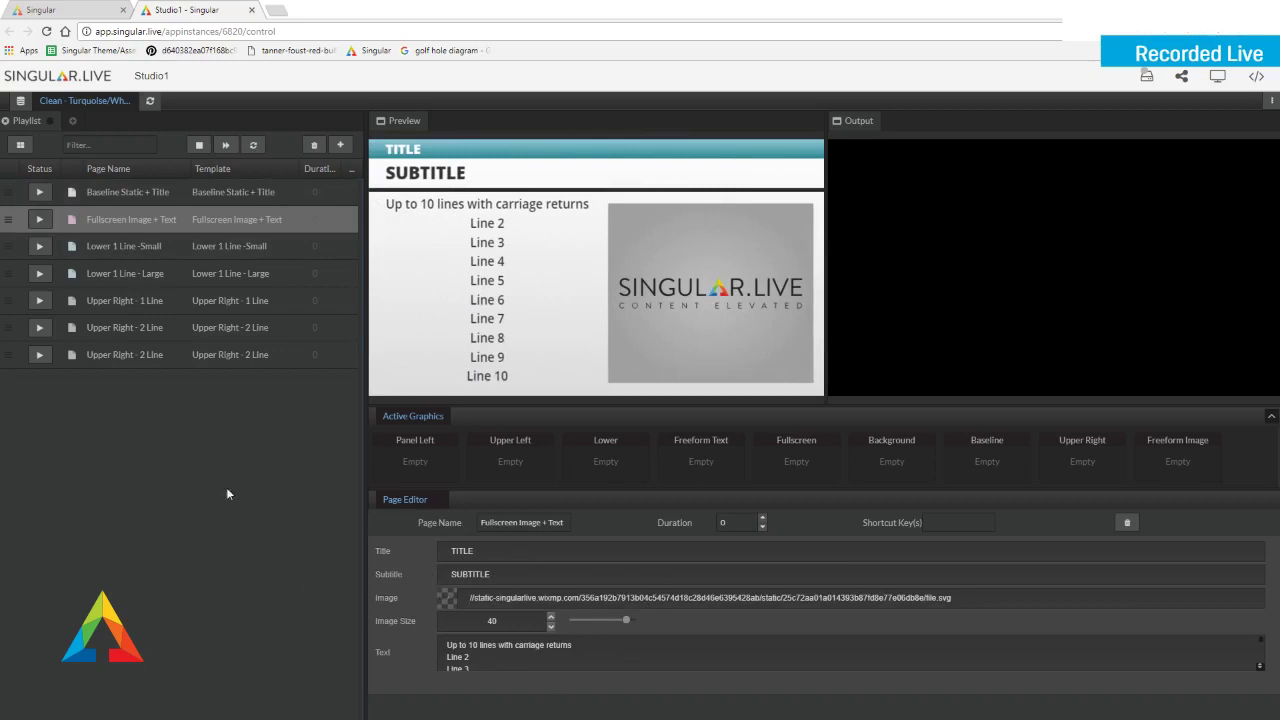
{"action": "left_click", "coordinate": [170, 247]}
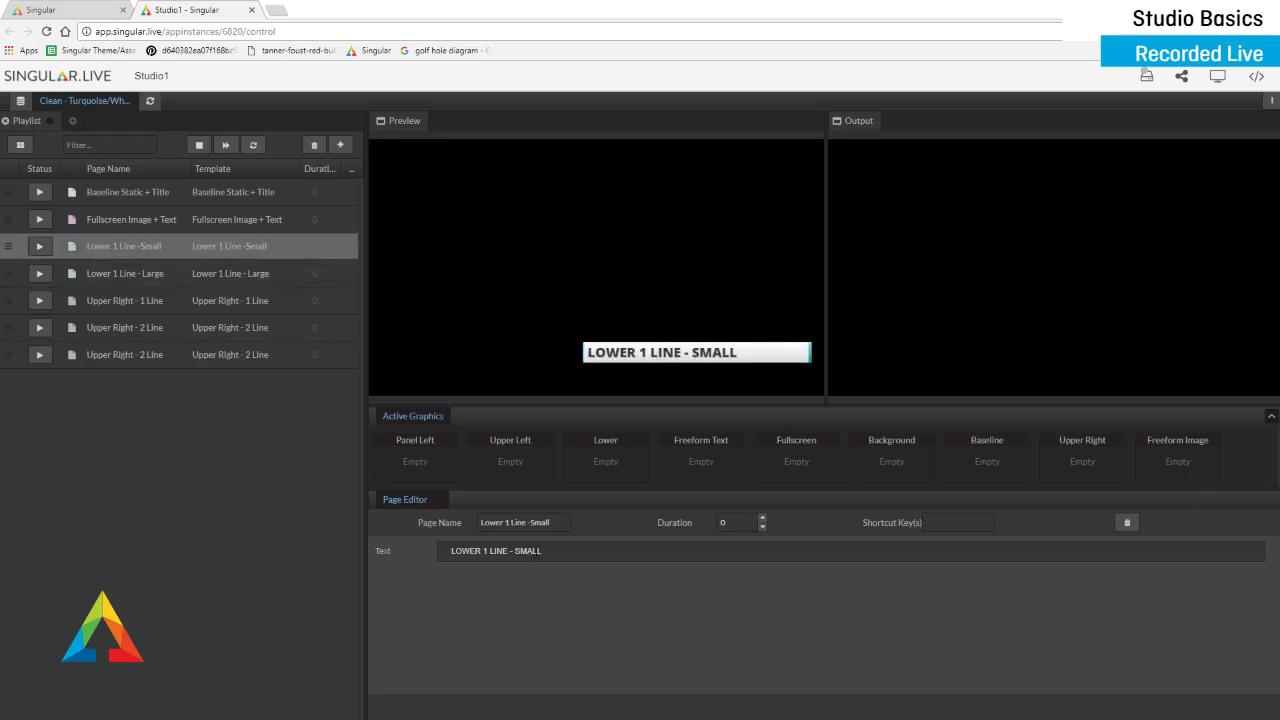
Step: Replace the lower-third text with the presenter's full name and rename the page to an ID label with their initials
{"action": "triple_click", "coordinate": [520, 551]}
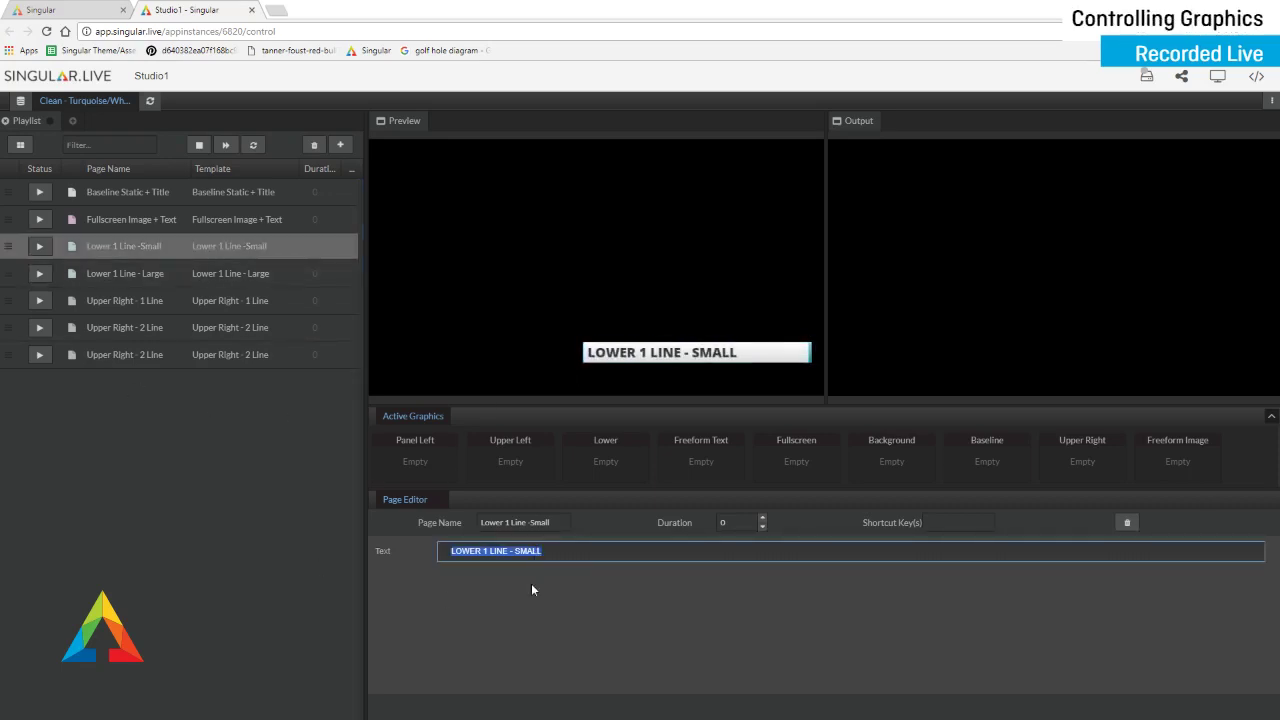
{"action": "type", "text": "Sean Boyriven"}
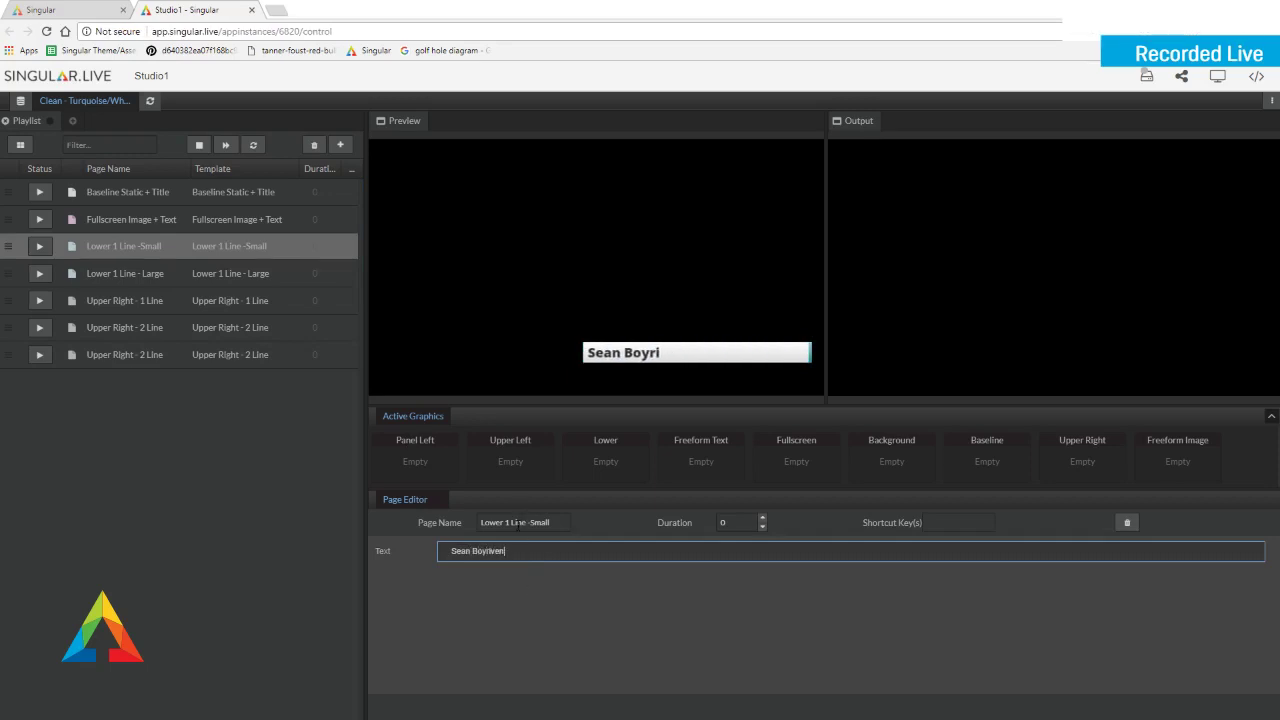
{"action": "triple_click", "coordinate": [520, 522]}
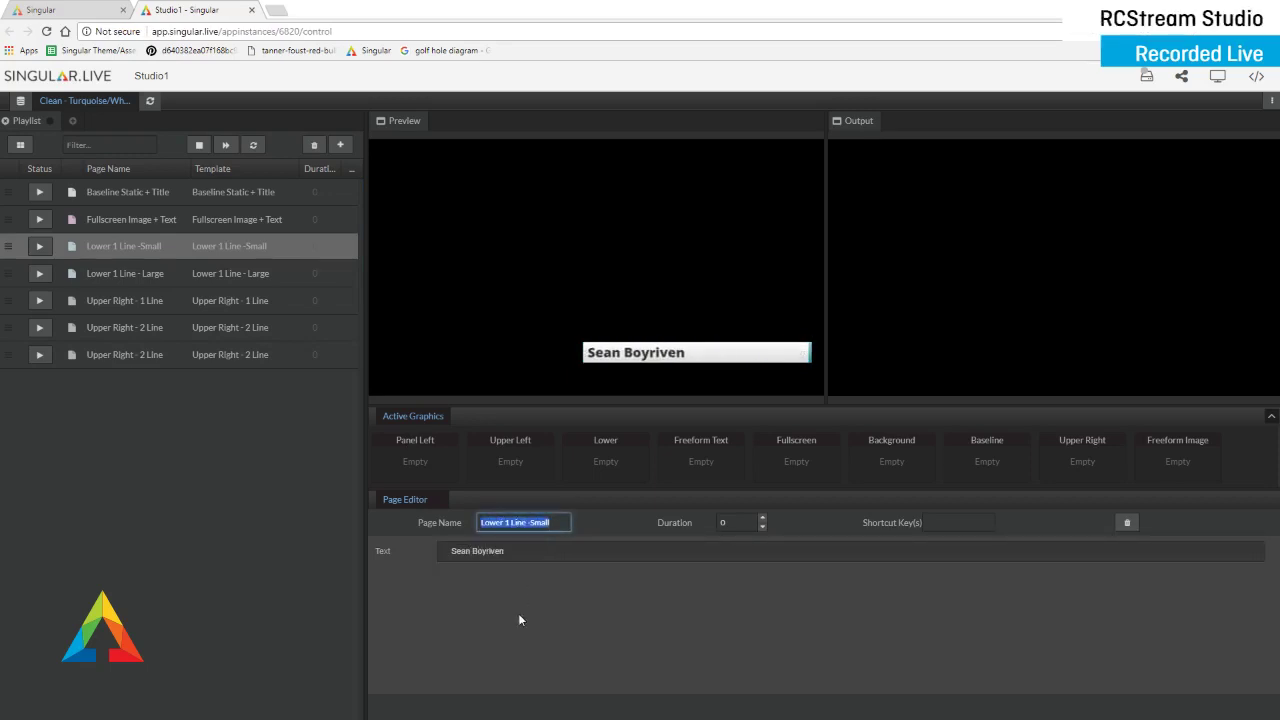
{"action": "type", "text": "ID - SB"}
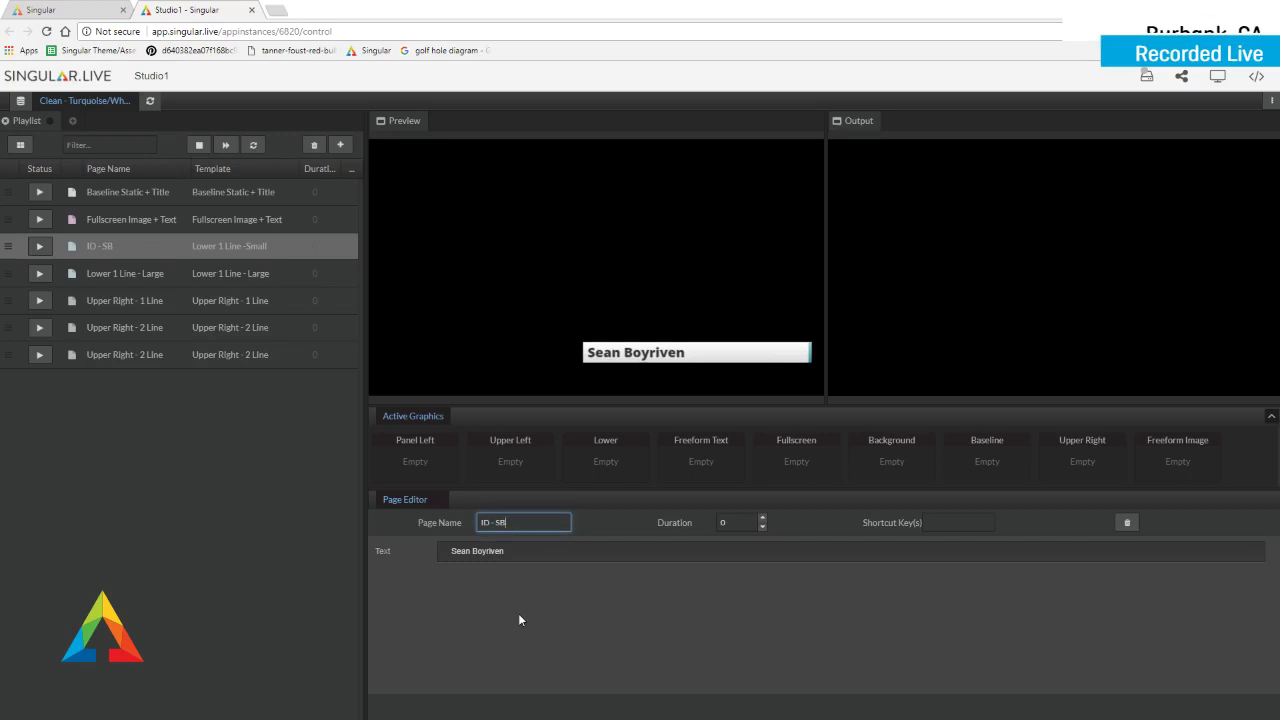
Step: Set the Lower 1 Line - Large text to 'STUDIO - Getting graphics on-air'
{"action": "left_click", "coordinate": [168, 277]}
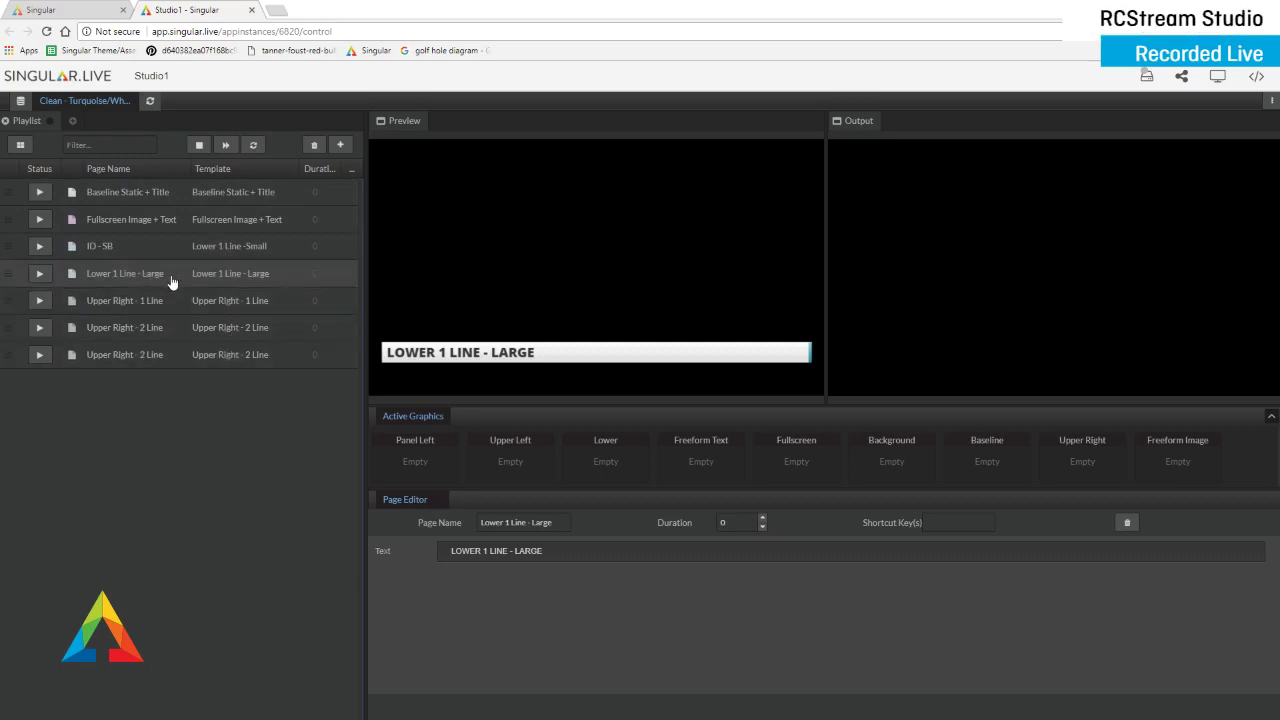
{"action": "triple_click", "coordinate": [489, 551]}
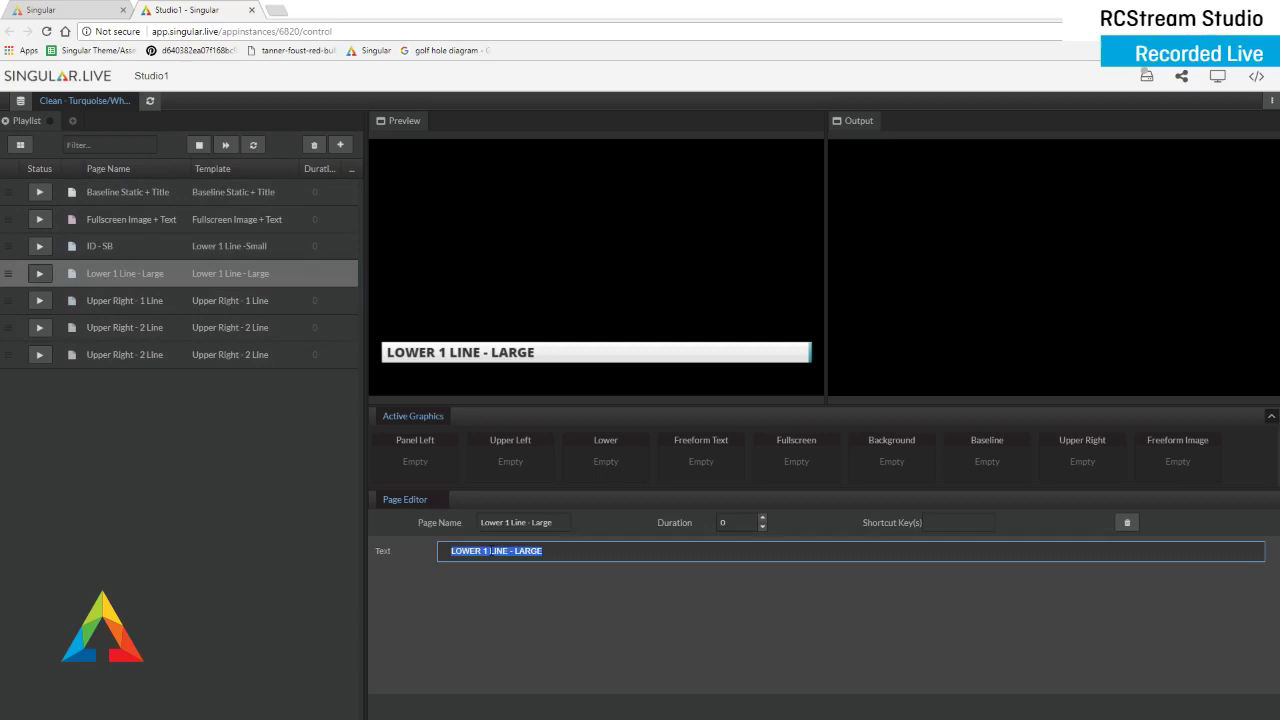
{"action": "type", "text": "STUDIO -"}
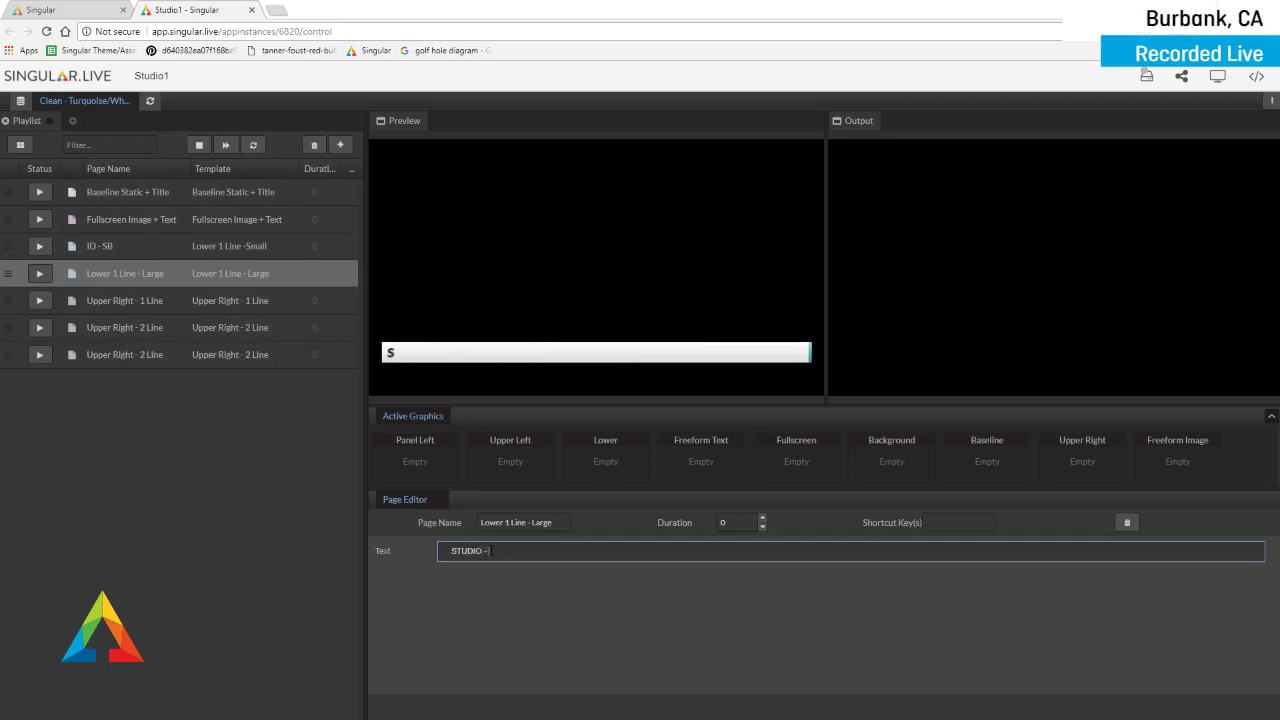
{"action": "type", "text": " Getting"}
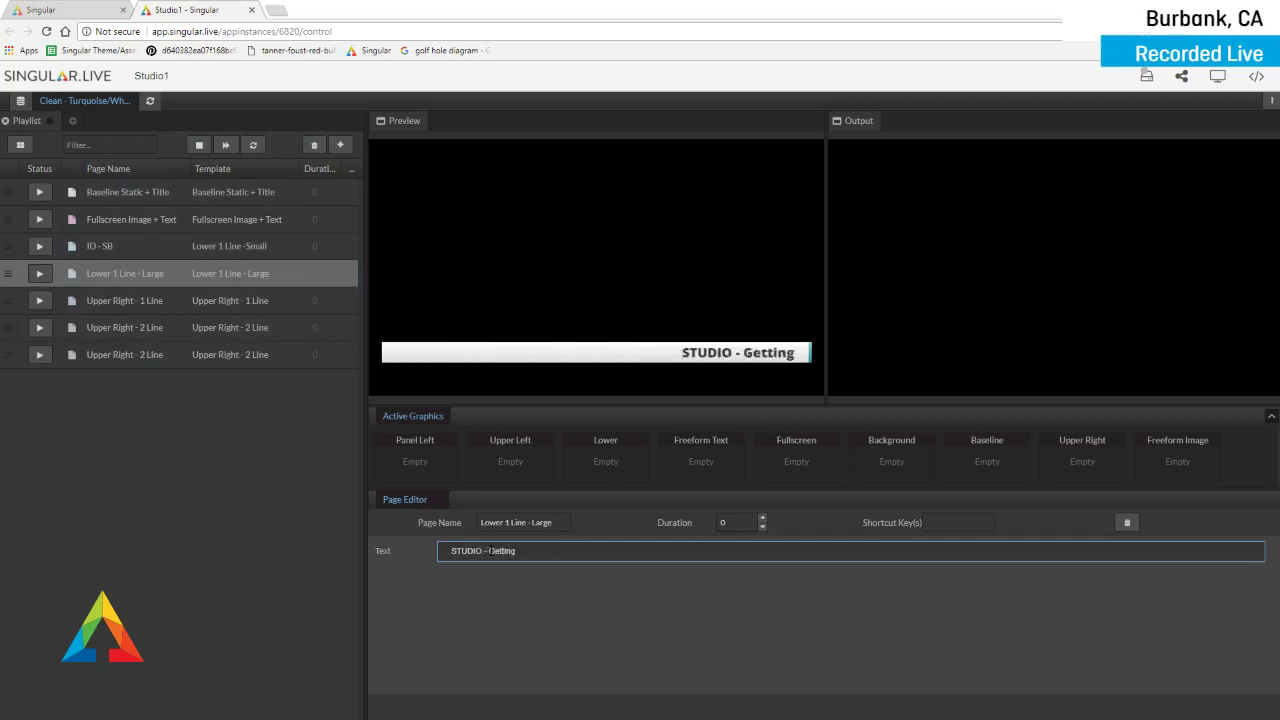
{"action": "type", "text": " gra"}
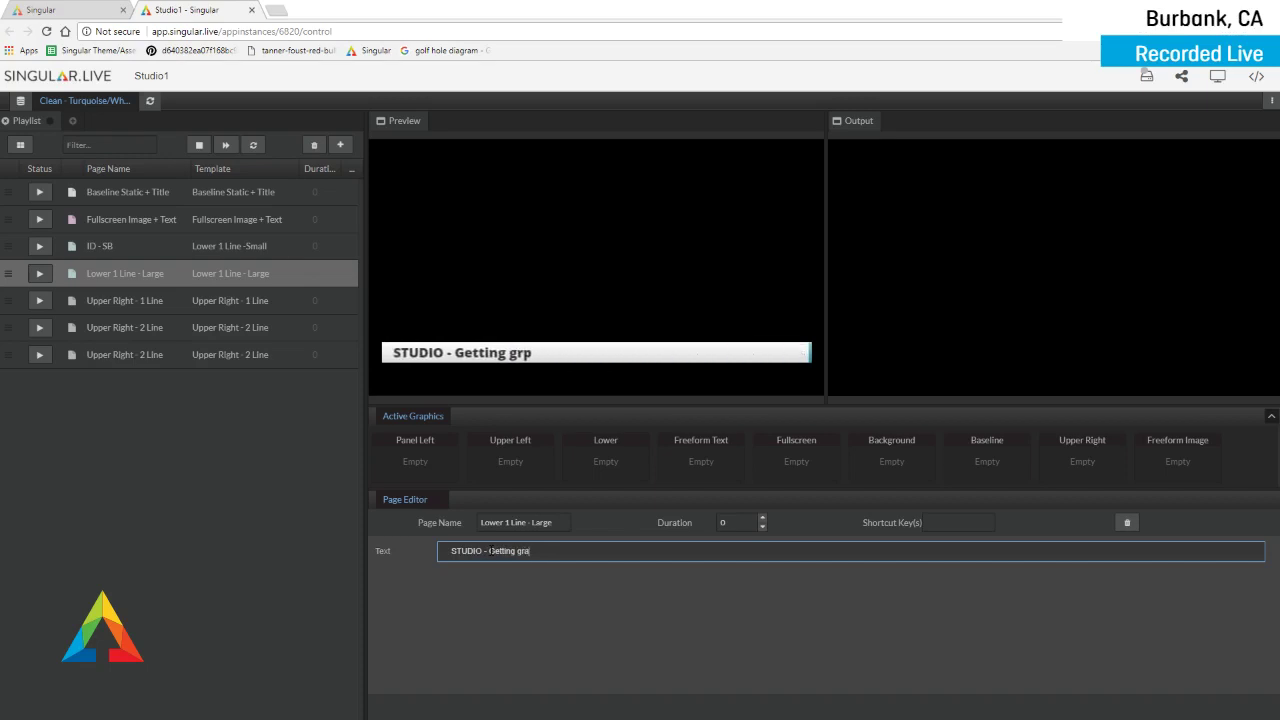
{"action": "type", "text": "phicson"}
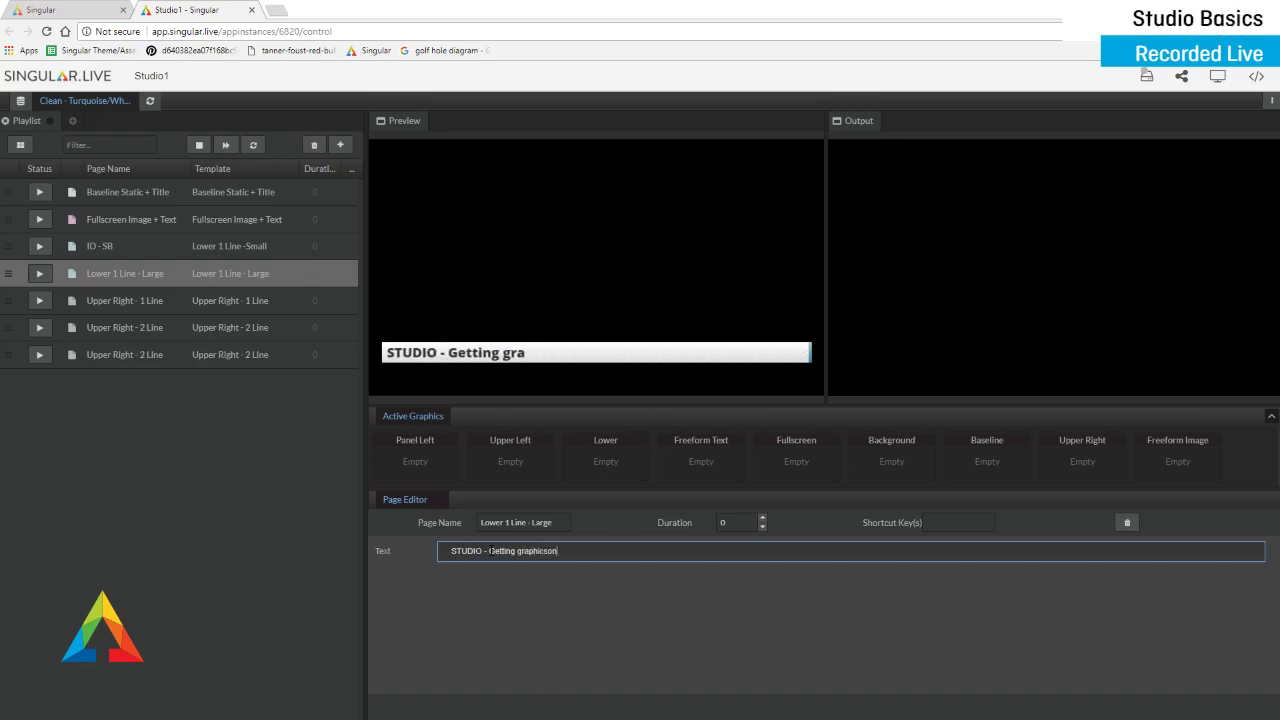
{"action": "type", "text": "-air"}
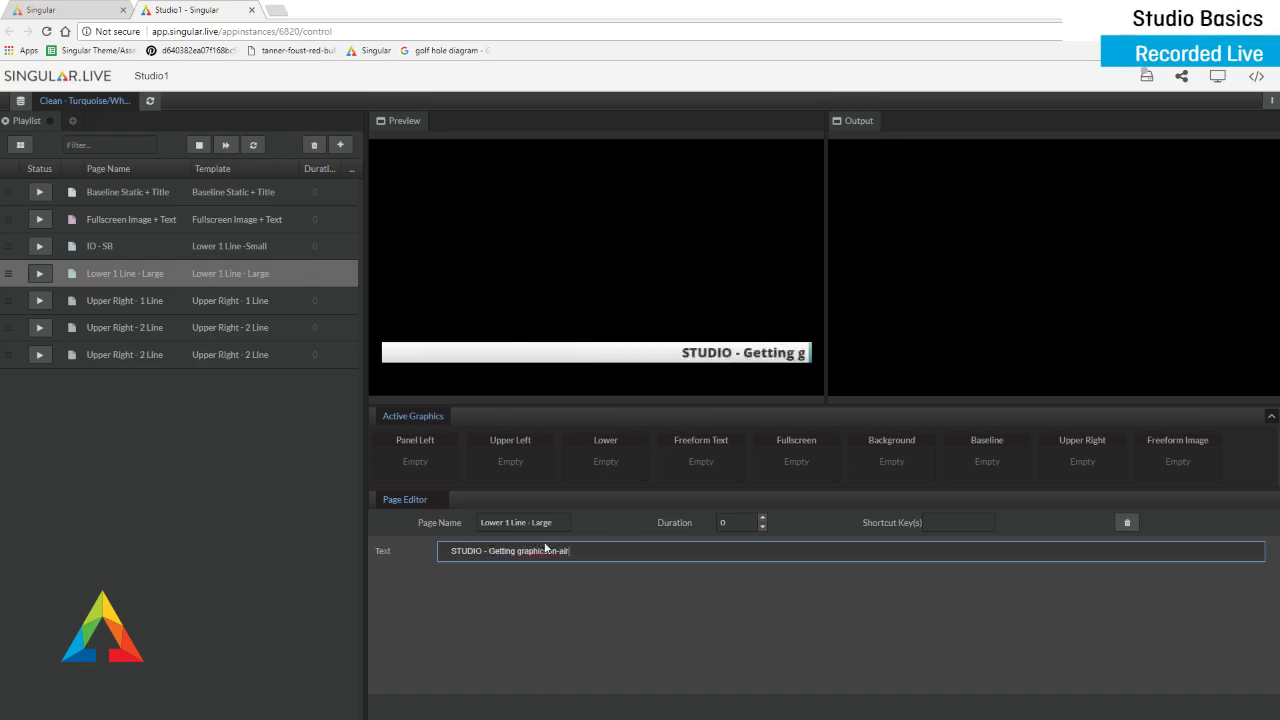
{"action": "left_click", "coordinate": [546, 549]}
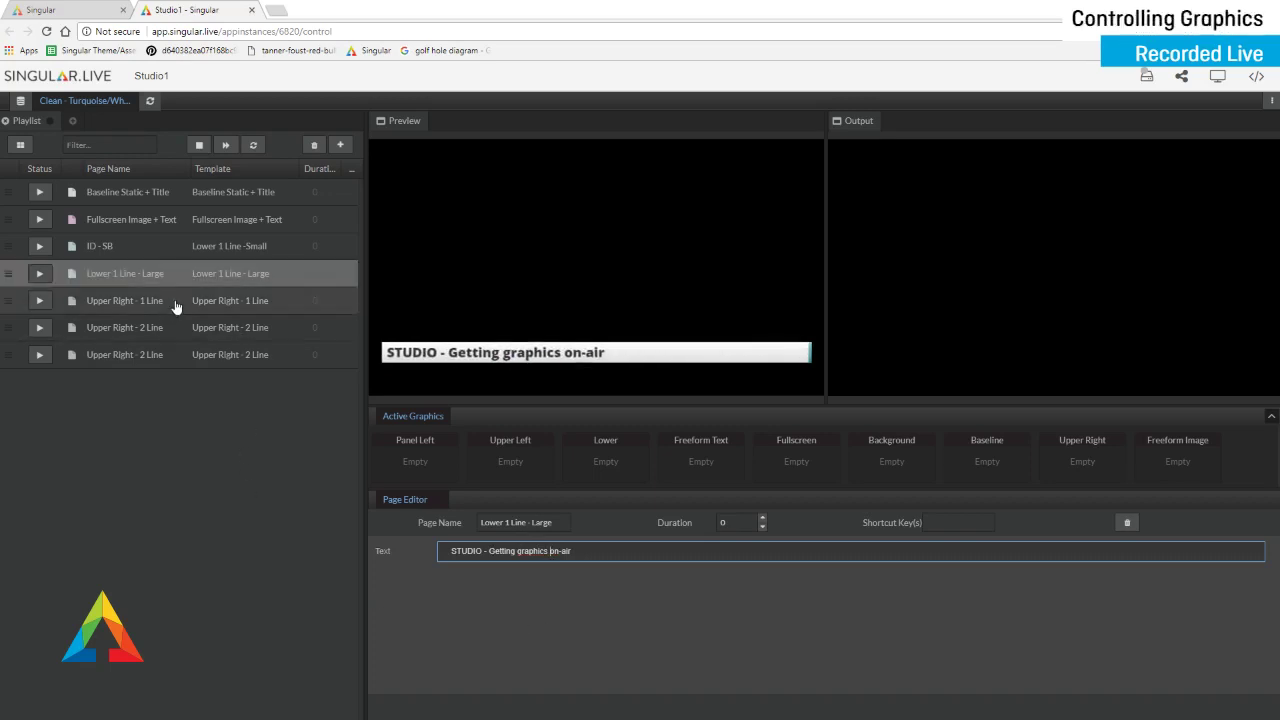
Step: Rename the large lower-third page to 'Studio 1'
{"action": "left_click", "coordinate": [507, 521]}
{"action": "key", "text": "ctrl+a"}
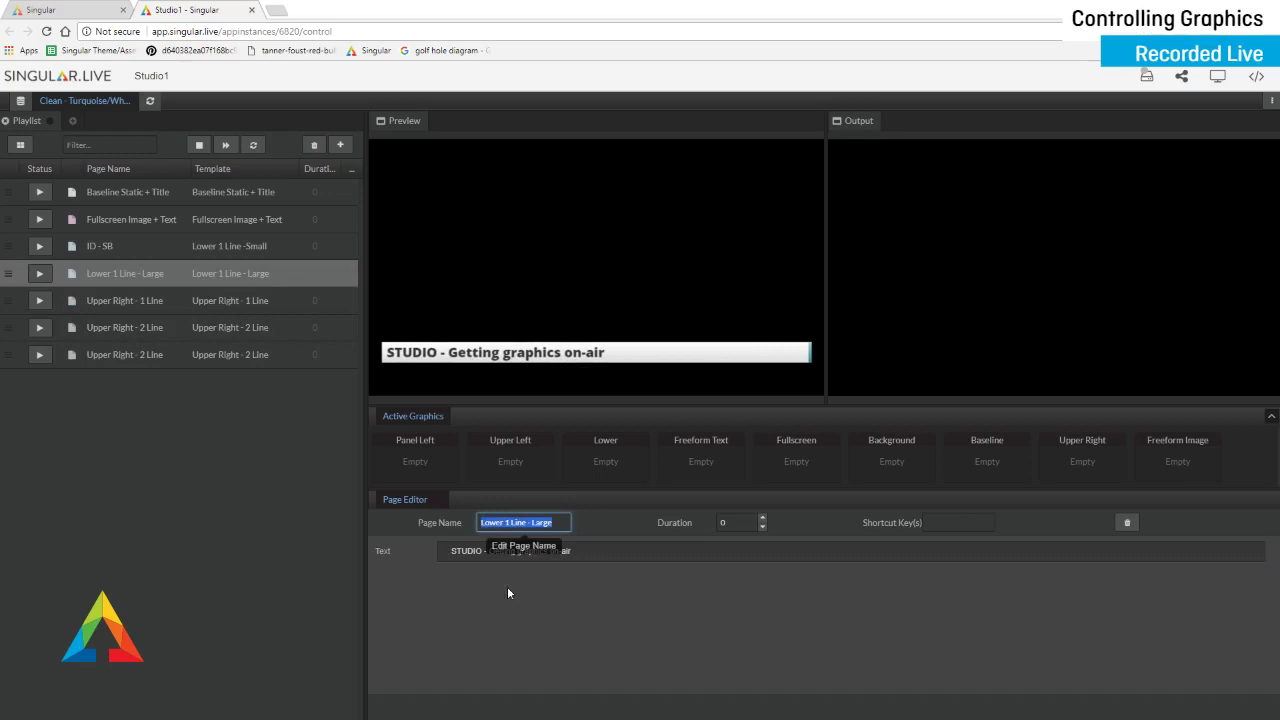
{"action": "type", "text": "Studio 1"}
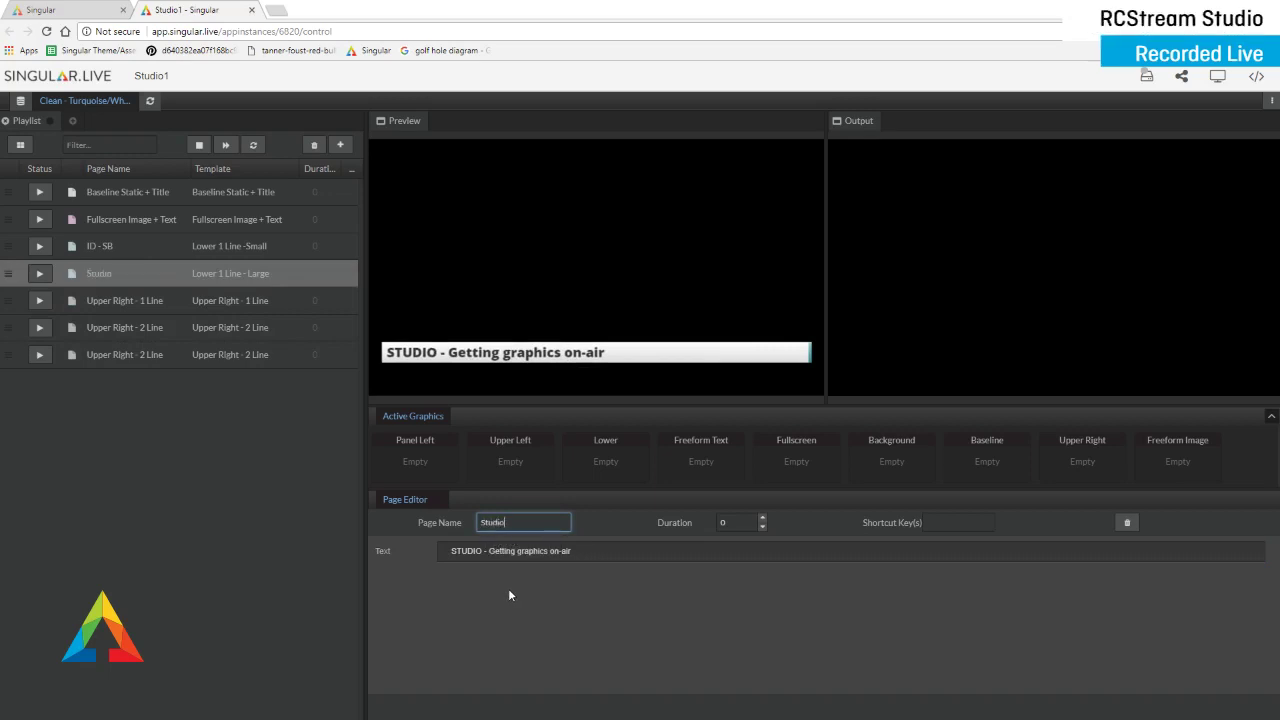
Step: Set the Upper Right - 1 Line text to 'Streaming Live' and rename its page 'Live Bug'
{"action": "left_click", "coordinate": [164, 312]}
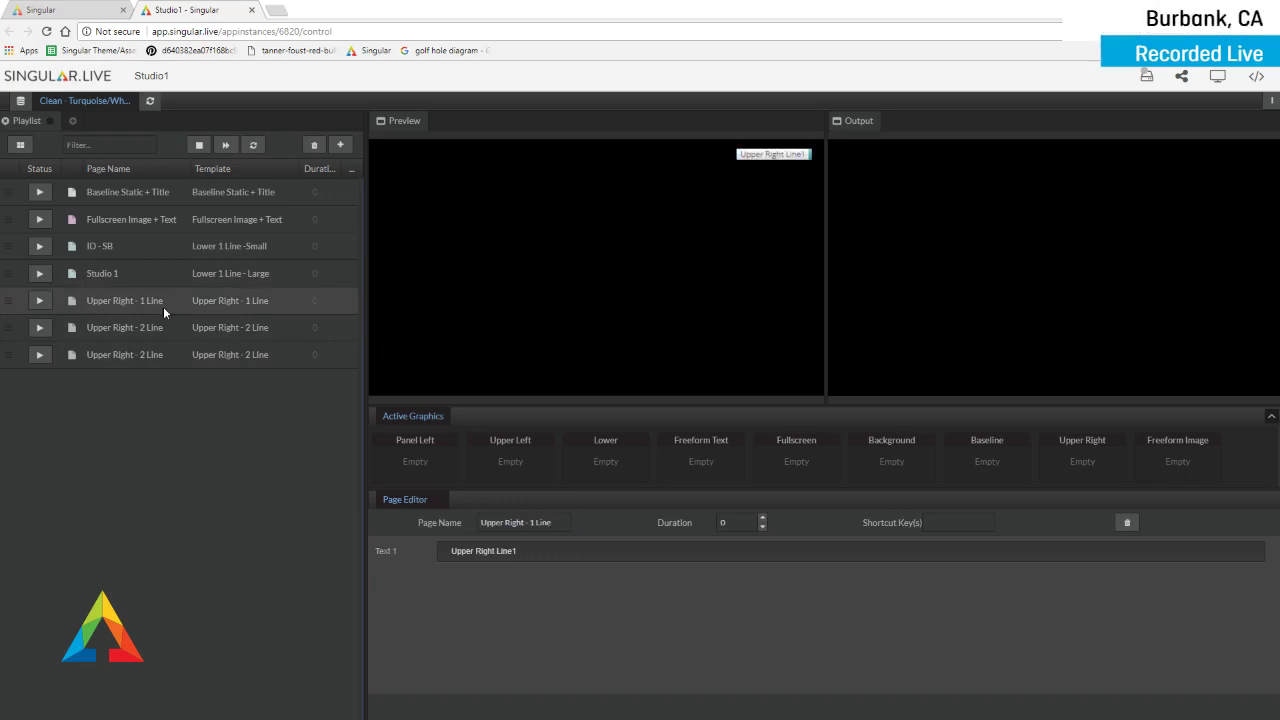
{"action": "left_click_drag", "start_coordinate": [163, 306], "coordinate": [163, 306]}
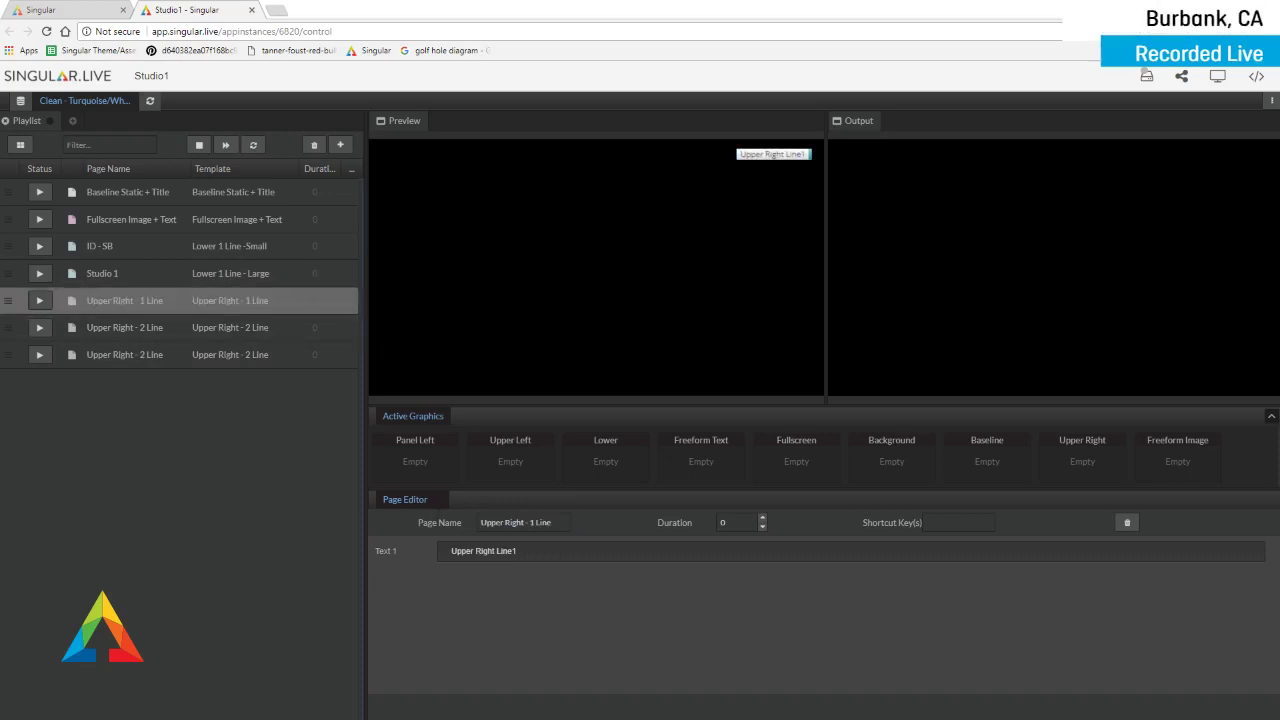
{"action": "left_click", "coordinate": [516, 553]}
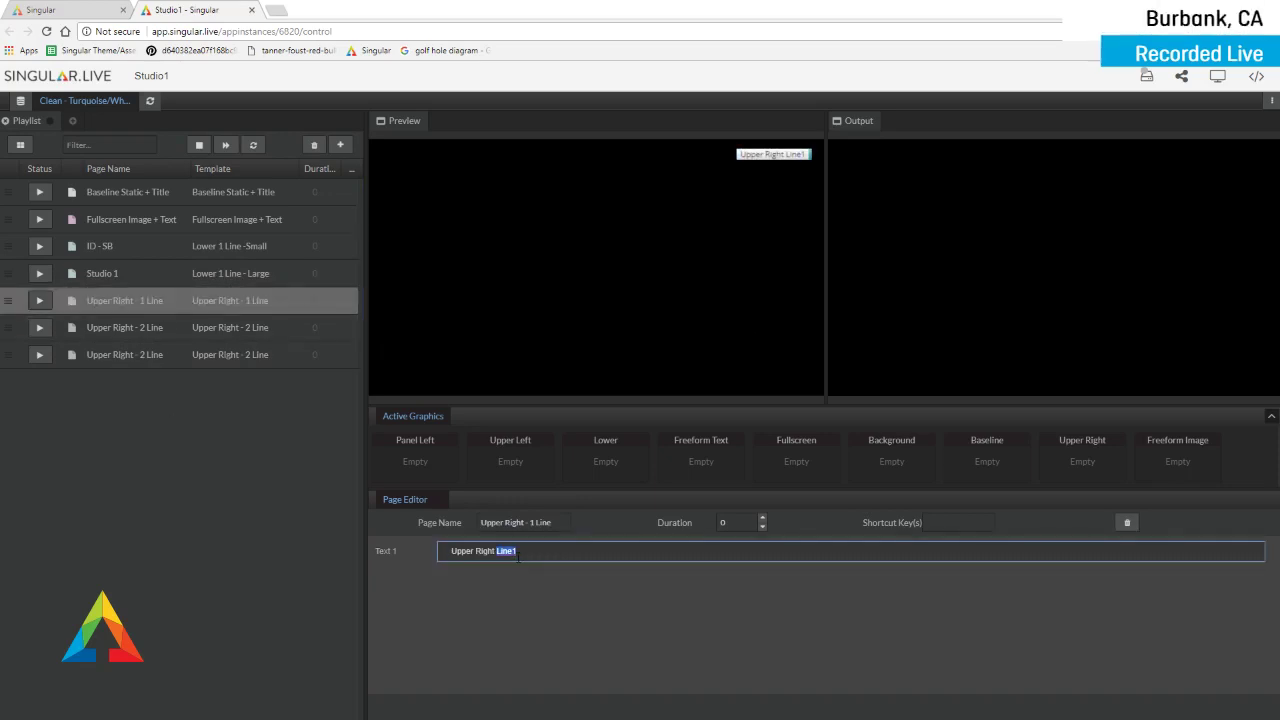
{"action": "triple_click", "coordinate": [518, 553]}
{"action": "type", "text": "Streaming Live"}
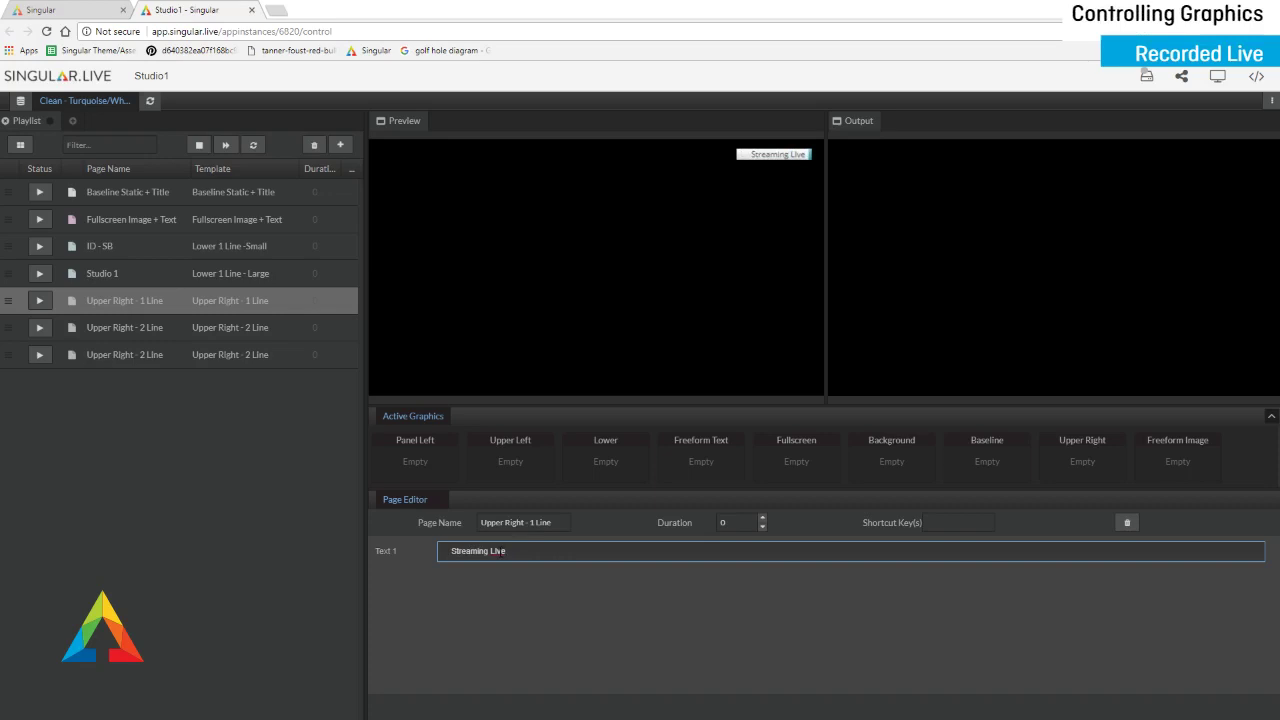
{"action": "triple_click", "coordinate": [510, 524]}
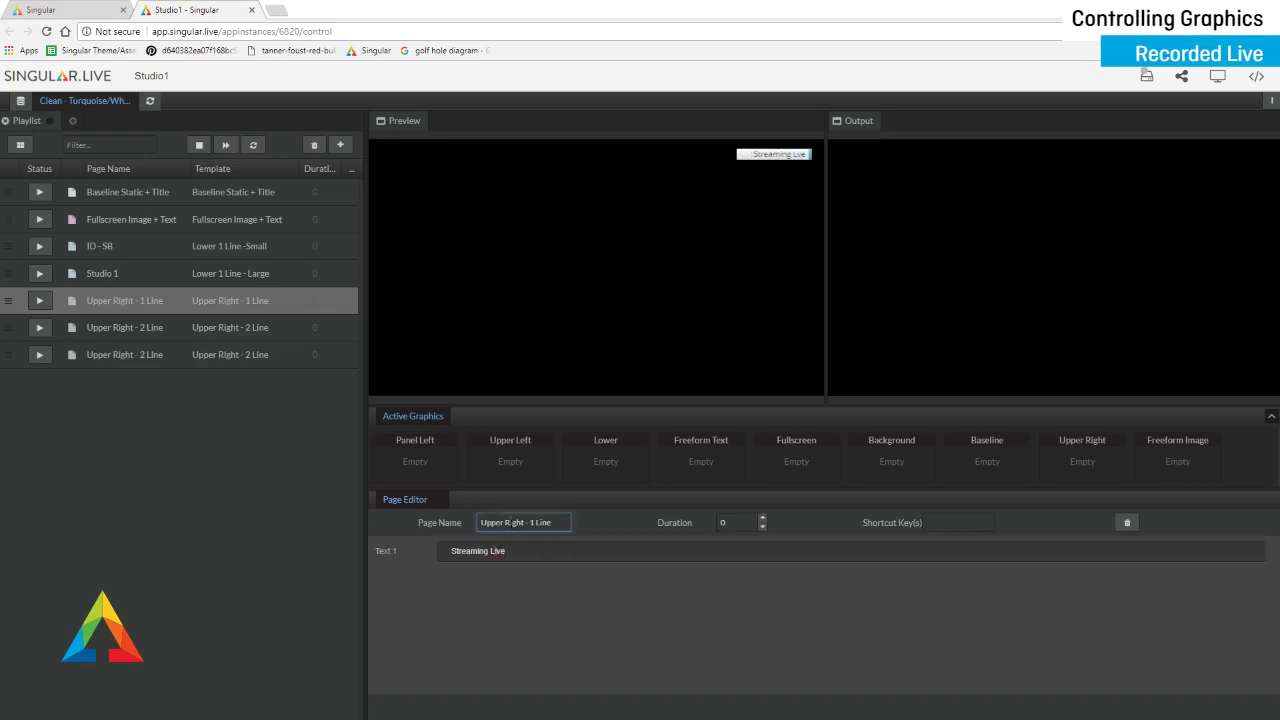
{"action": "type", "text": "Live"}
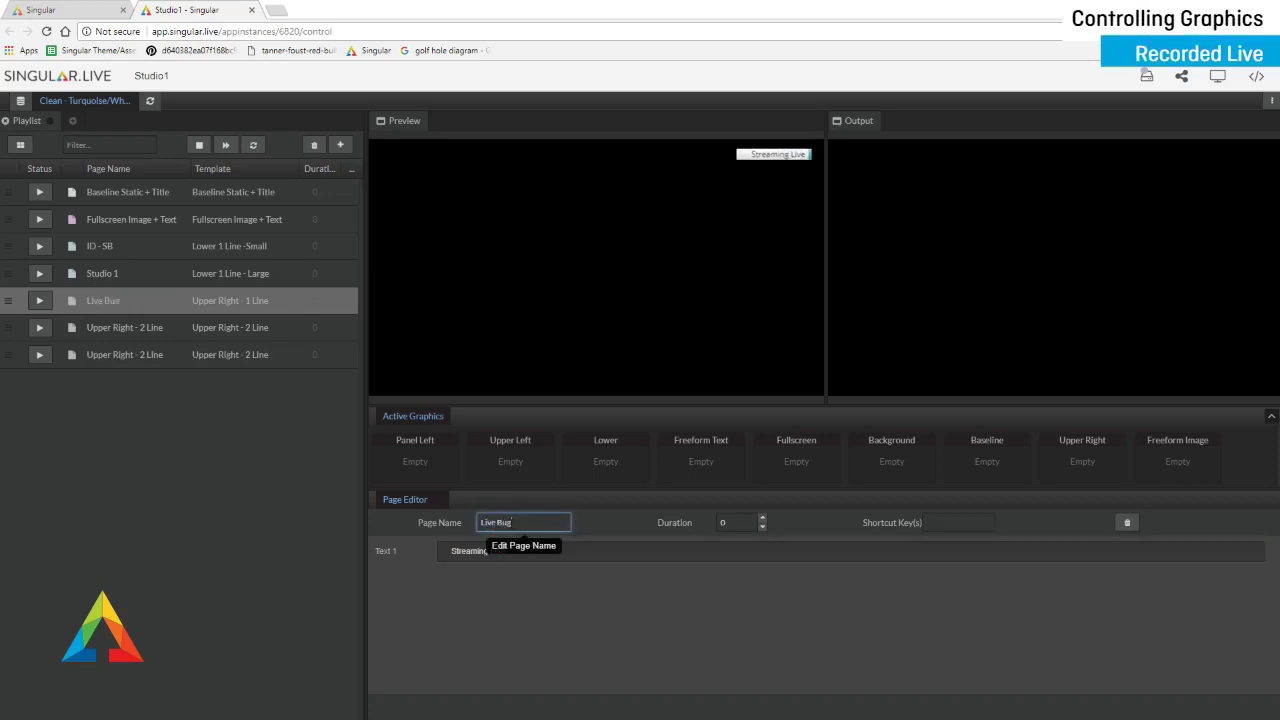
{"action": "type", "text": " Bug"}
Step: Select Text 1 on the first Upper Right - 2 Line page, then pick the duplicate last page
{"action": "left_click", "coordinate": [149, 328]}
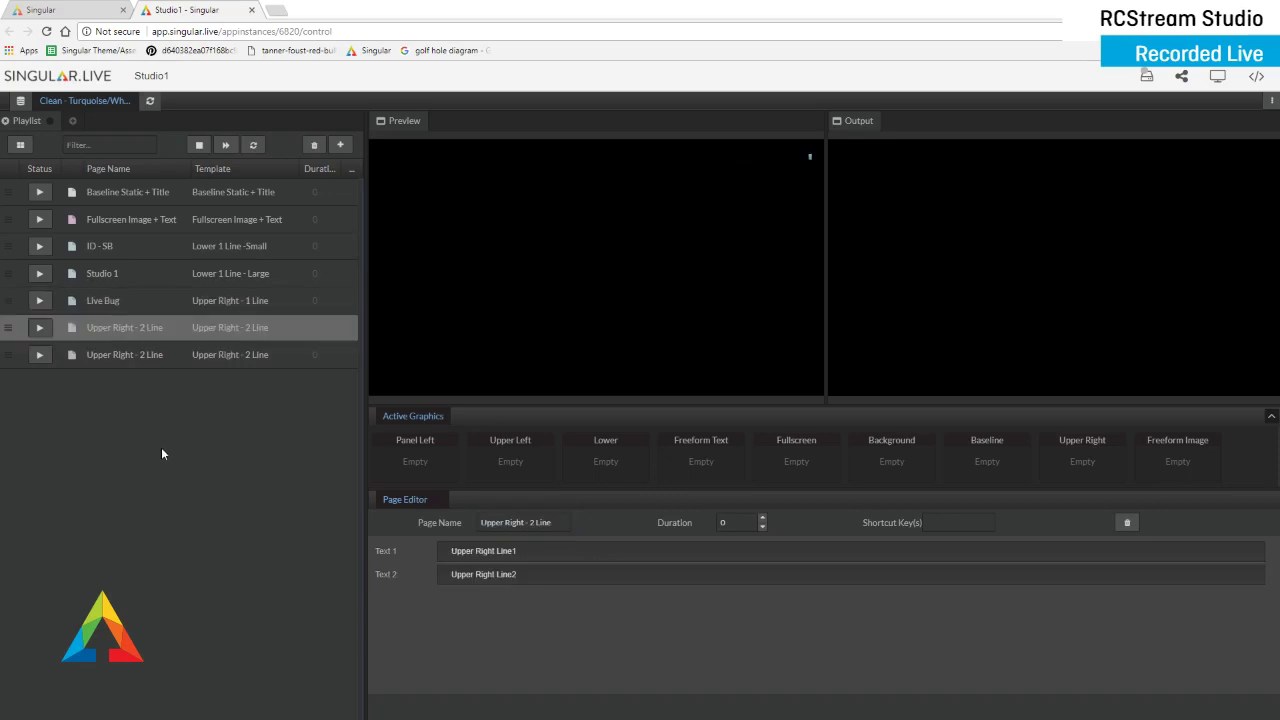
{"action": "left_click", "coordinate": [497, 551]}
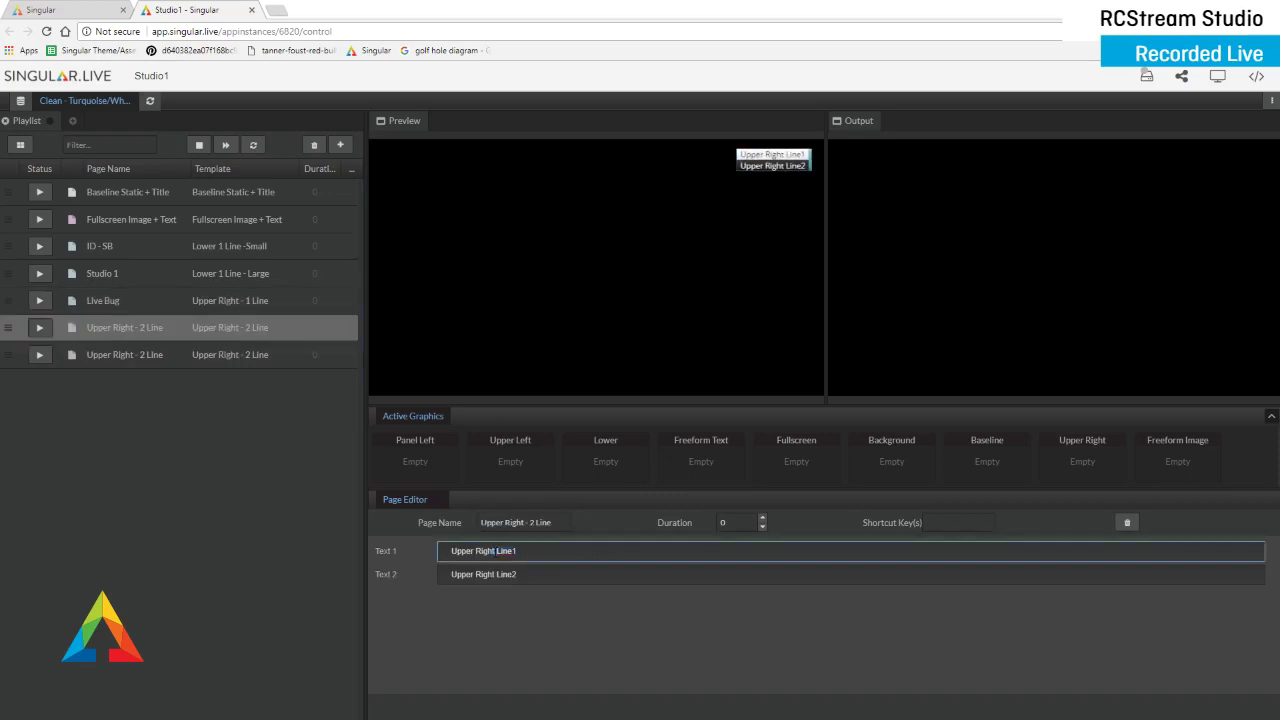
{"action": "triple_click", "coordinate": [497, 551]}
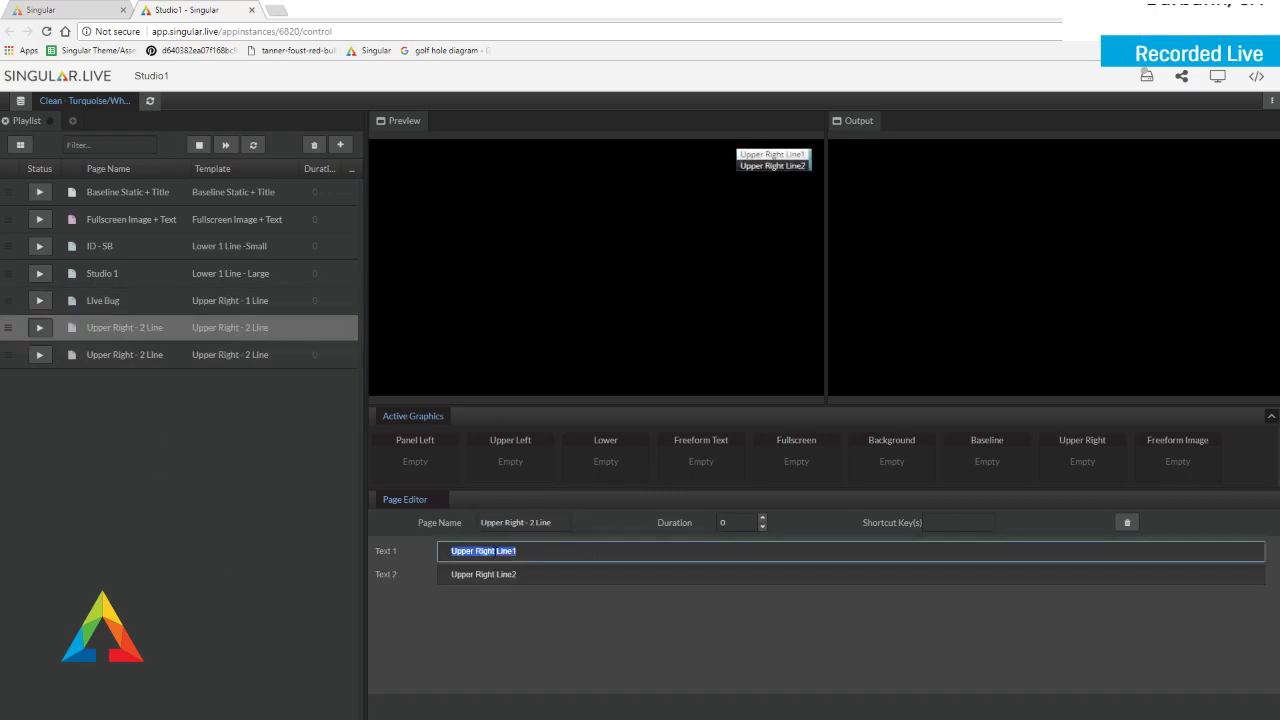
{"action": "left_click", "coordinate": [177, 363]}
Step: Delete the duplicate Upper Right - 2 Line page and set the remaining page's lines to 'Streaming Live' / 'RCStream Studio'
{"action": "right_click", "coordinate": [178, 362]}
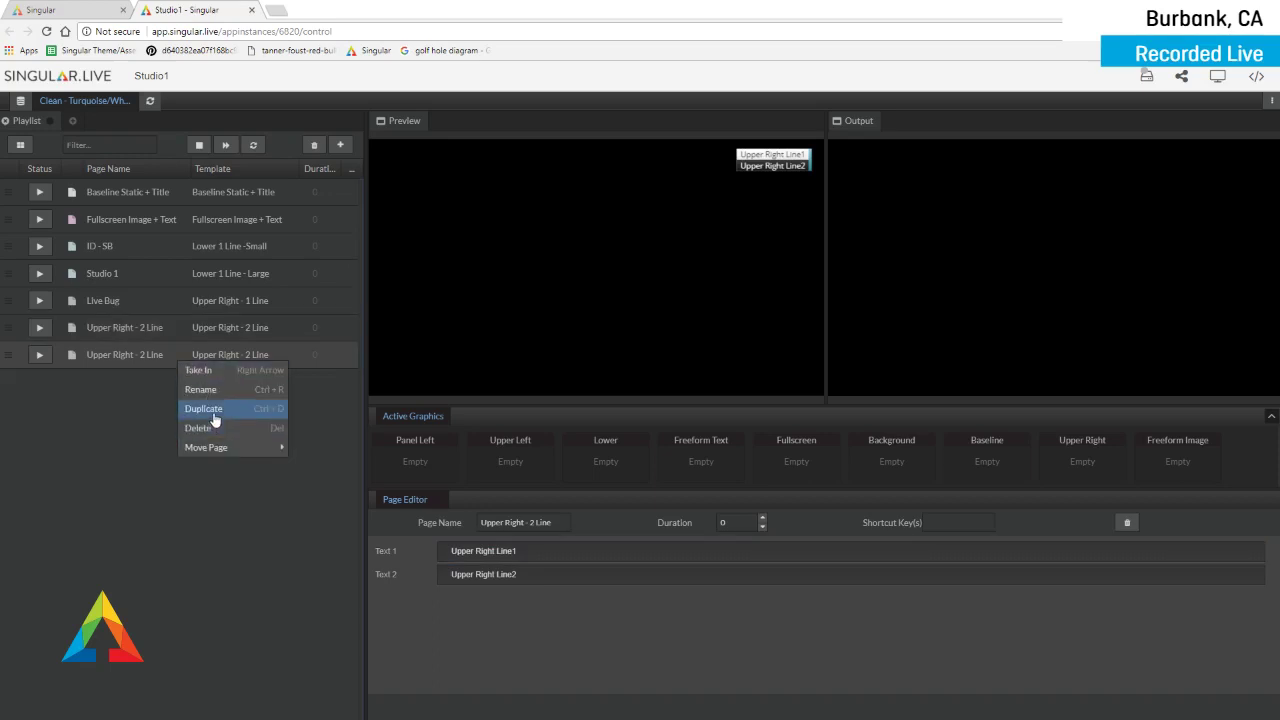
{"action": "left_click", "coordinate": [228, 428]}
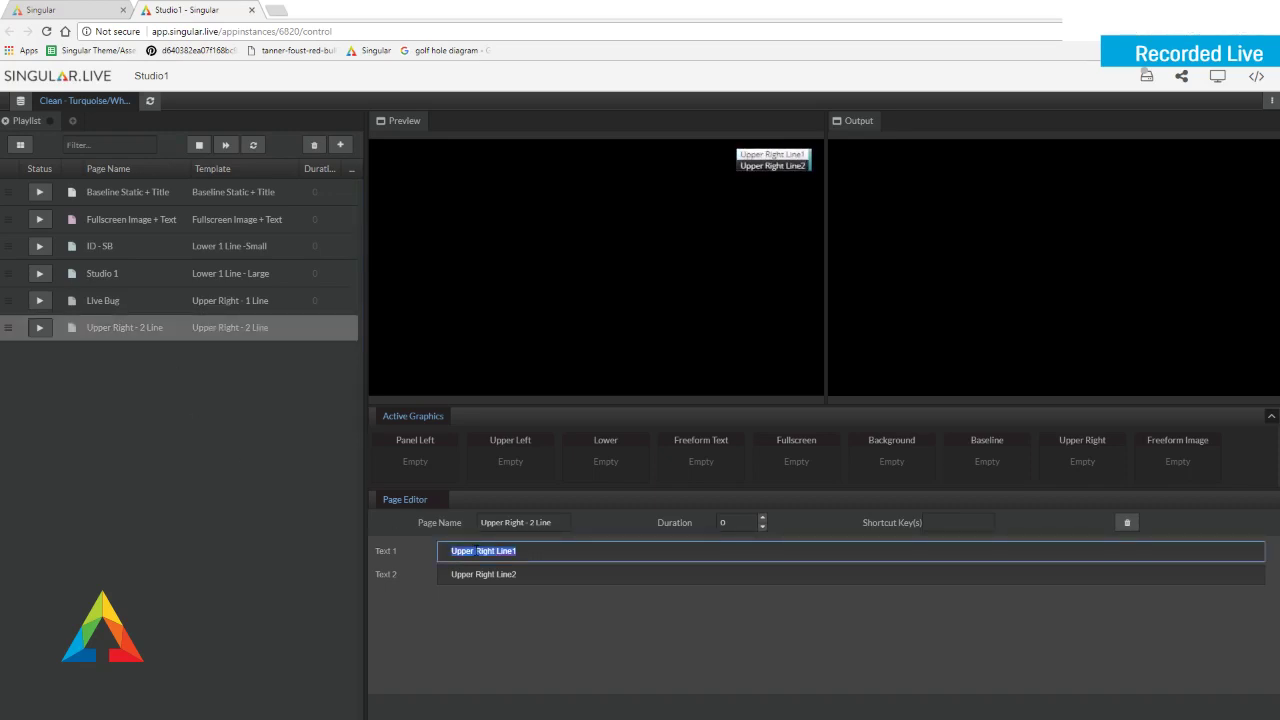
{"action": "type", "text": "Streaming Li"}
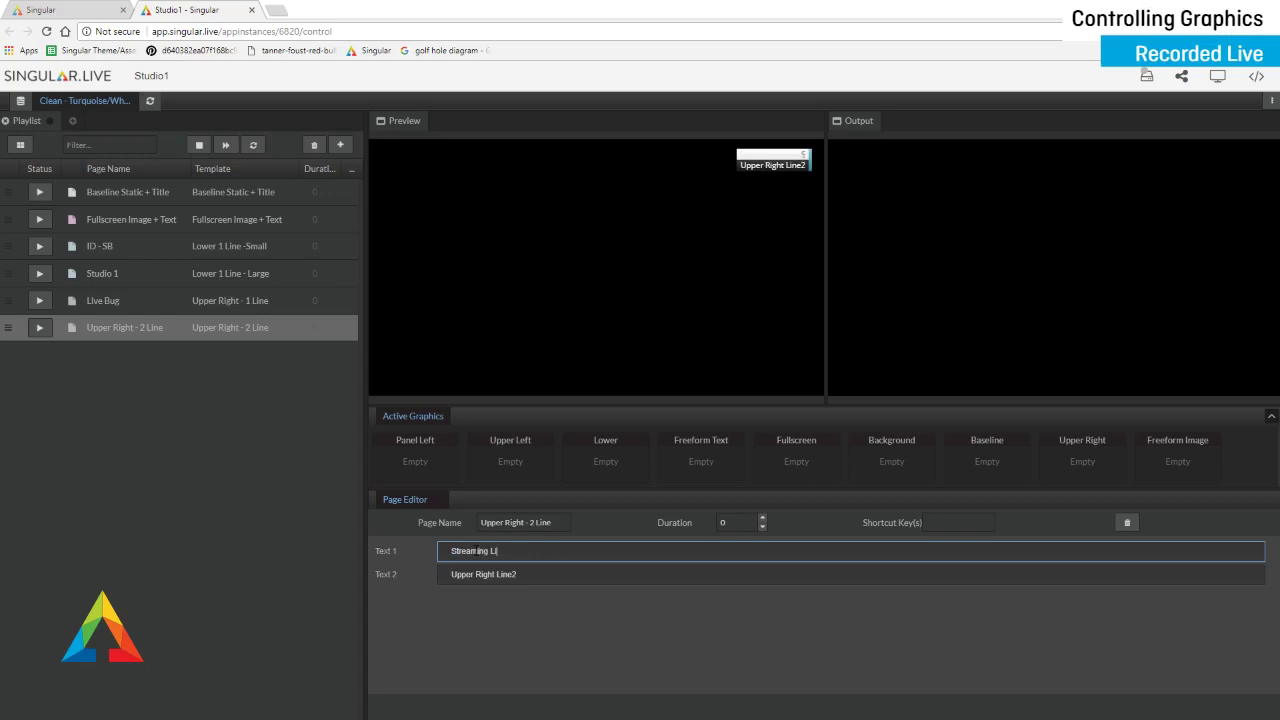
{"action": "type", "text": "ve"}
{"action": "left_click", "coordinate": [480, 572]}
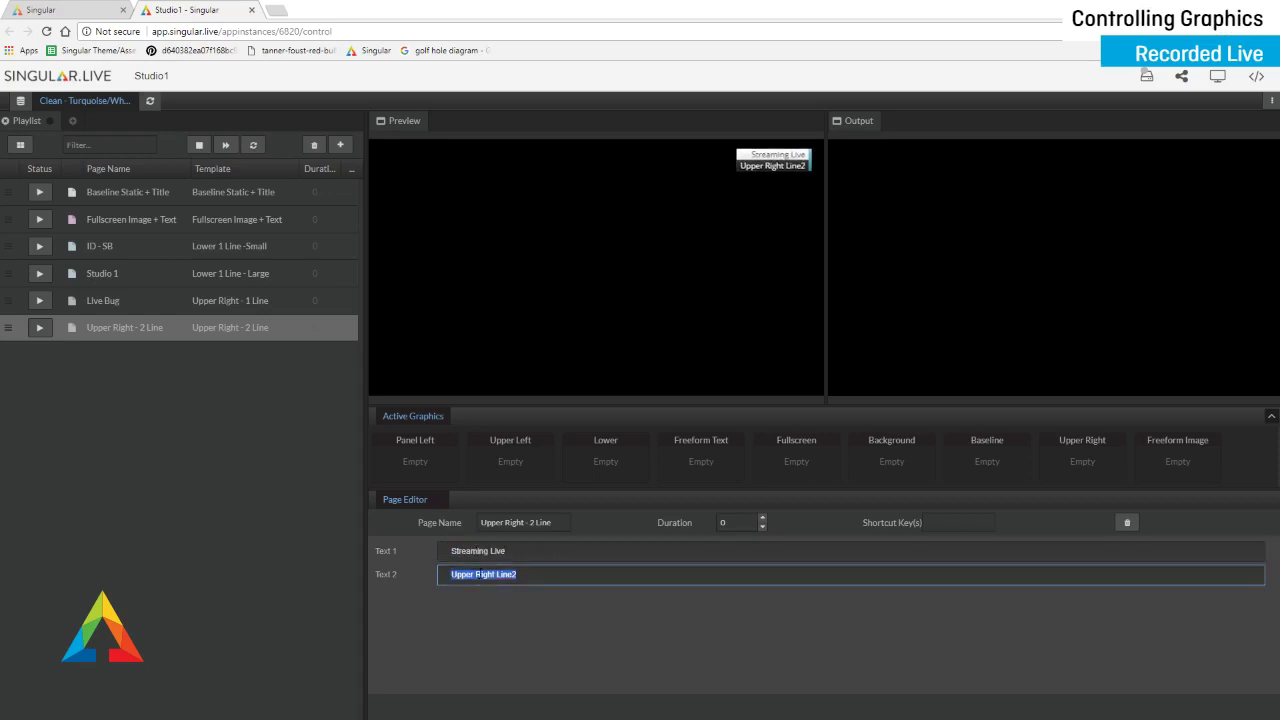
{"action": "type", "text": "RC"}
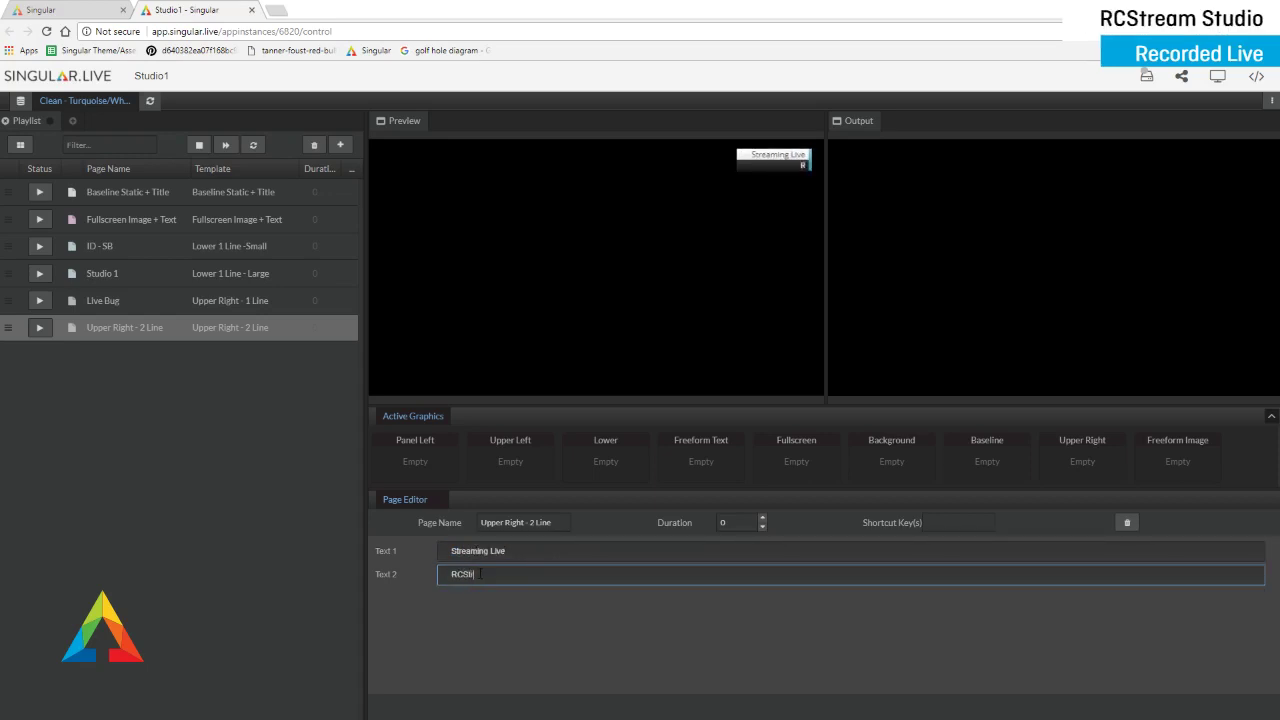
{"action": "type", "text": "Stream Studio"}
{"action": "left_click", "coordinate": [158, 369]}
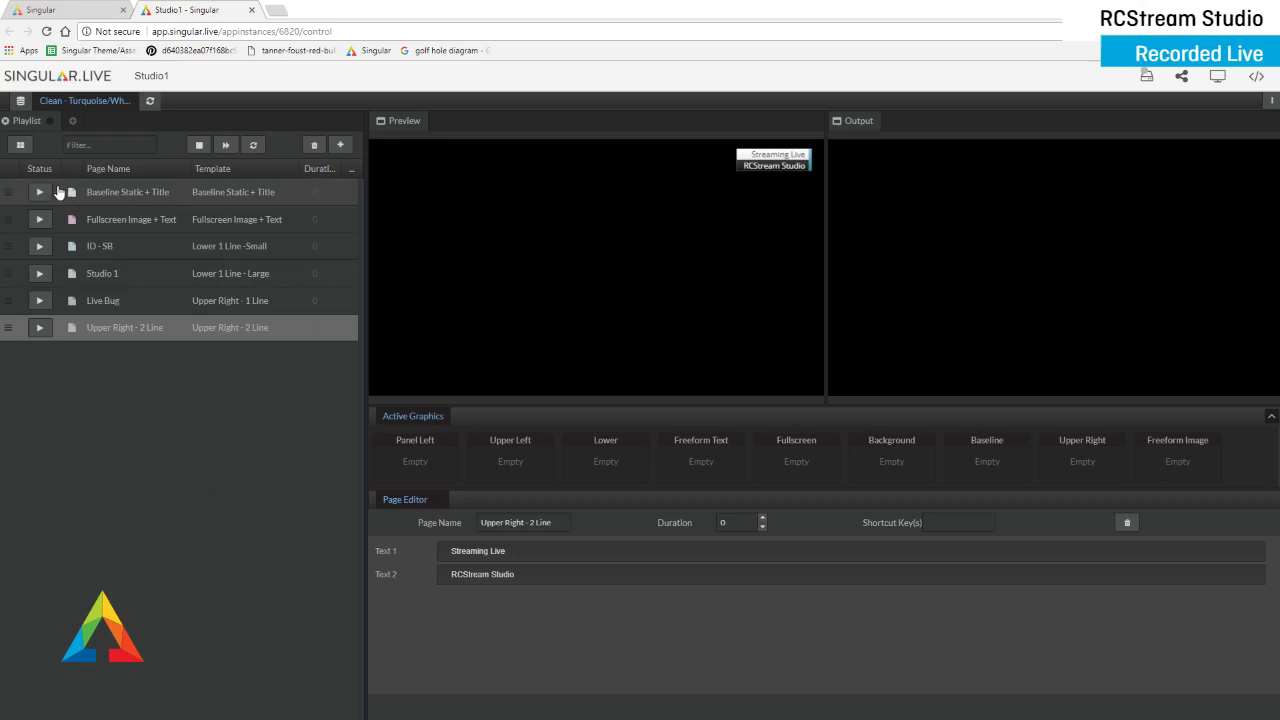
Step: Play, take out, then Take In the Baseline Static + Title page so WELCOME shows in the output
{"action": "left_click", "coordinate": [180, 196]}
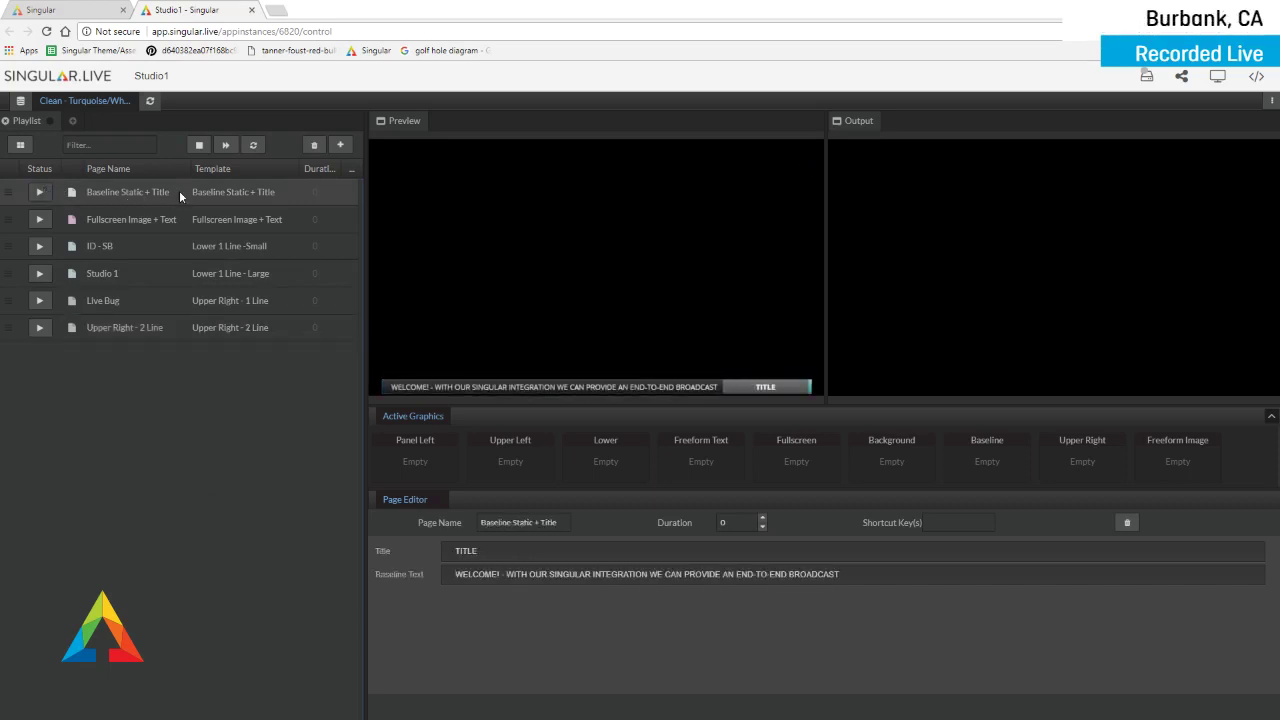
{"action": "left_click", "coordinate": [40, 193]}
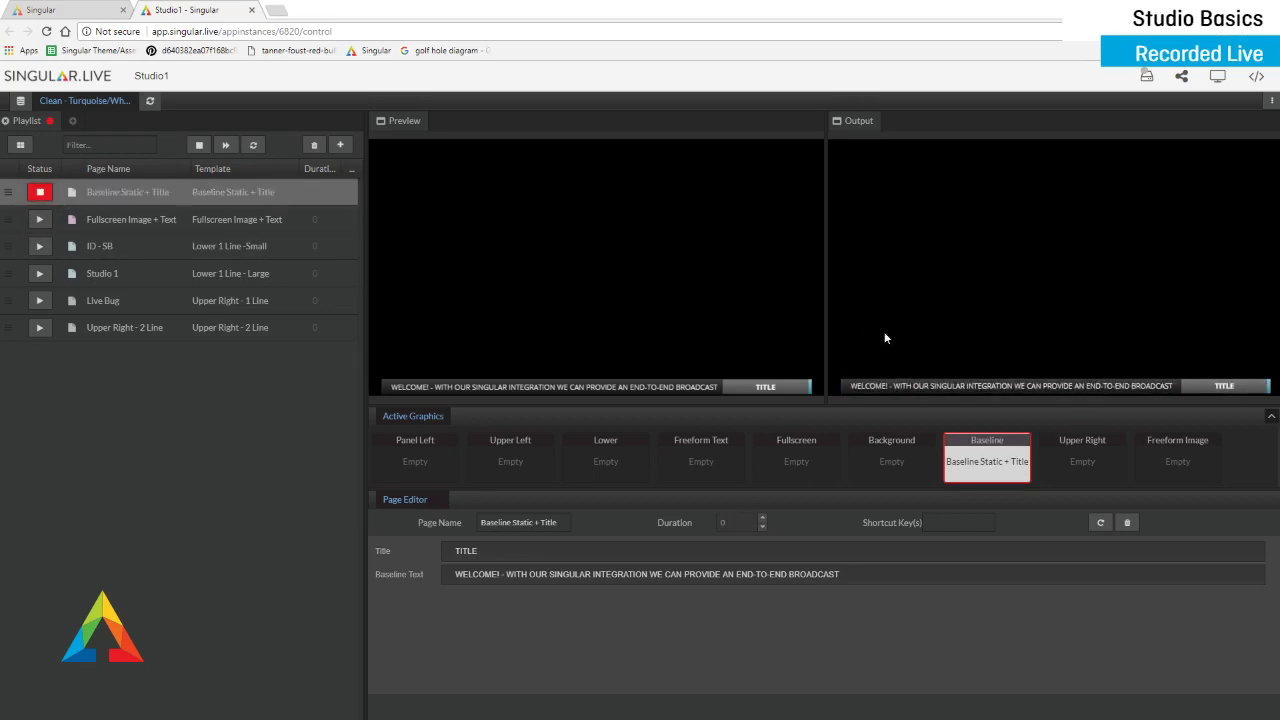
{"action": "left_click", "coordinate": [41, 193]}
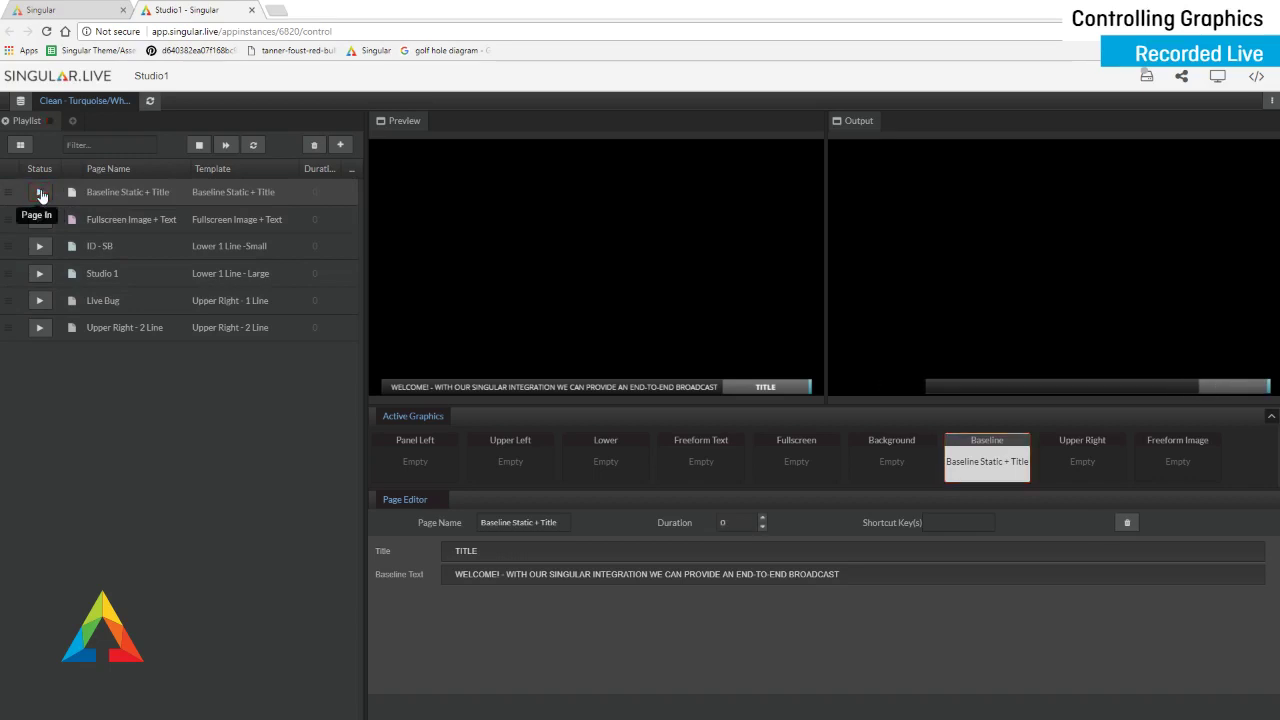
{"action": "right_click", "coordinate": [178, 195]}
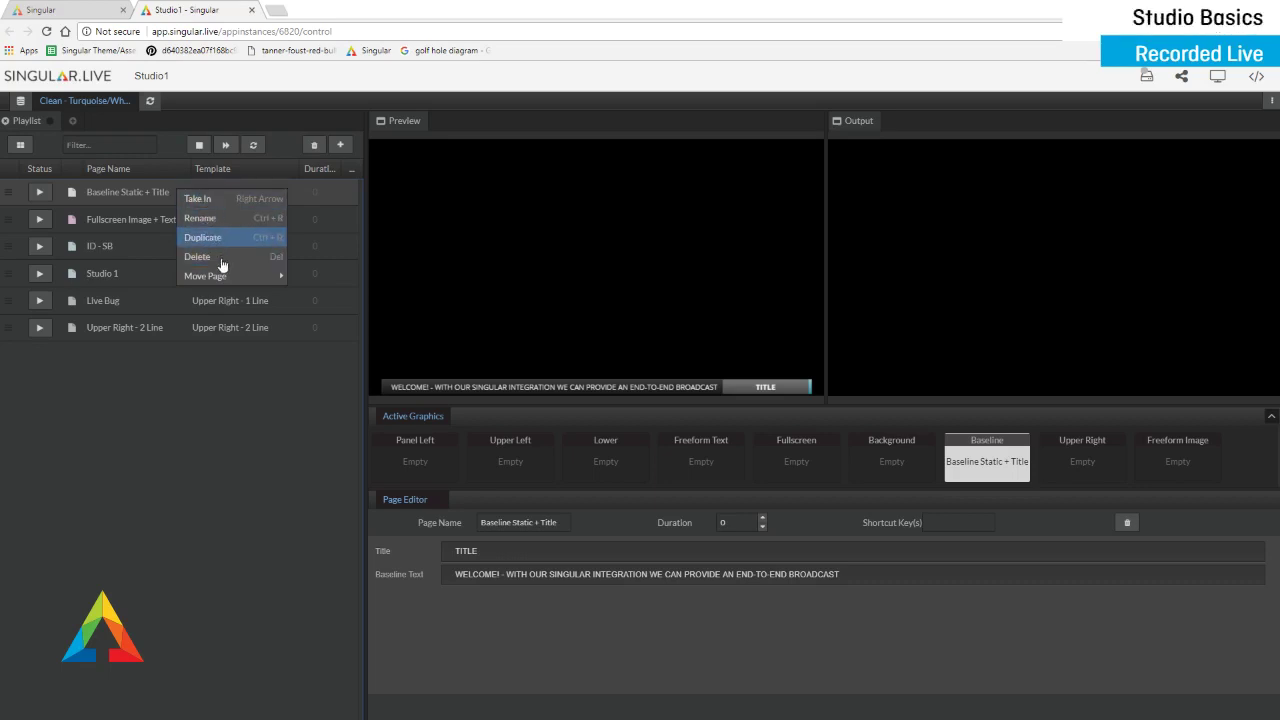
{"action": "left_click", "coordinate": [219, 201]}
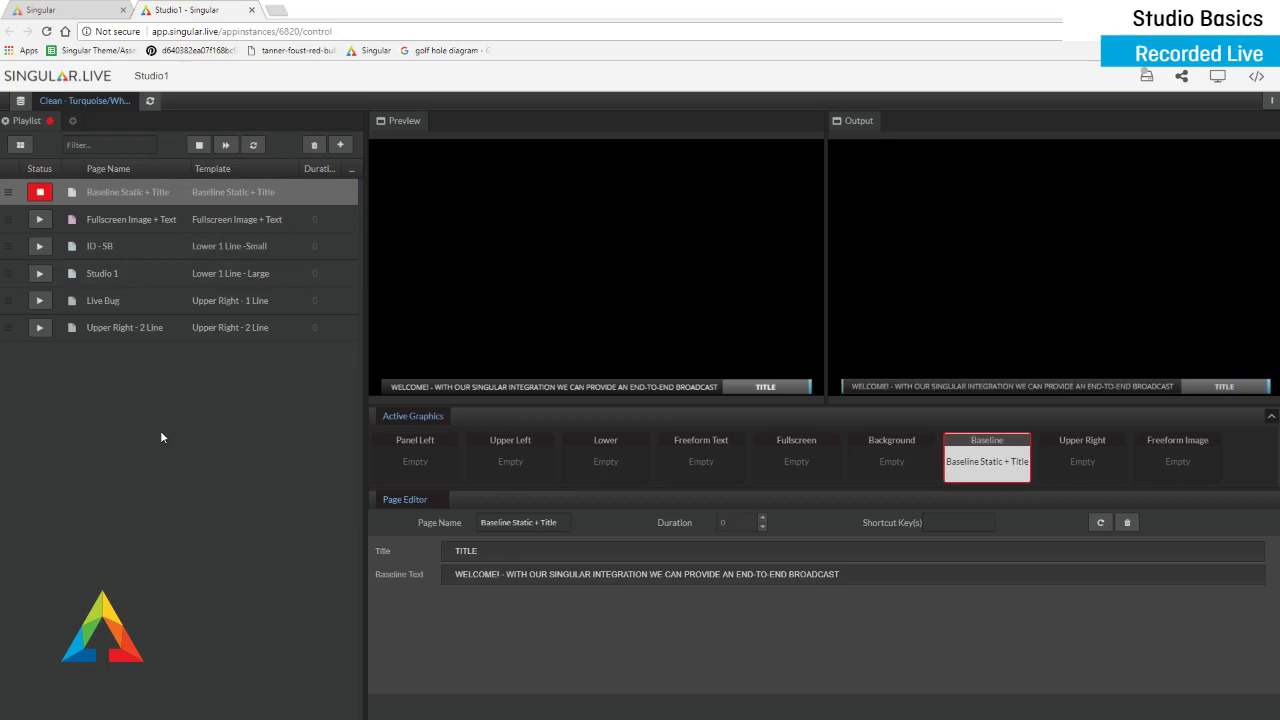
Step: Take the ID page's lower third on air and enlarge the active graphics area
{"action": "left_click", "coordinate": [153, 252]}
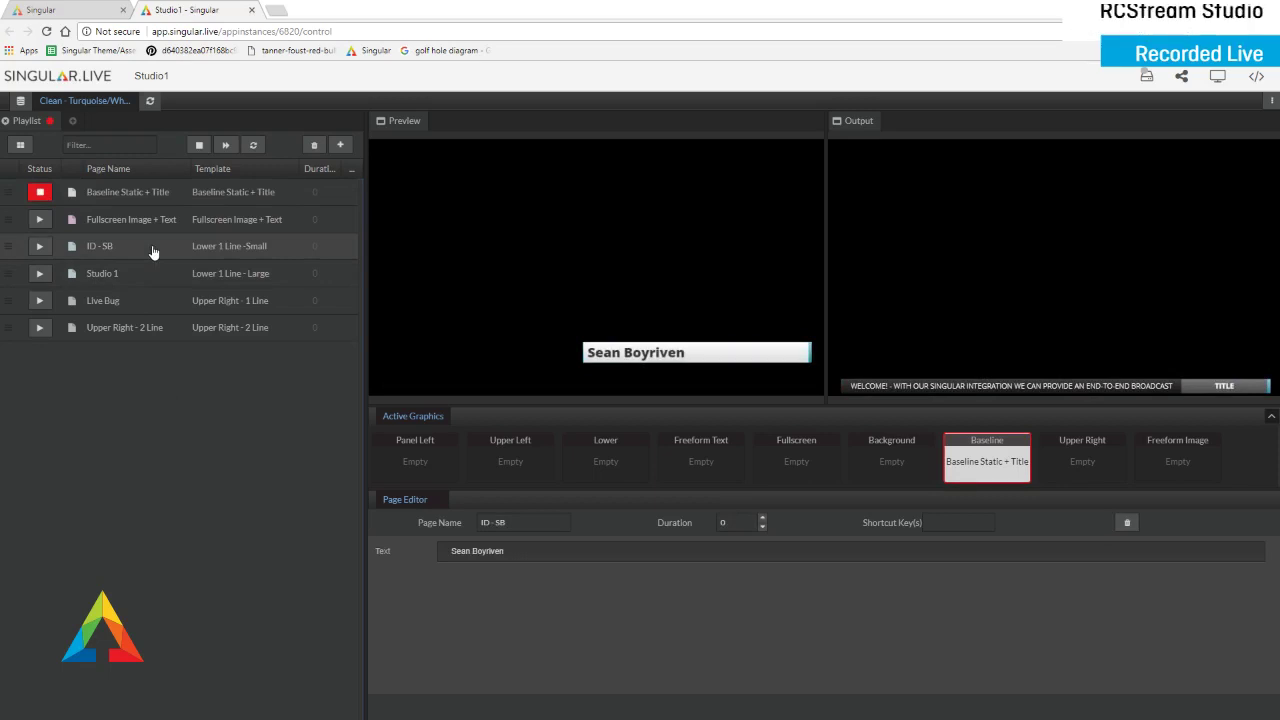
{"action": "right_click", "coordinate": [152, 250]}
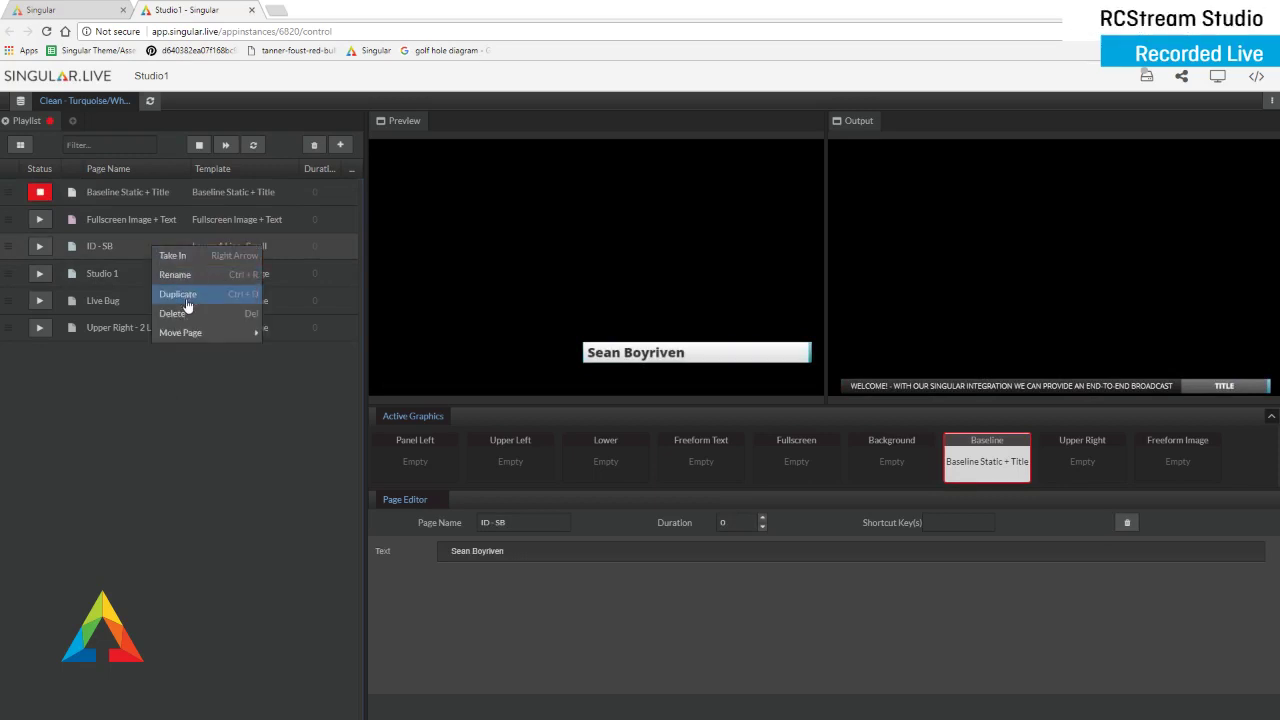
{"action": "left_click", "coordinate": [185, 257]}
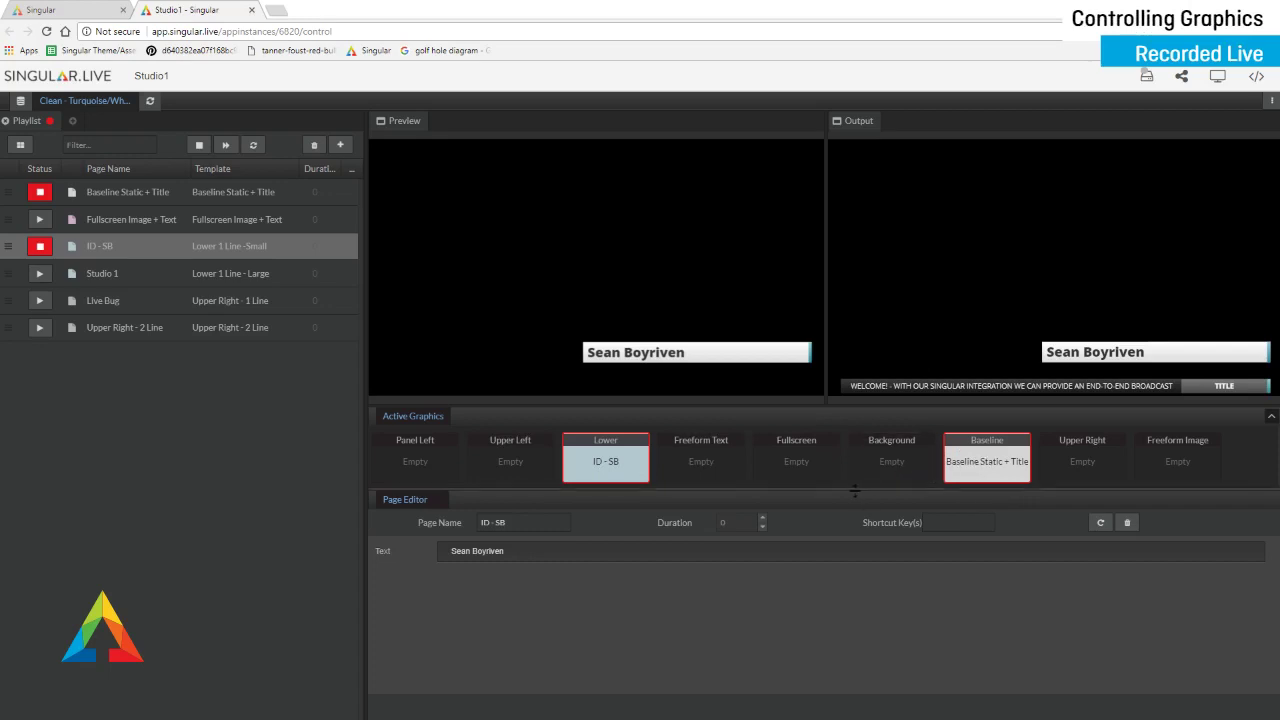
{"action": "left_click_drag", "start_coordinate": [855, 490], "coordinate": [855, 515]}
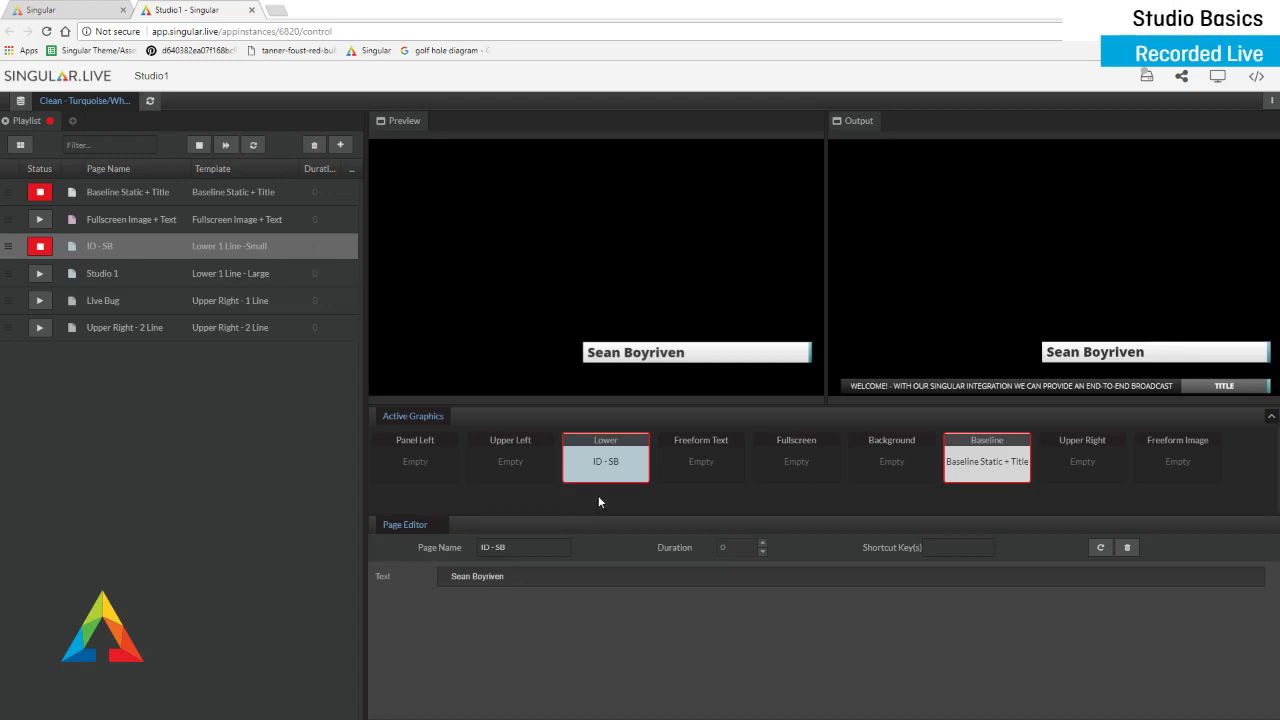
Step: Play the Studio 1 page on the Lower layer, replacing the ID graphic
{"action": "left_click", "coordinate": [153, 256]}
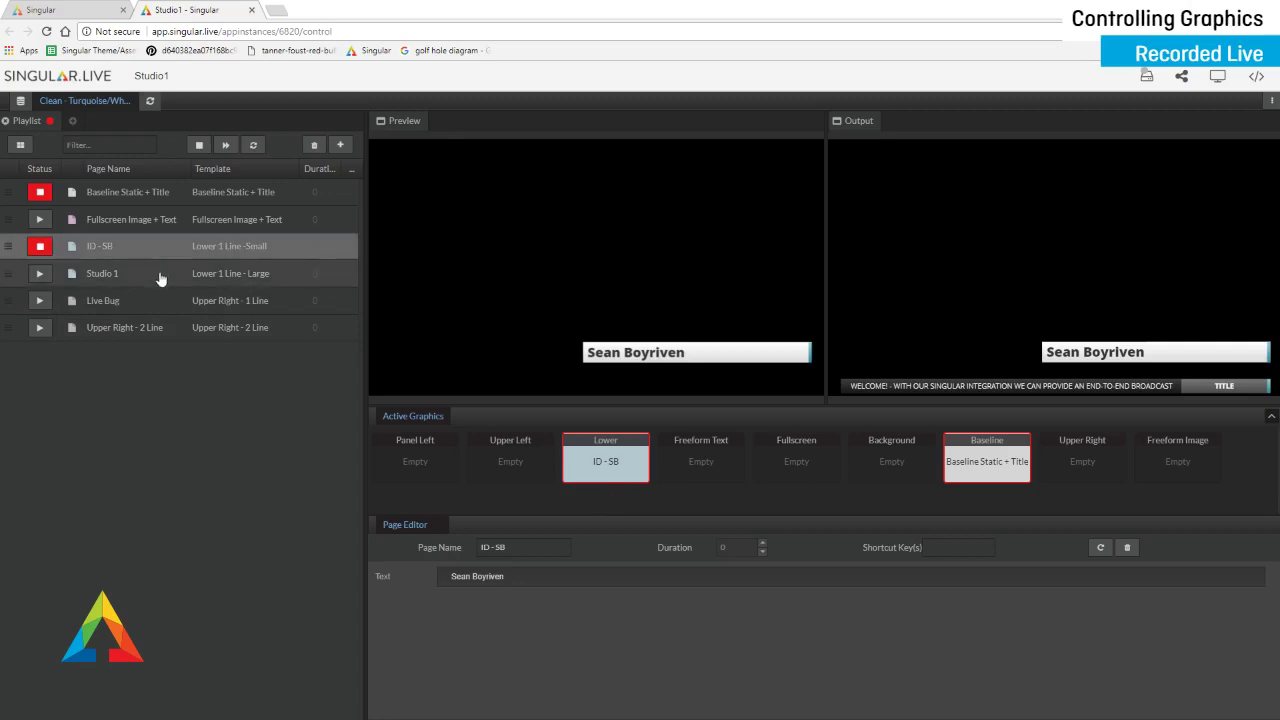
{"action": "left_click", "coordinate": [160, 278]}
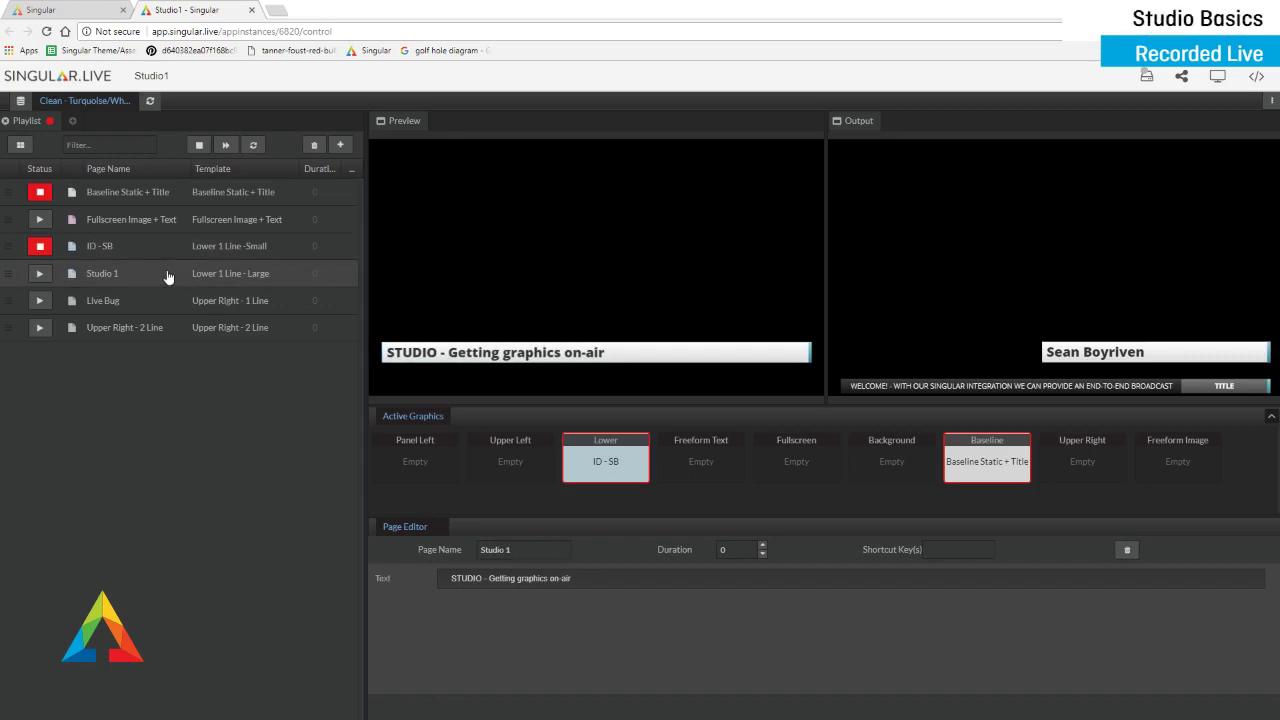
{"action": "left_click", "coordinate": [40, 273]}
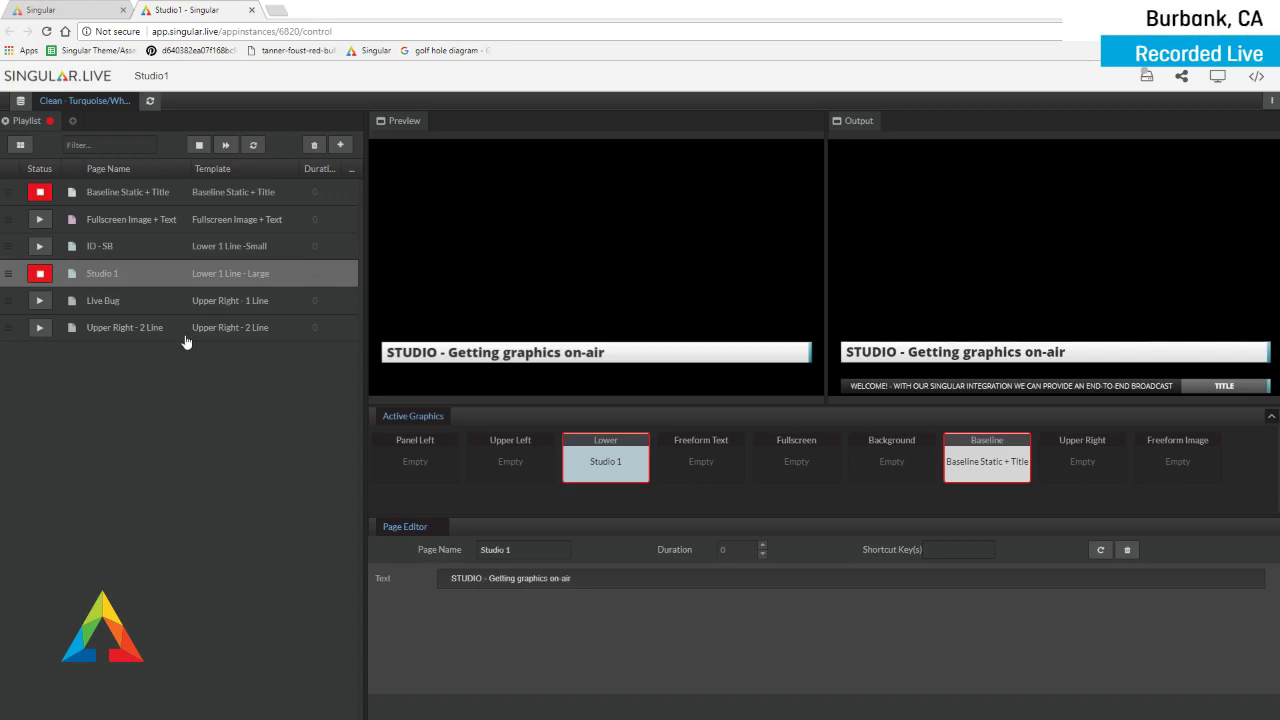
Step: Select the Live Bug page and take it on air in the Upper Right layer
{"action": "left_click", "coordinate": [174, 305]}
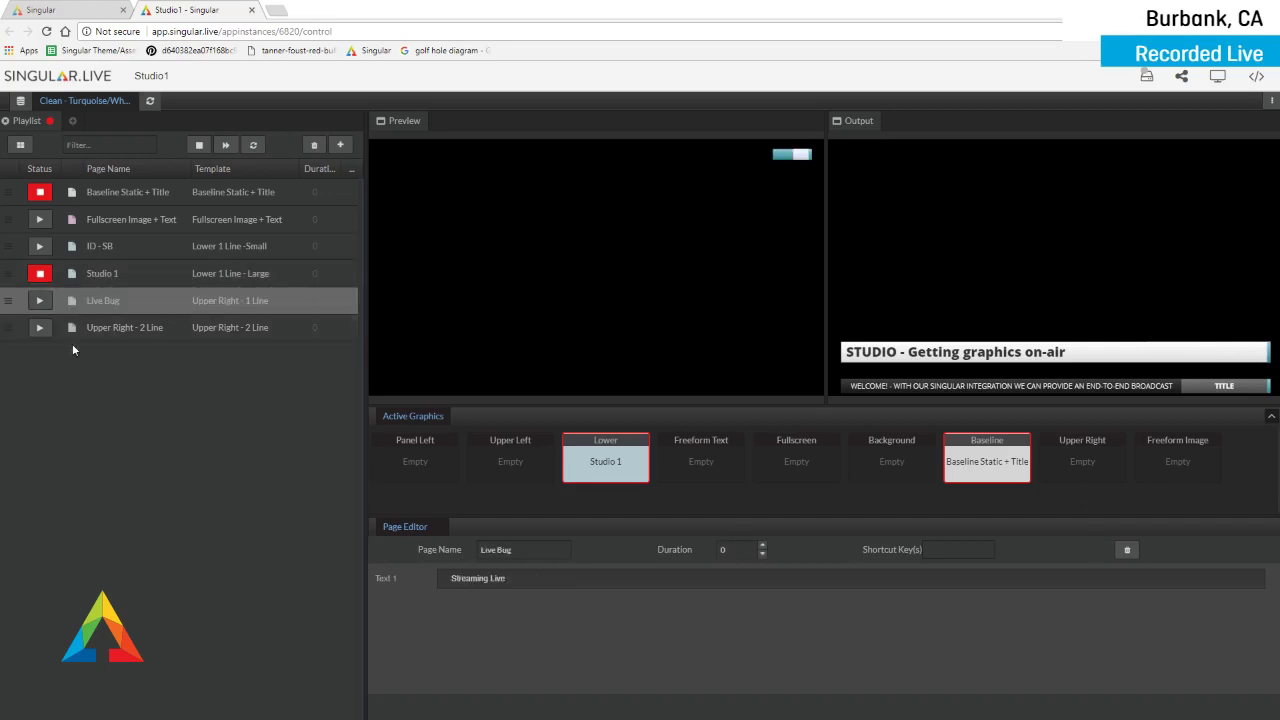
{"action": "left_click", "coordinate": [40, 302]}
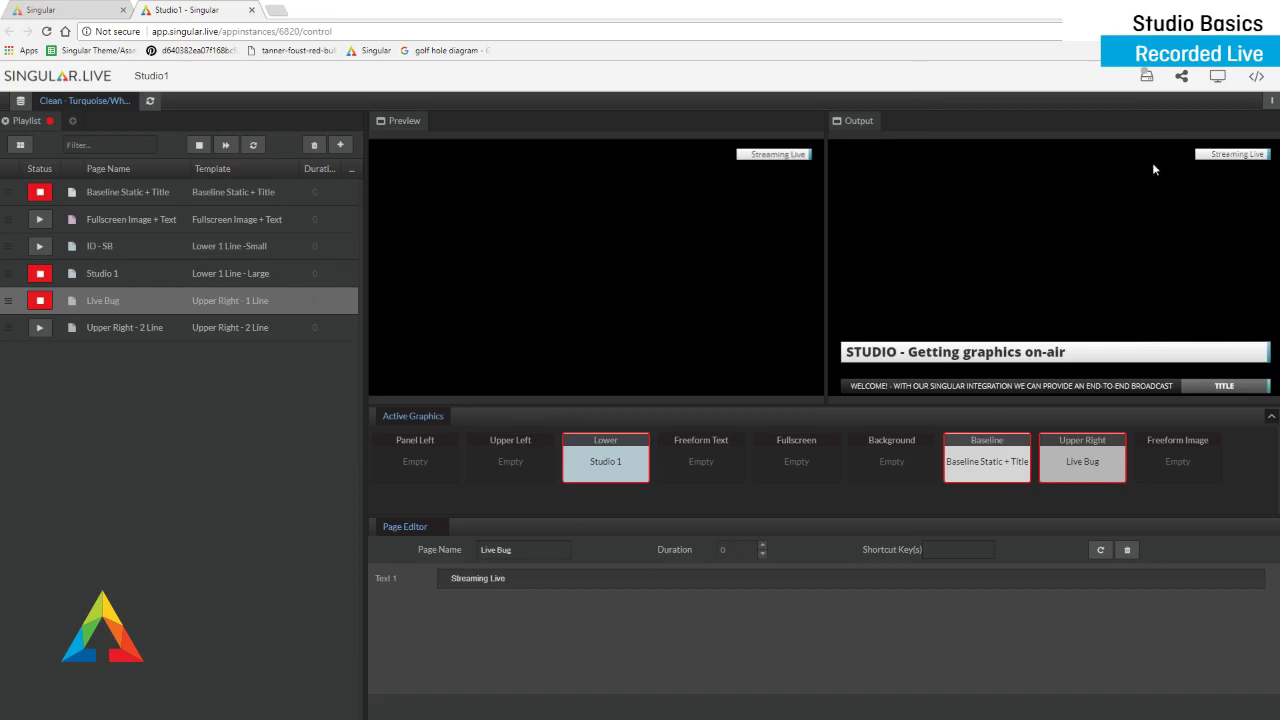
{"action": "left_click", "coordinate": [1218, 80]}
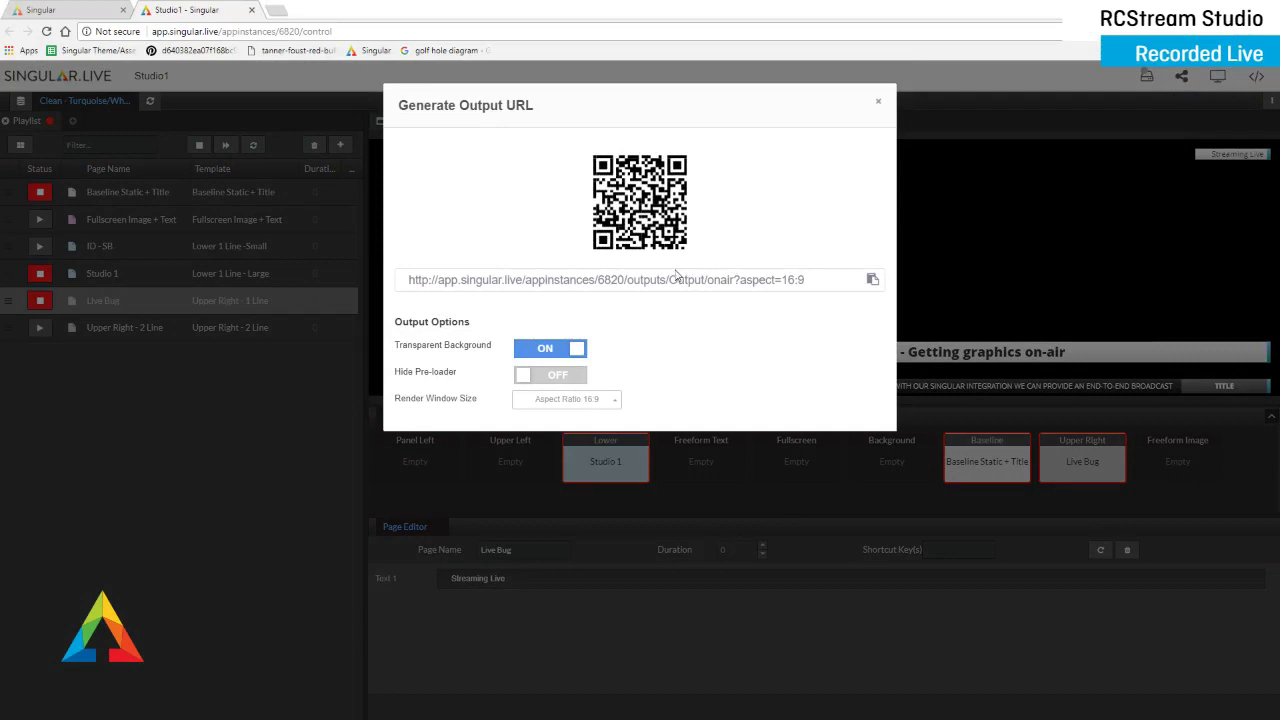
{"action": "left_click", "coordinate": [659, 284]}
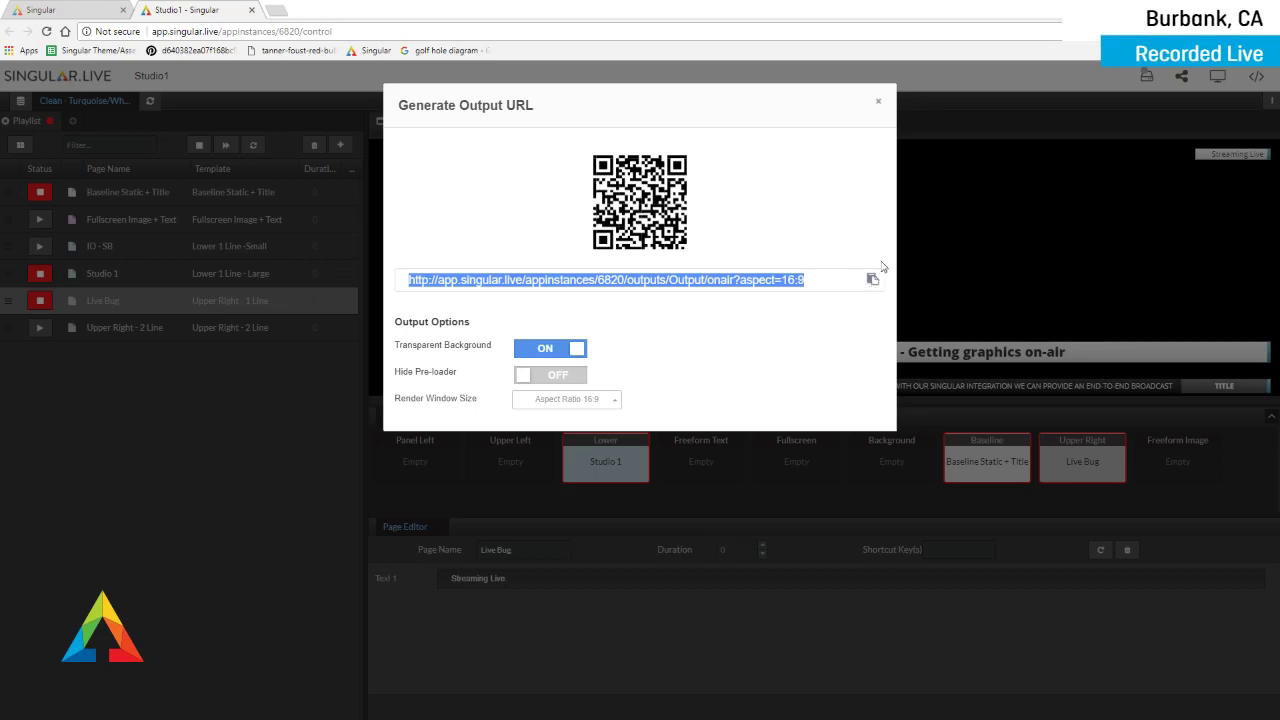
{"action": "left_click", "coordinate": [879, 102]}
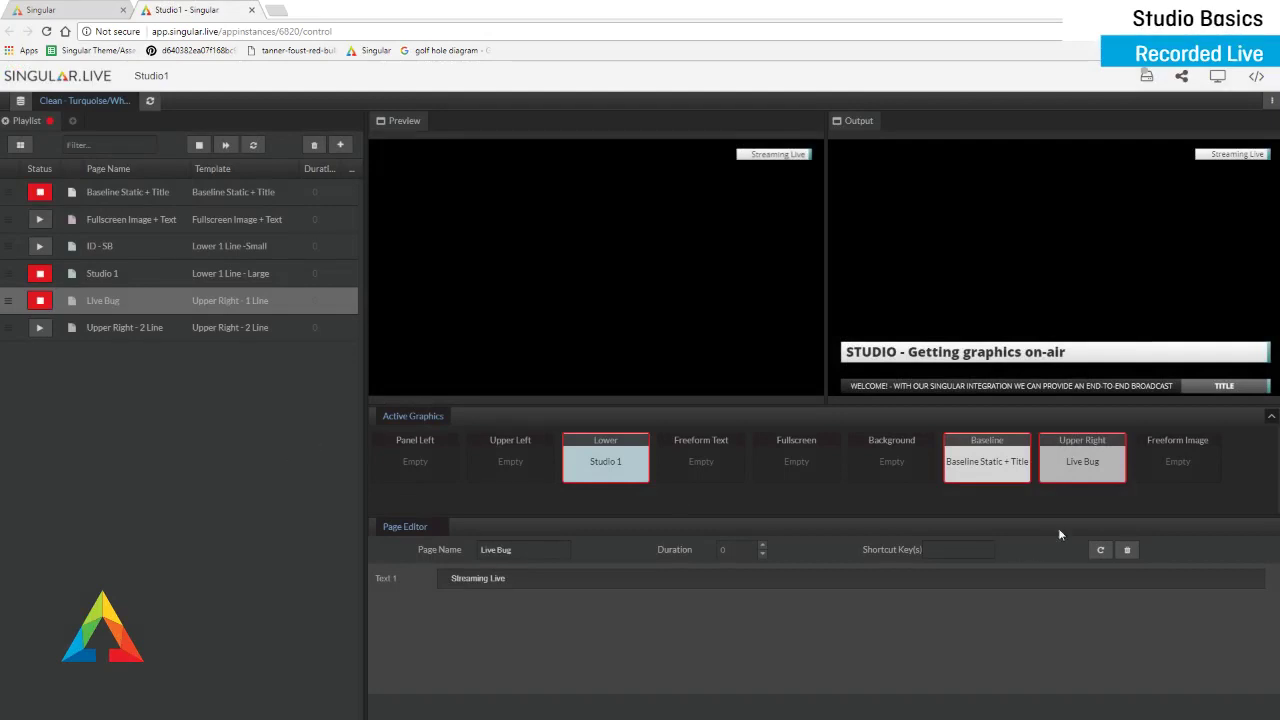
Step: Take Live Bug, Studio 1 and Baseline Static + Title off air, bringing the Spark Example window into view
{"action": "left_click", "coordinate": [39, 300]}
{"action": "left_click", "coordinate": [39, 273]}
{"action": "left_click", "coordinate": [39, 191]}
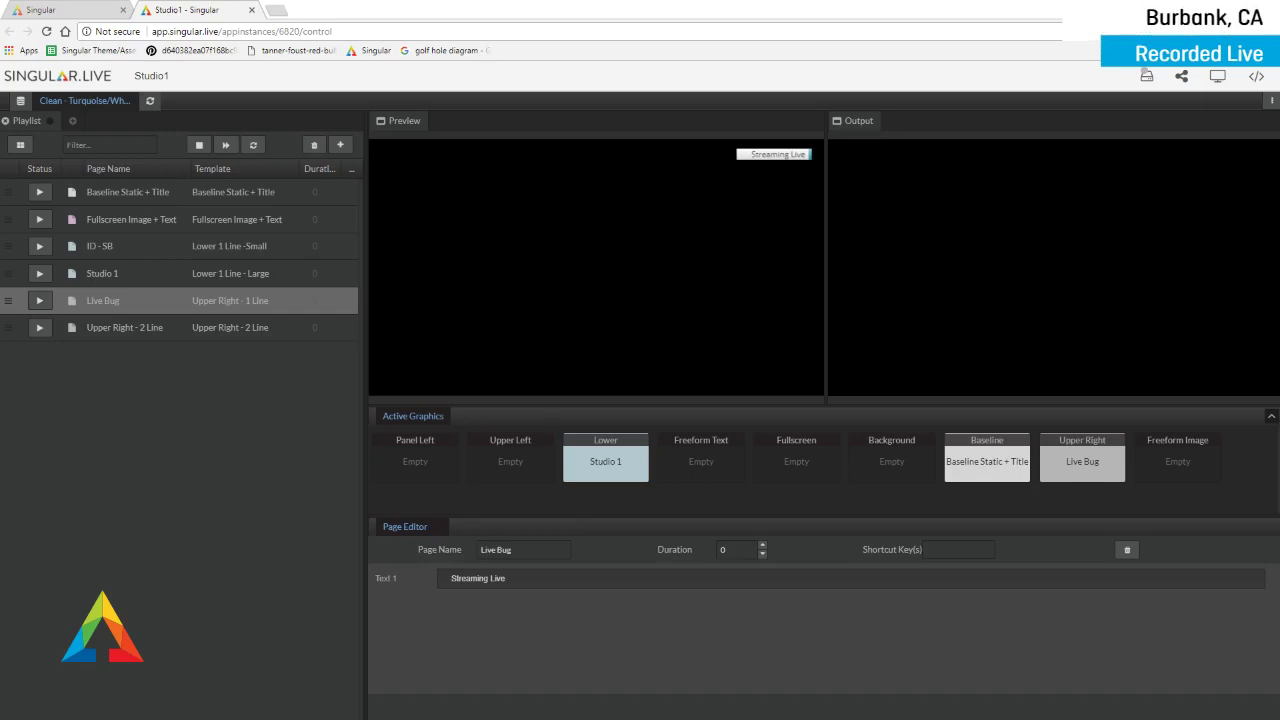
{"action": "left_click_drag", "start_coordinate": [62, 2], "coordinate": [391, 46]}
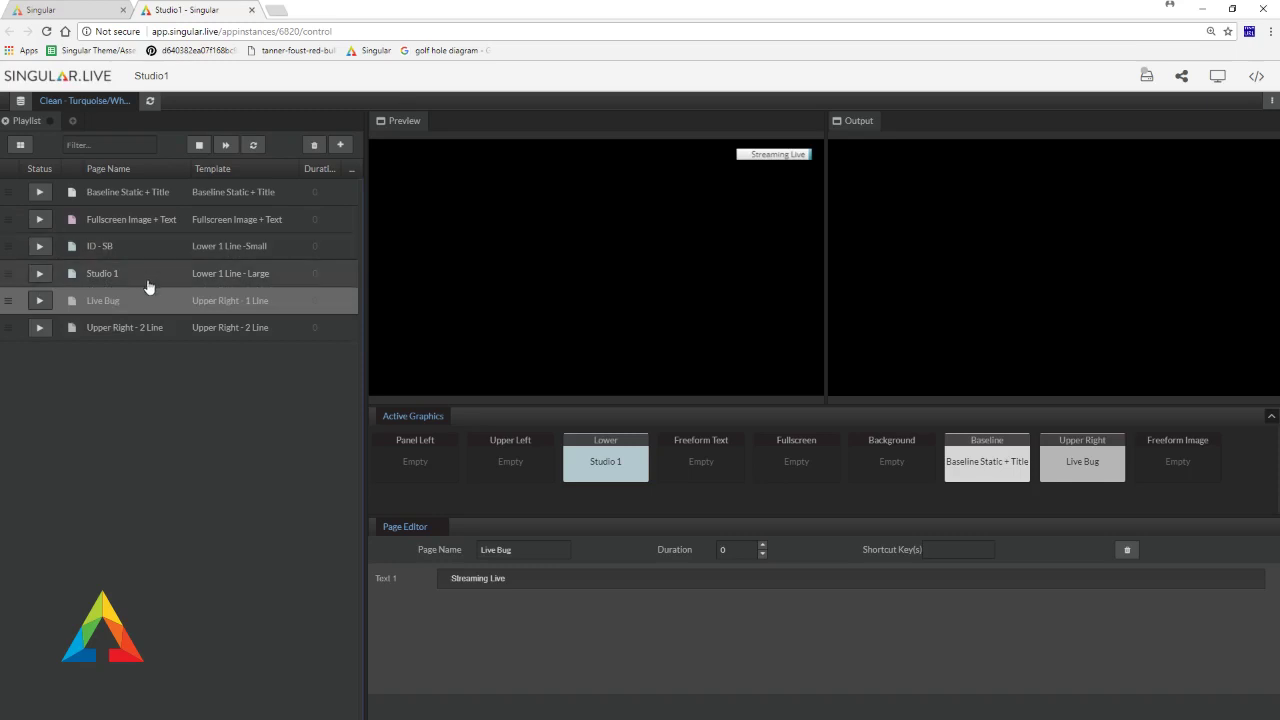
Step: Put Live Bug, Upper Right - 2 Line, Baseline Static + Title and the ID - SB lower third on air
{"action": "left_click", "coordinate": [41, 301]}
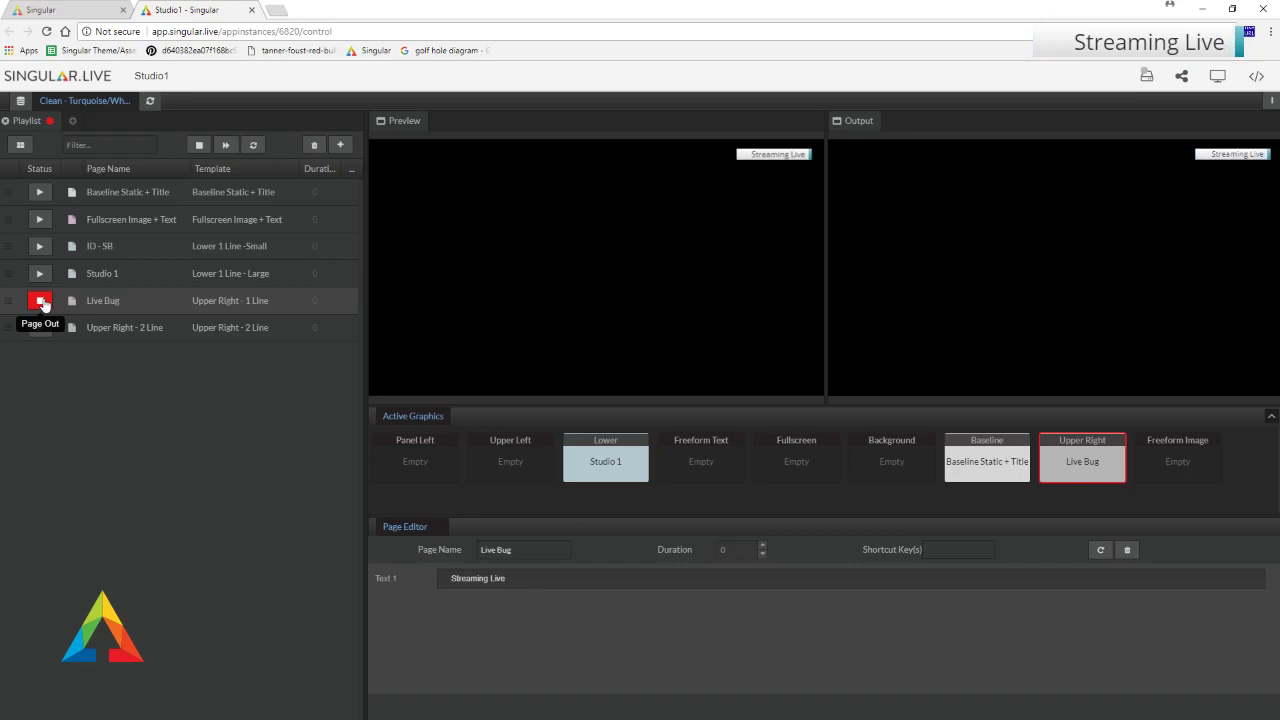
{"action": "left_click", "coordinate": [175, 330]}
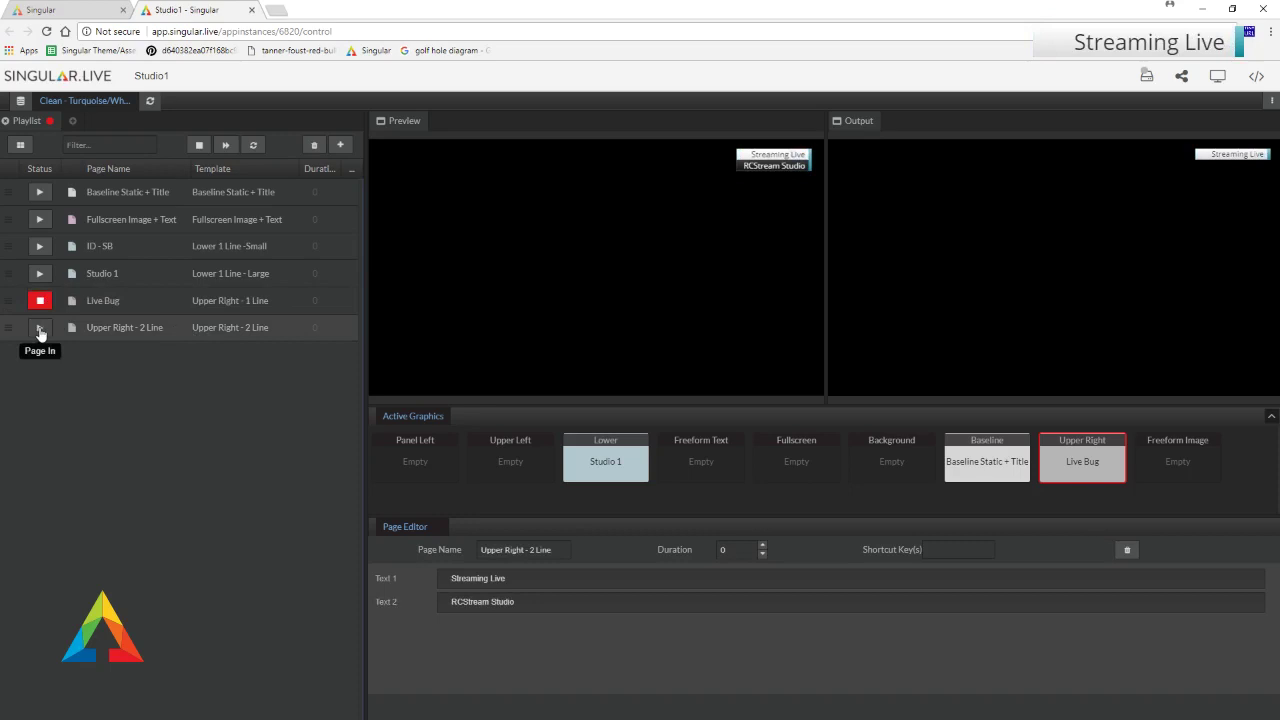
{"action": "left_click", "coordinate": [40, 328]}
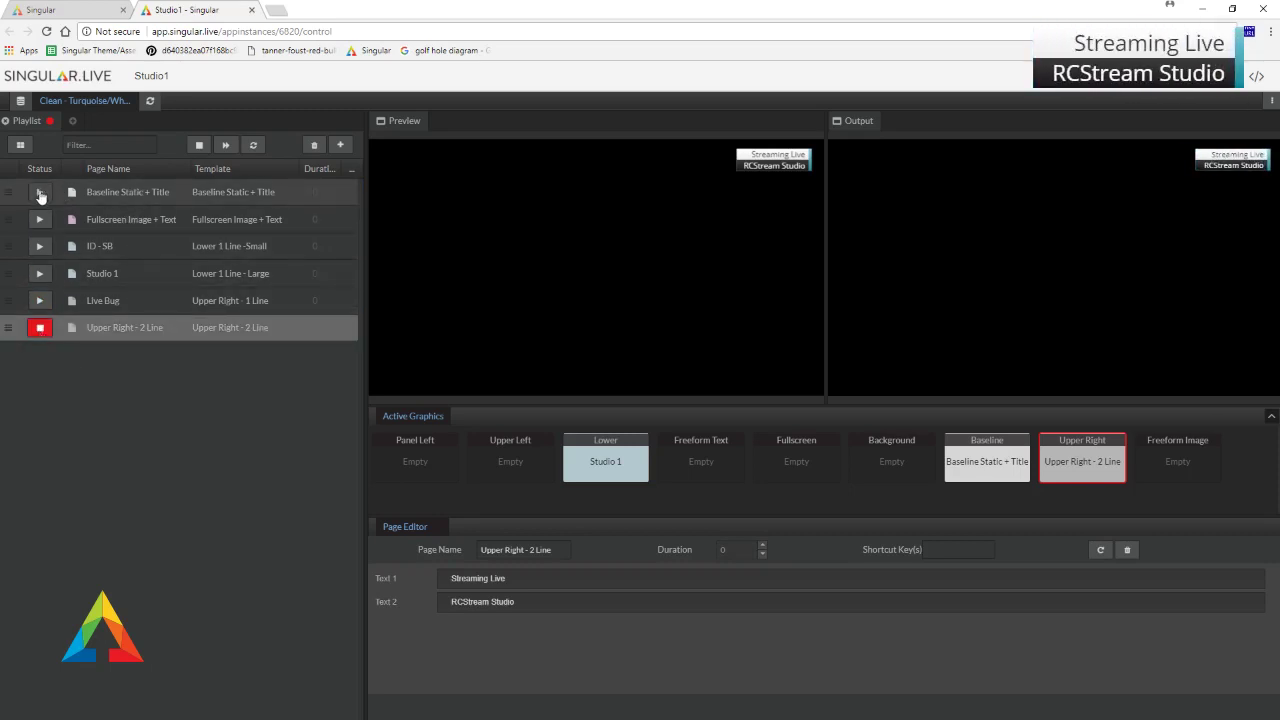
{"action": "left_click", "coordinate": [40, 194]}
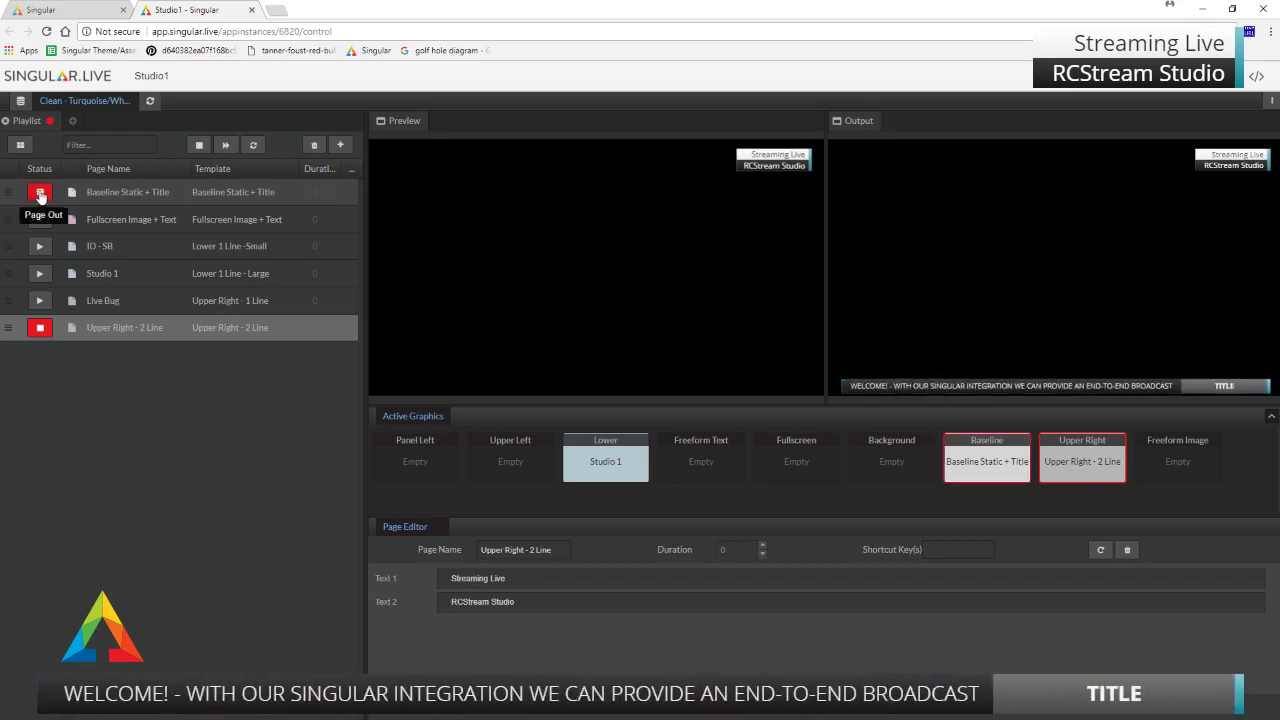
{"action": "left_click", "coordinate": [150, 249]}
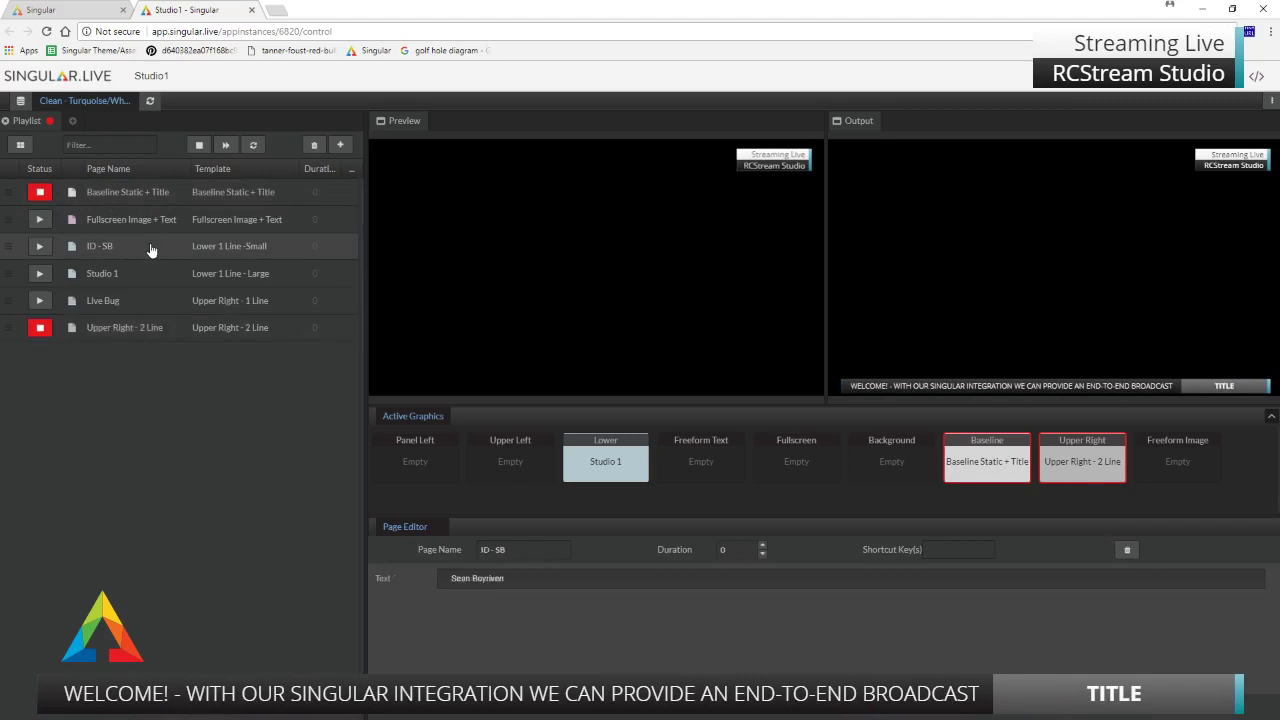
{"action": "left_click", "coordinate": [40, 248]}
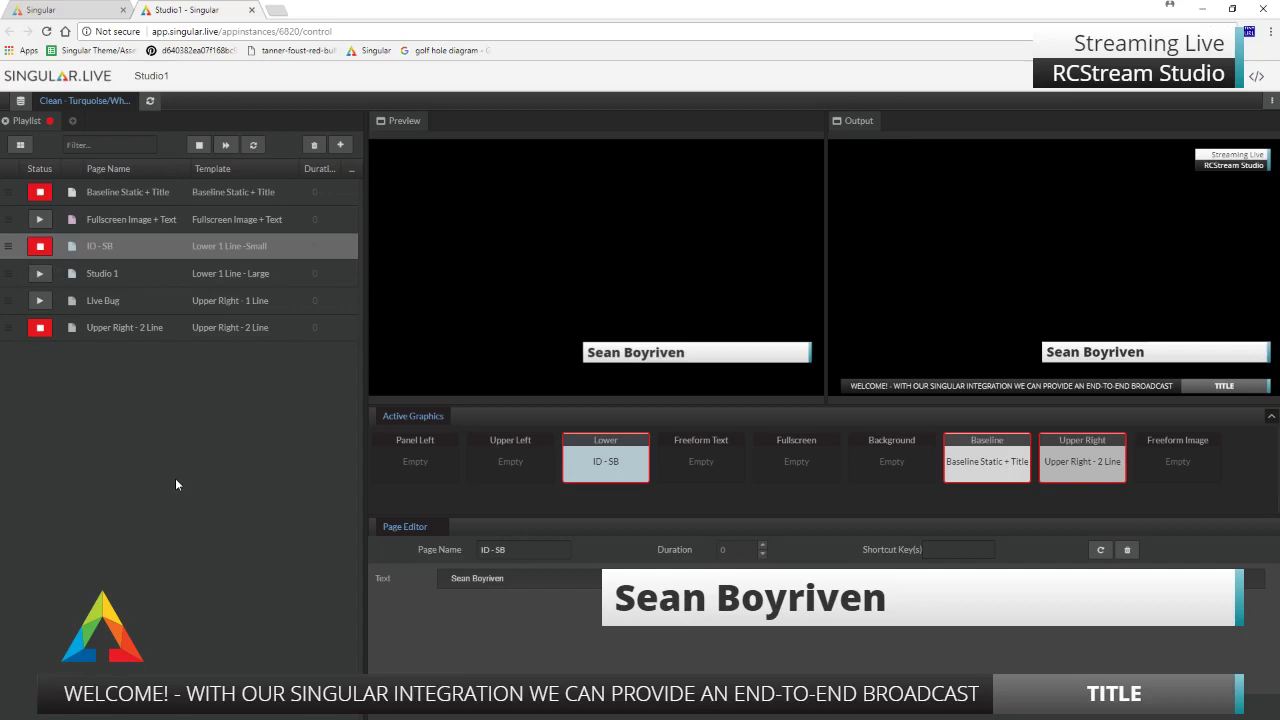
Step: Take all graphics out from Active Graphics, then cycle the ID - SB lower slot on and off air
{"action": "right_click", "coordinate": [1249, 467]}
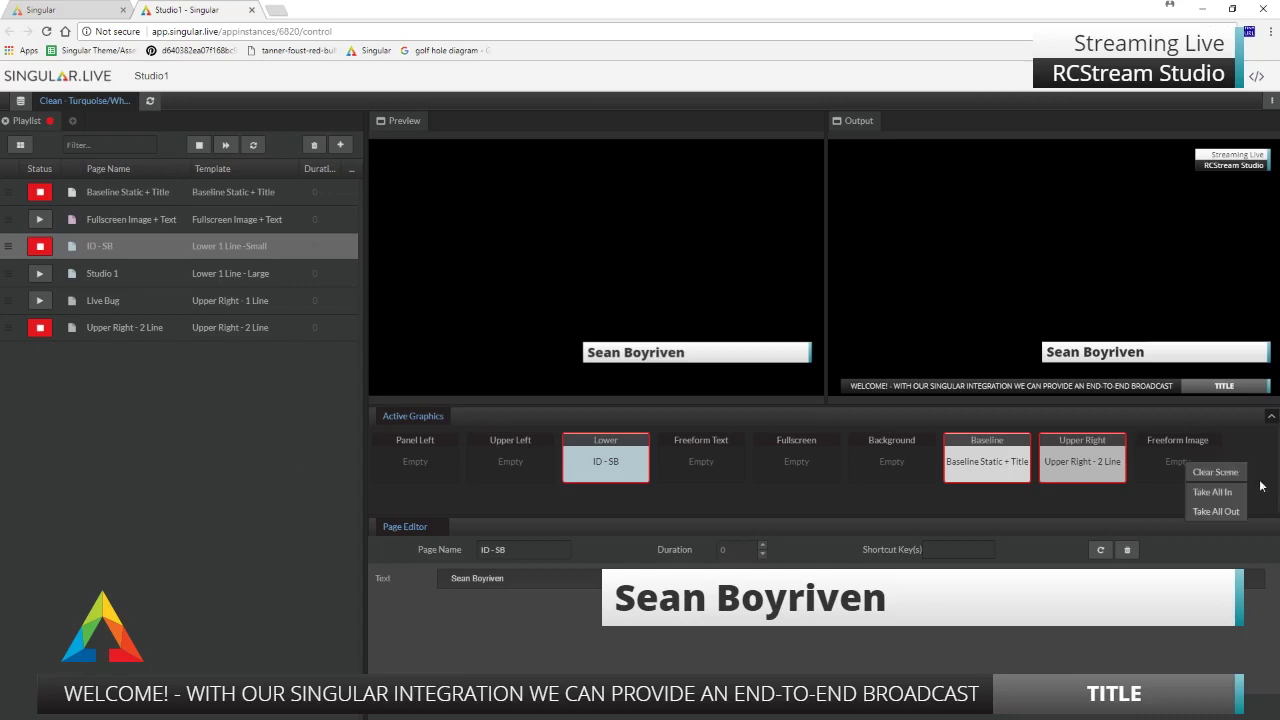
{"action": "left_click", "coordinate": [1216, 511]}
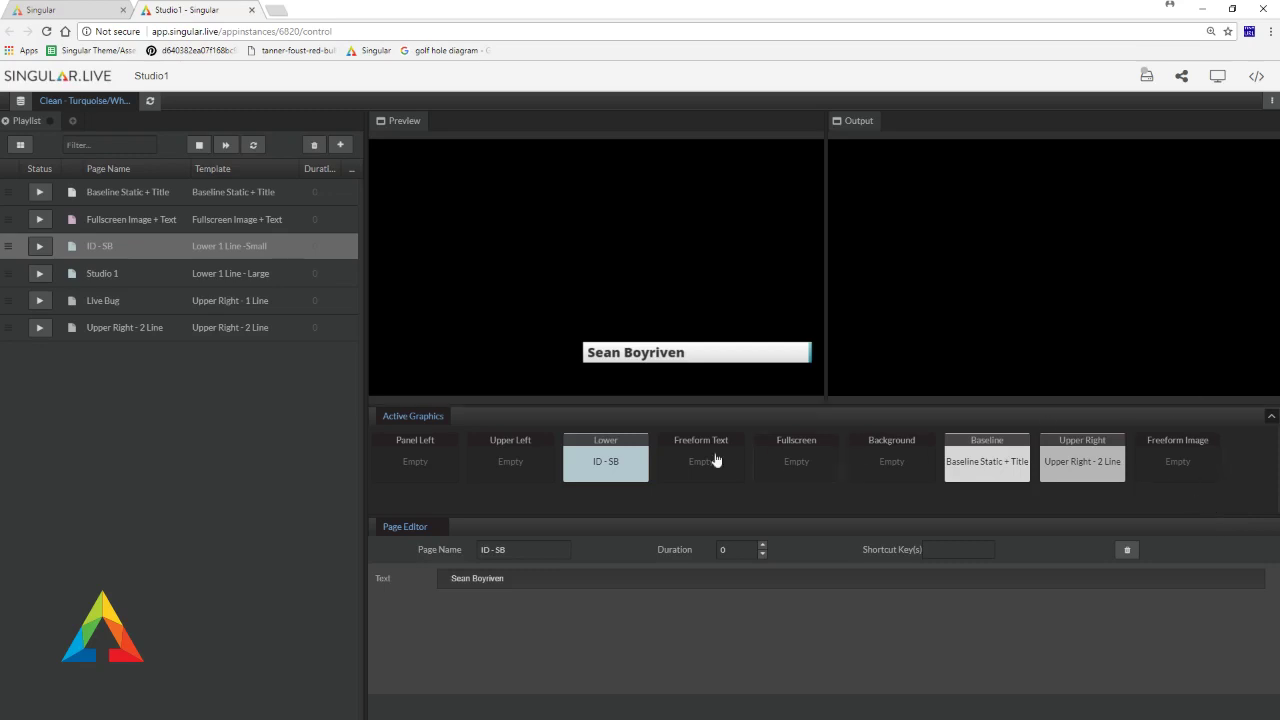
{"action": "left_click", "coordinate": [604, 470]}
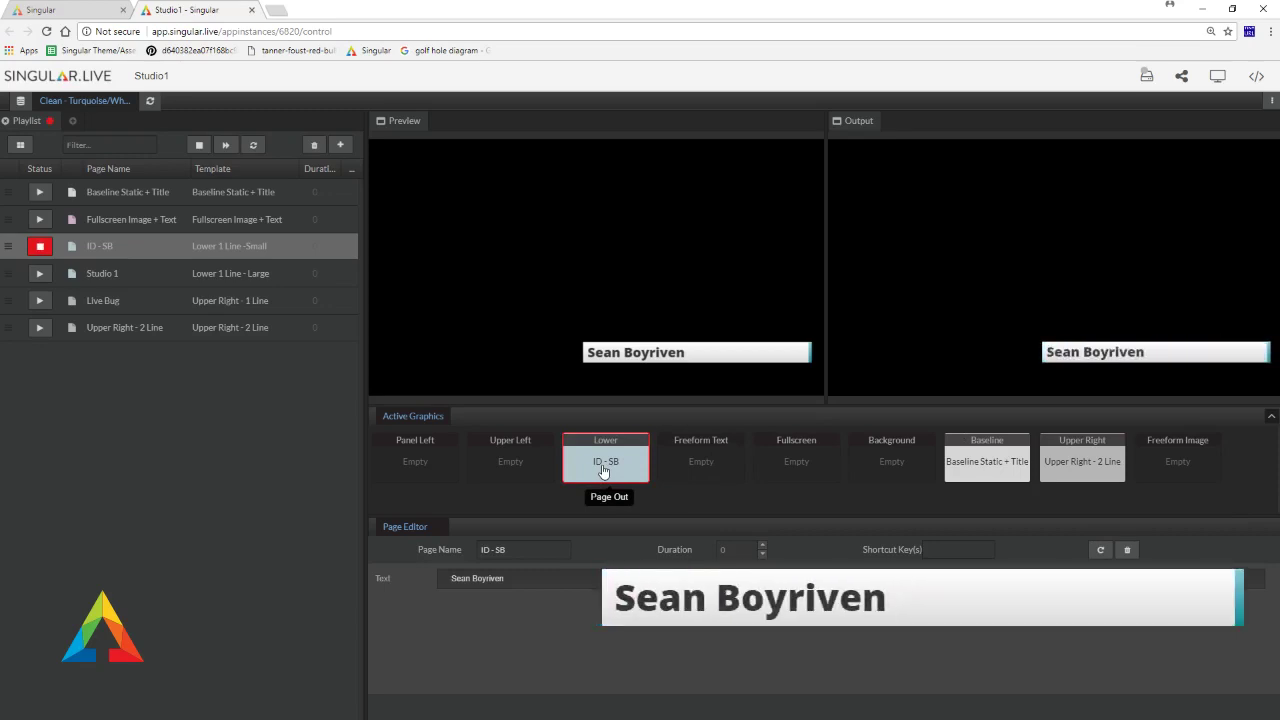
{"action": "left_click", "coordinate": [604, 470]}
{"action": "right_click", "coordinate": [605, 472]}
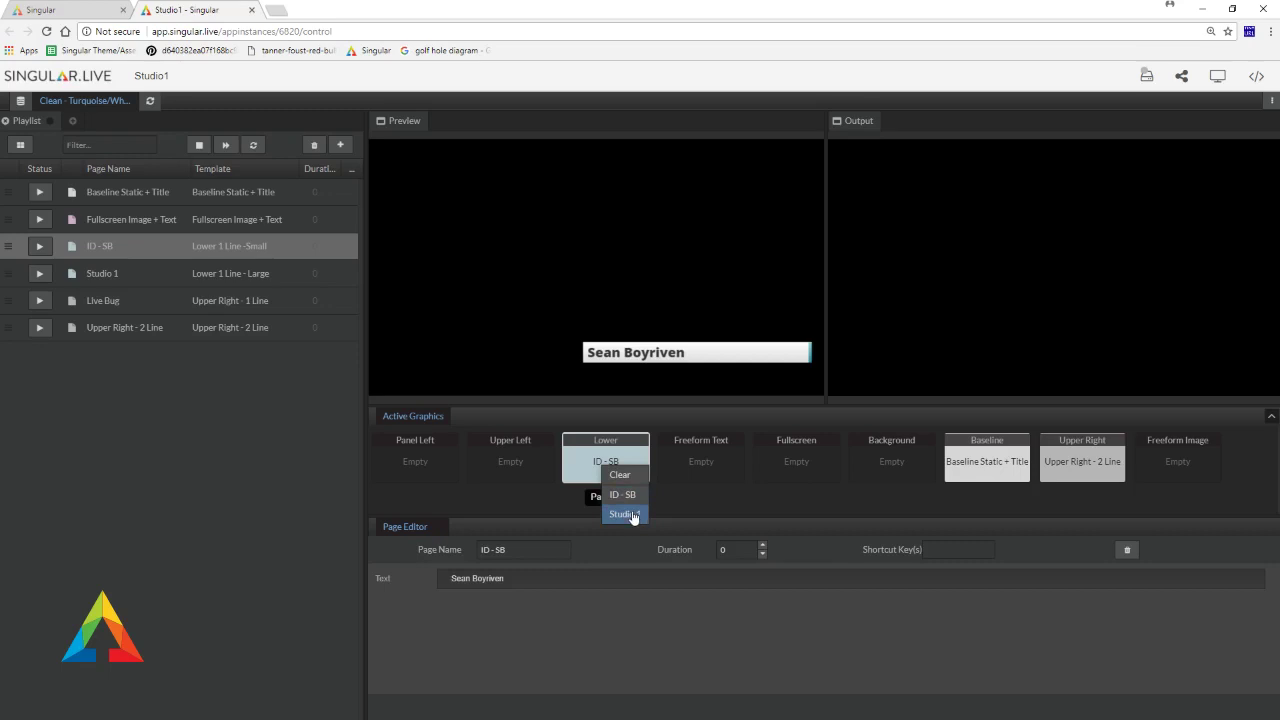
{"action": "left_click", "coordinate": [763, 505]}
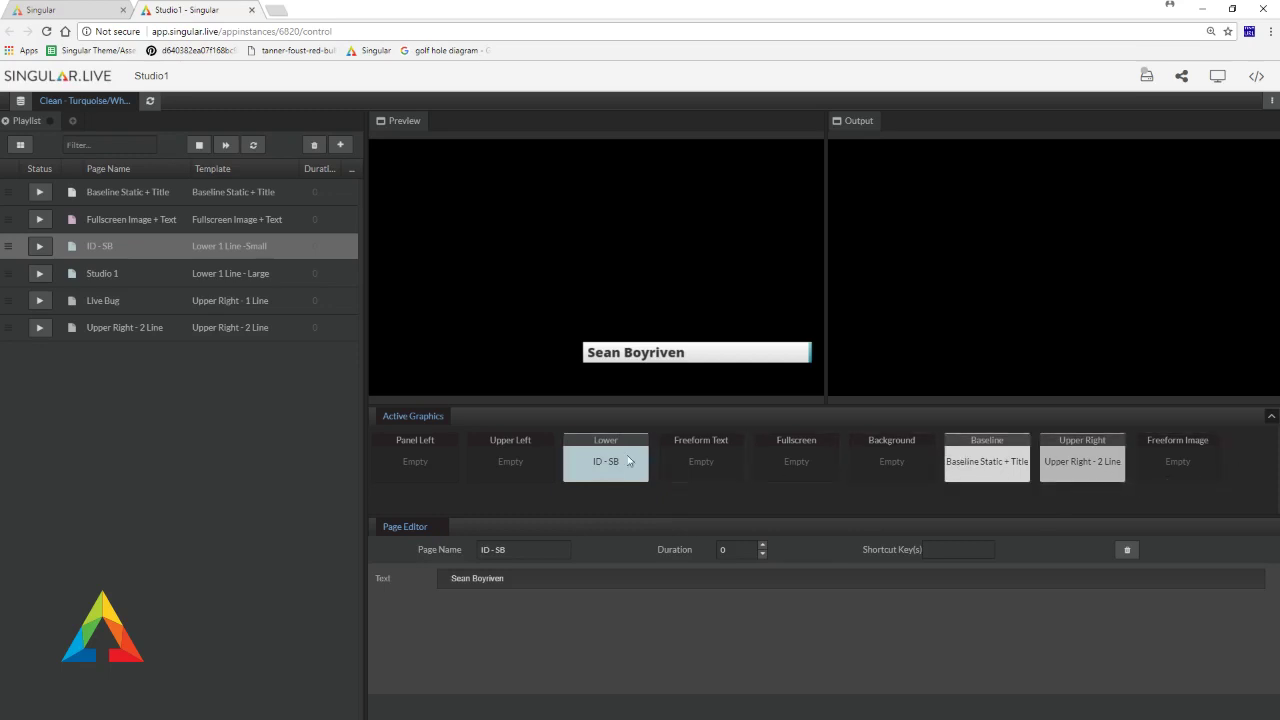
Step: From Active Graphics, Take All In, then Take All Out, then Clear Scene
{"action": "right_click", "coordinate": [1248, 463]}
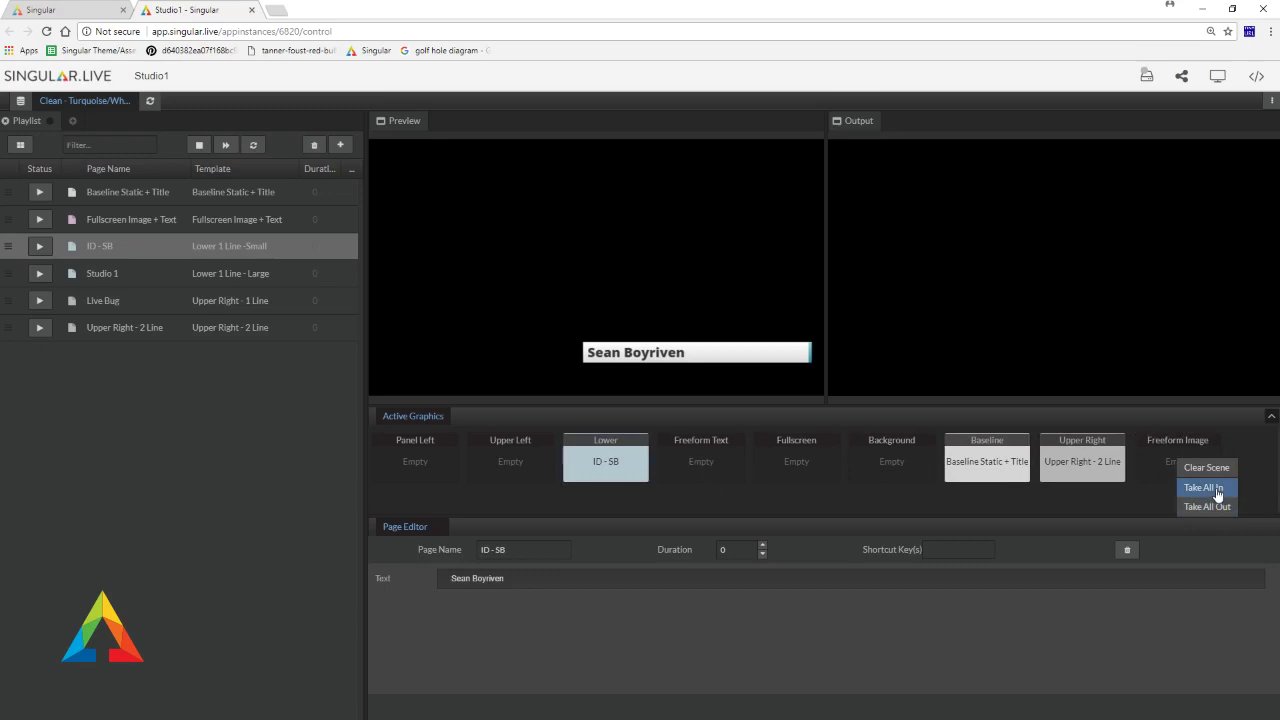
{"action": "left_click", "coordinate": [1212, 488]}
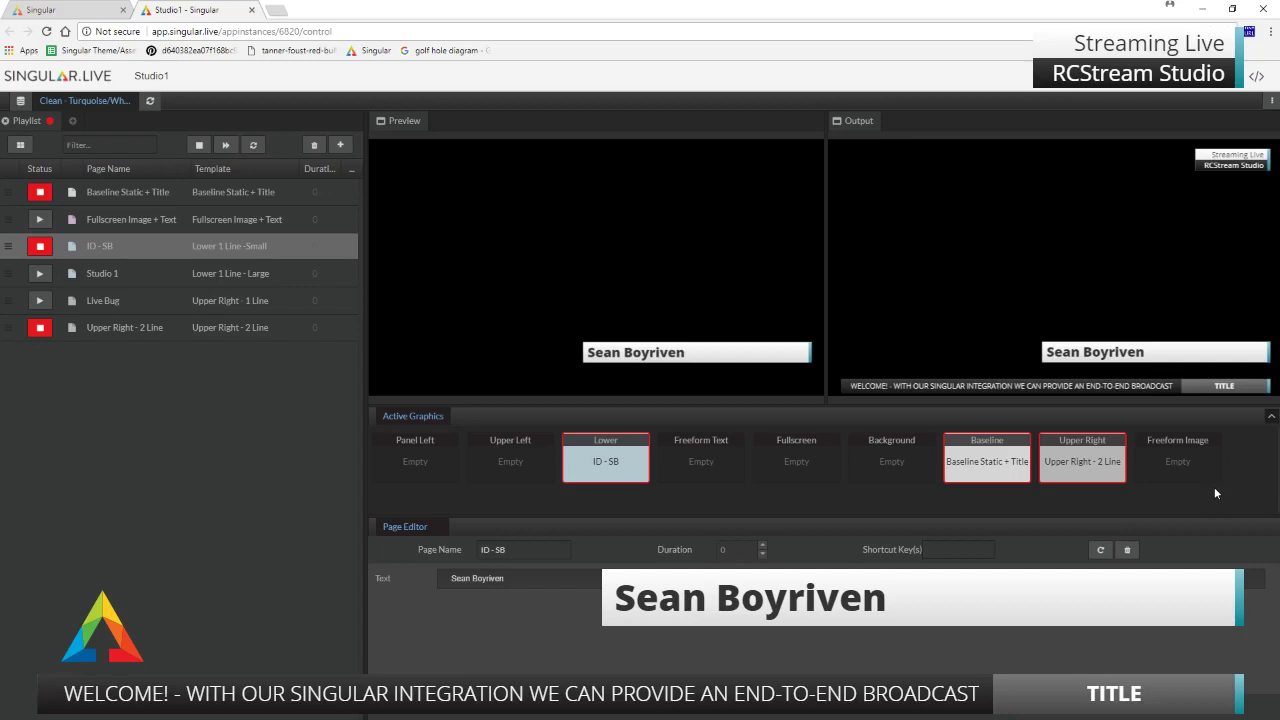
{"action": "left_click", "coordinate": [1261, 500]}
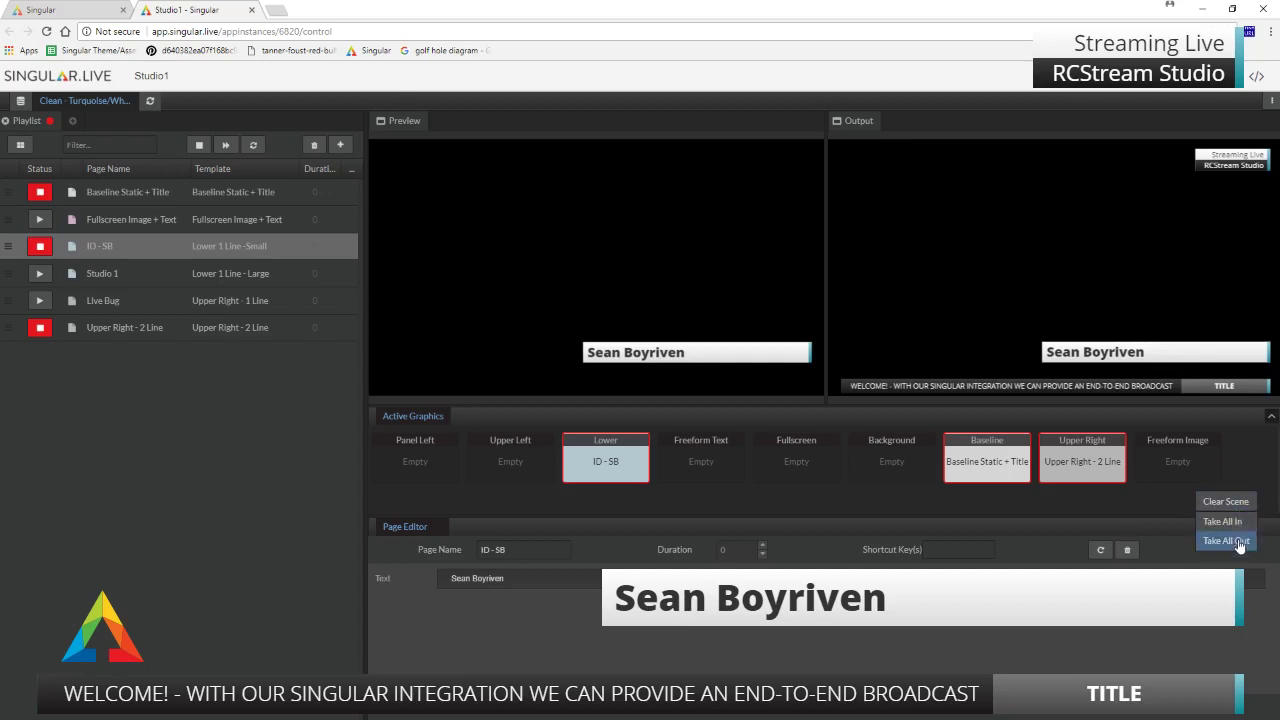
{"action": "left_click", "coordinate": [1236, 541]}
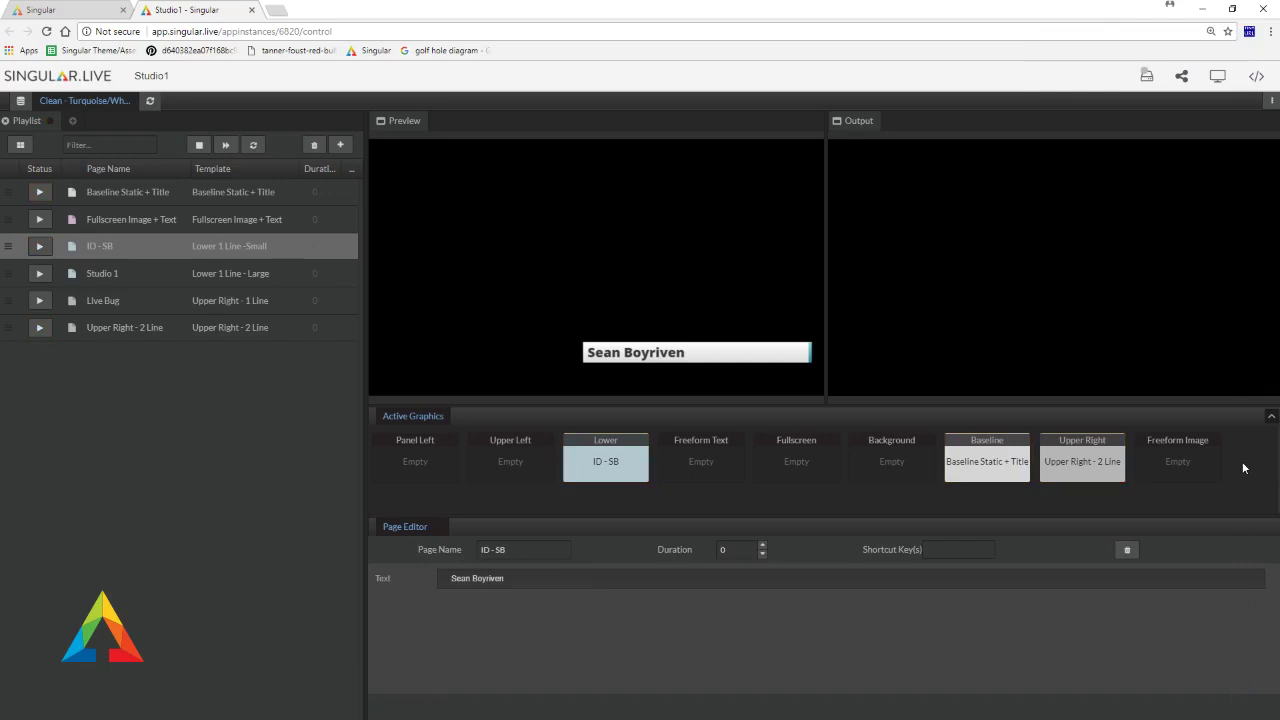
{"action": "left_click", "coordinate": [1246, 466]}
{"action": "left_click", "coordinate": [1226, 474]}
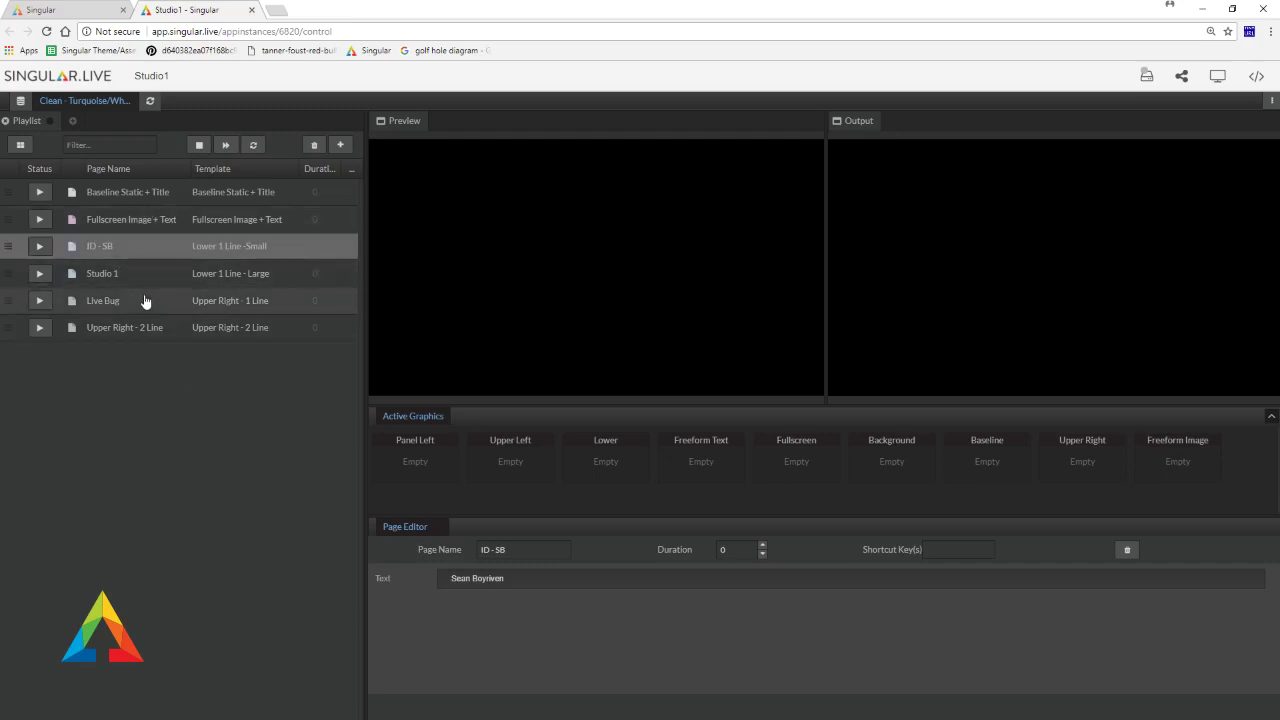
Step: Put Upper Right - 2 Line on air, duplicate the page and select the new copy
{"action": "left_click", "coordinate": [162, 328]}
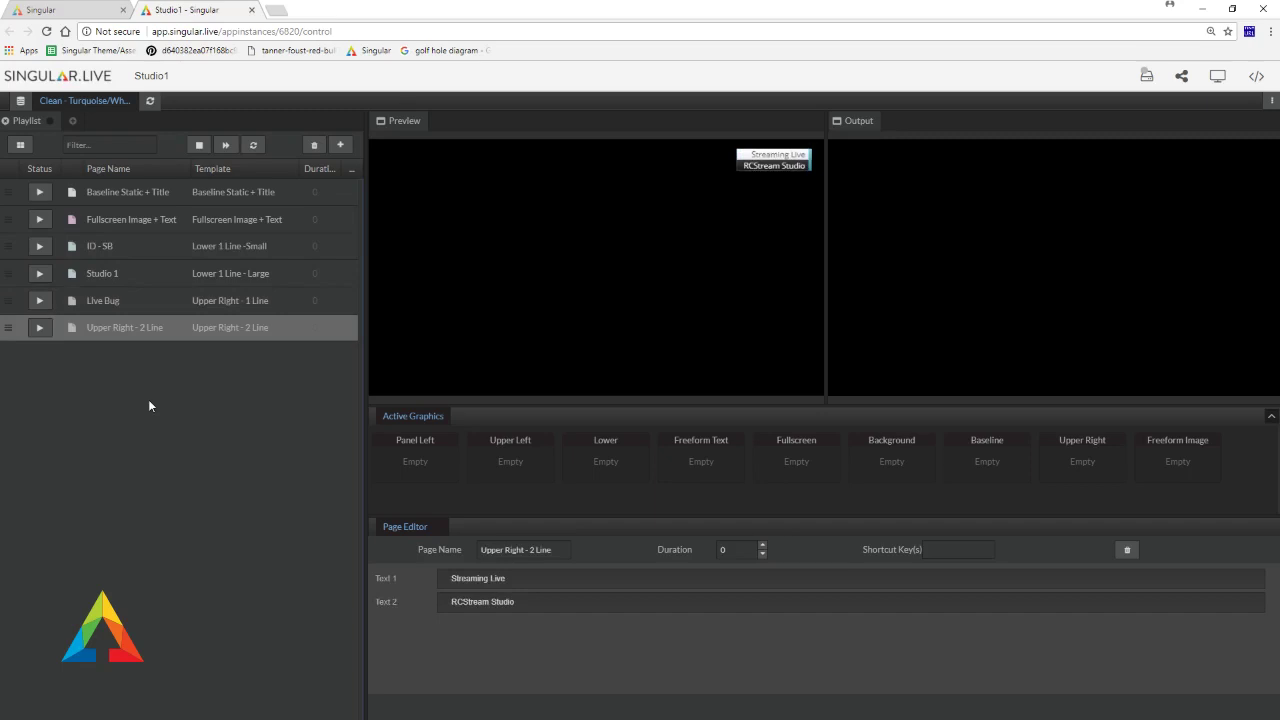
{"action": "left_click", "coordinate": [40, 330]}
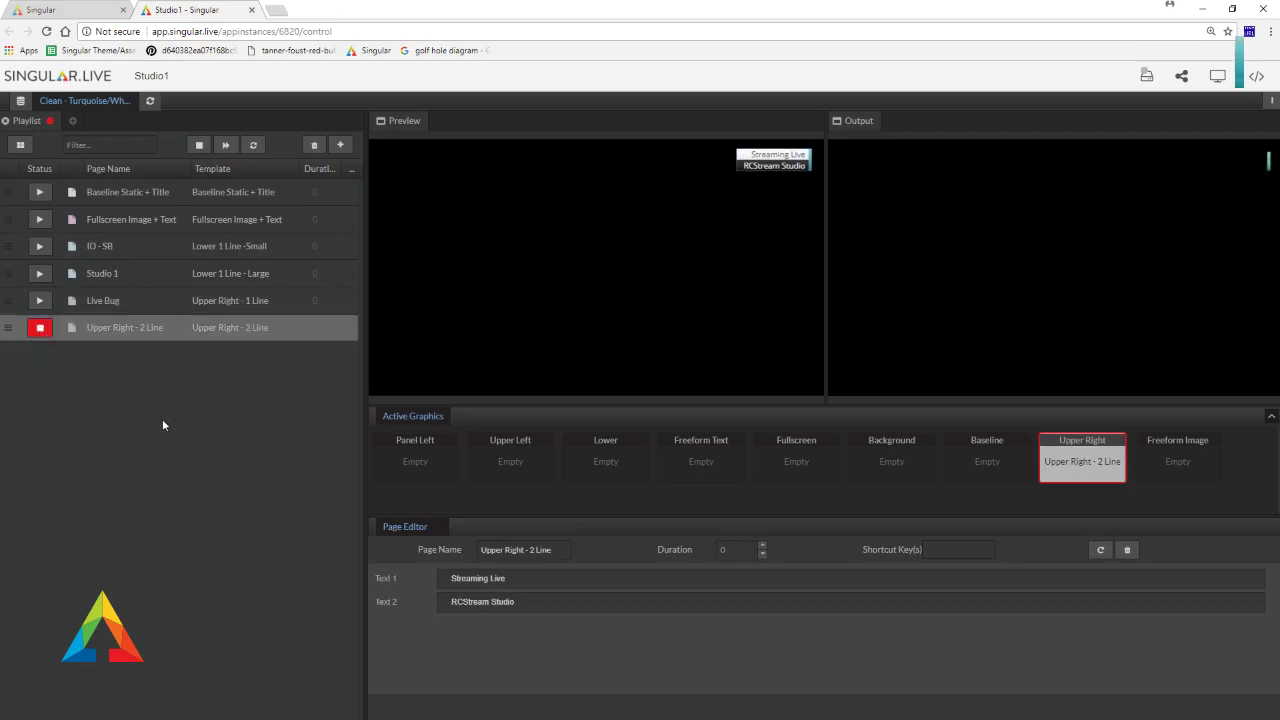
{"action": "right_click", "coordinate": [173, 330]}
{"action": "left_click", "coordinate": [224, 378]}
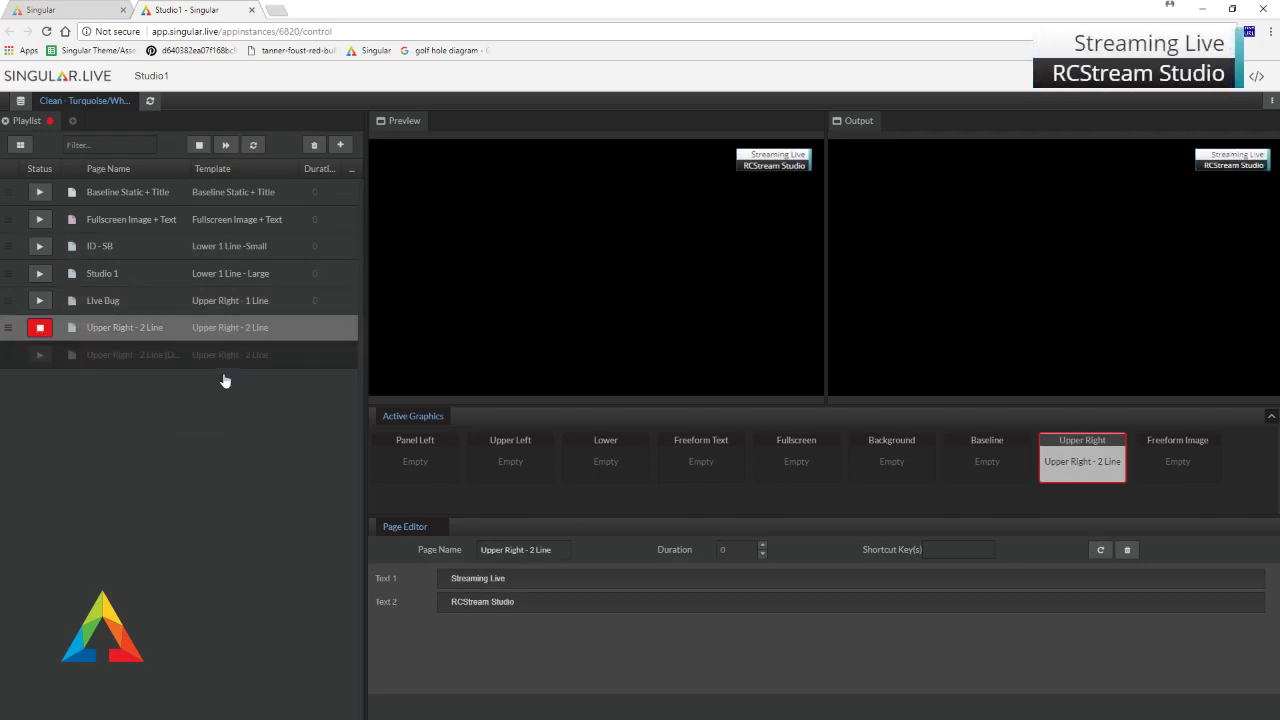
{"action": "left_click", "coordinate": [168, 360]}
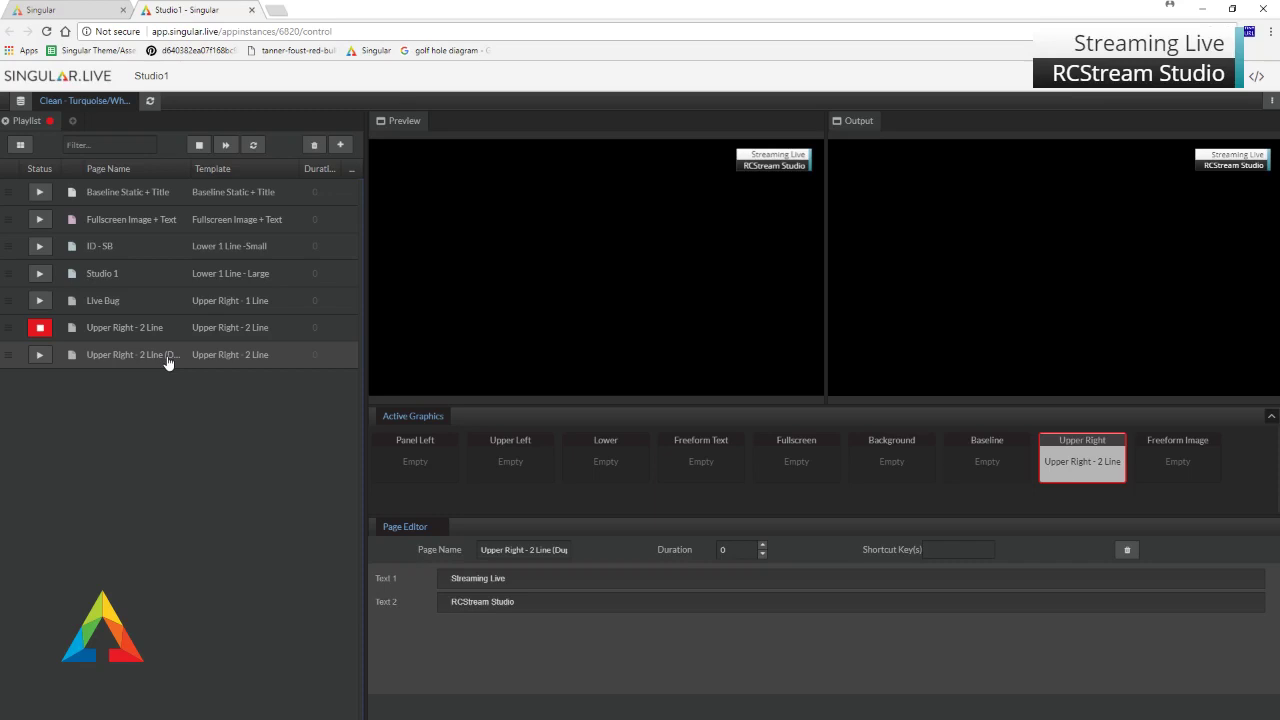
{"action": "left_click", "coordinate": [174, 337]}
Step: Change the duplicate page's second text line to 'Burbank, CA'
{"action": "left_click", "coordinate": [173, 355]}
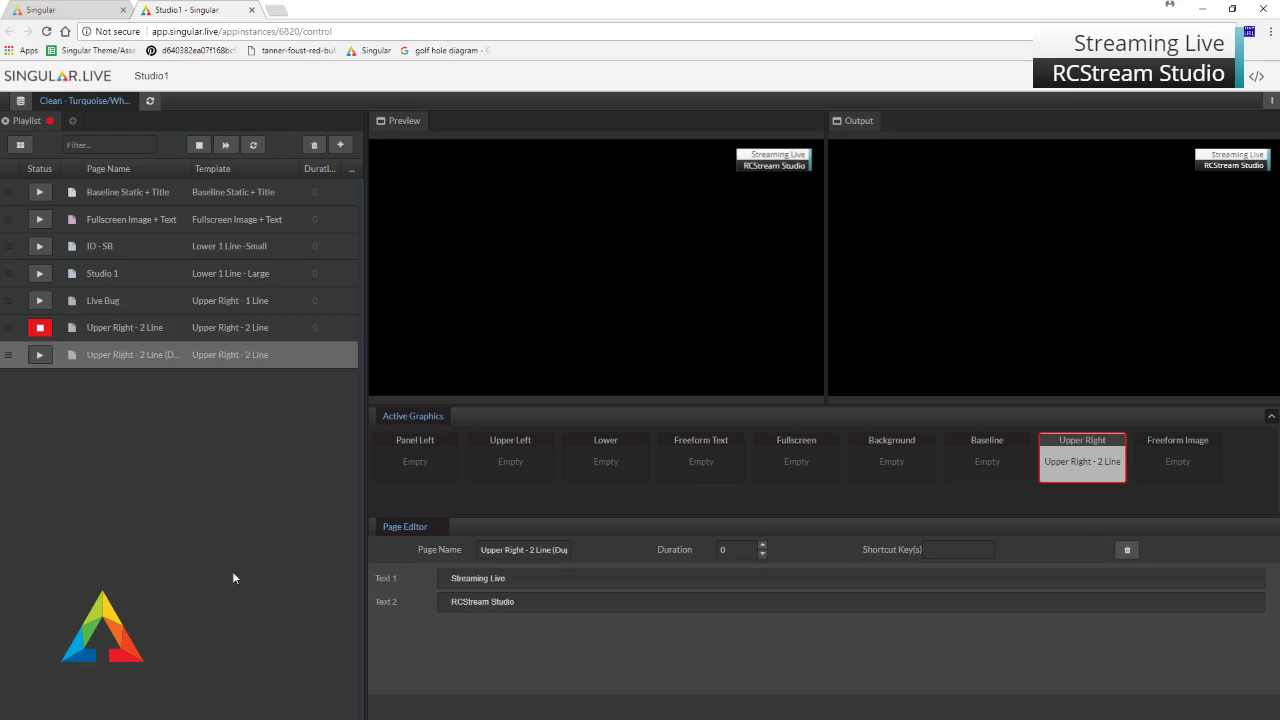
{"action": "left_click_drag", "start_coordinate": [454, 575], "coordinate": [524, 580]}
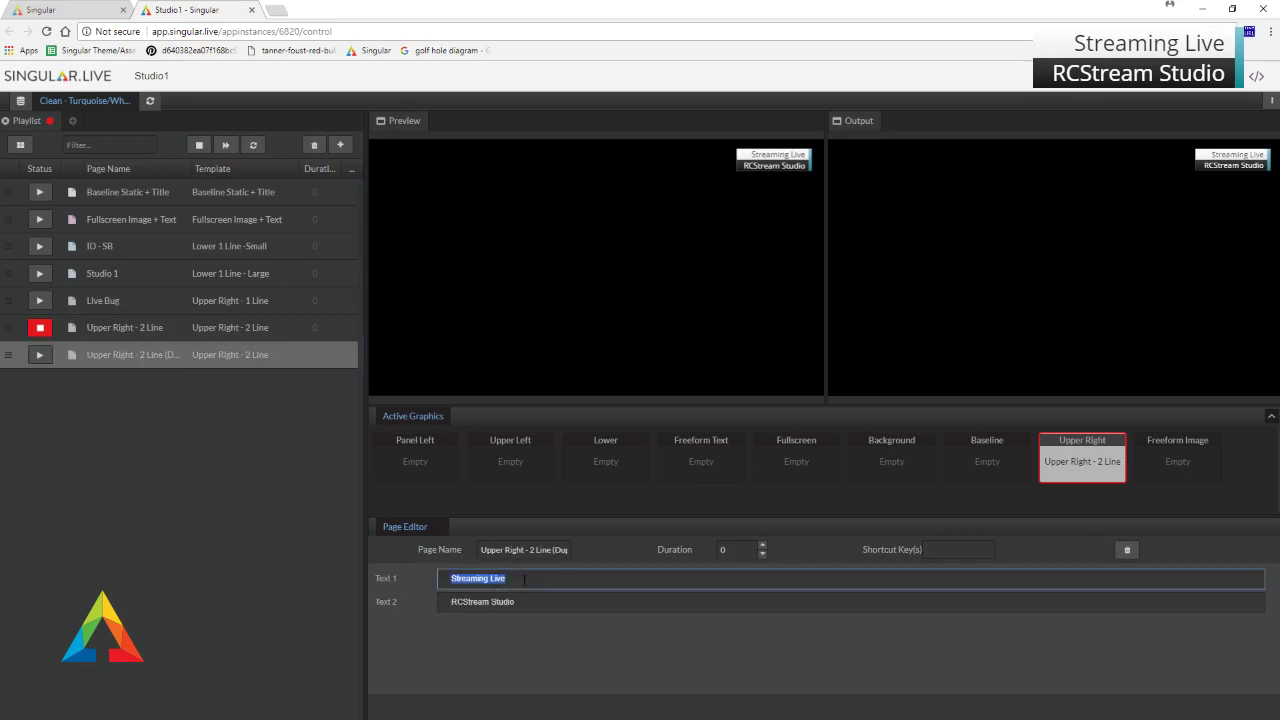
{"action": "key", "text": "Tab"}
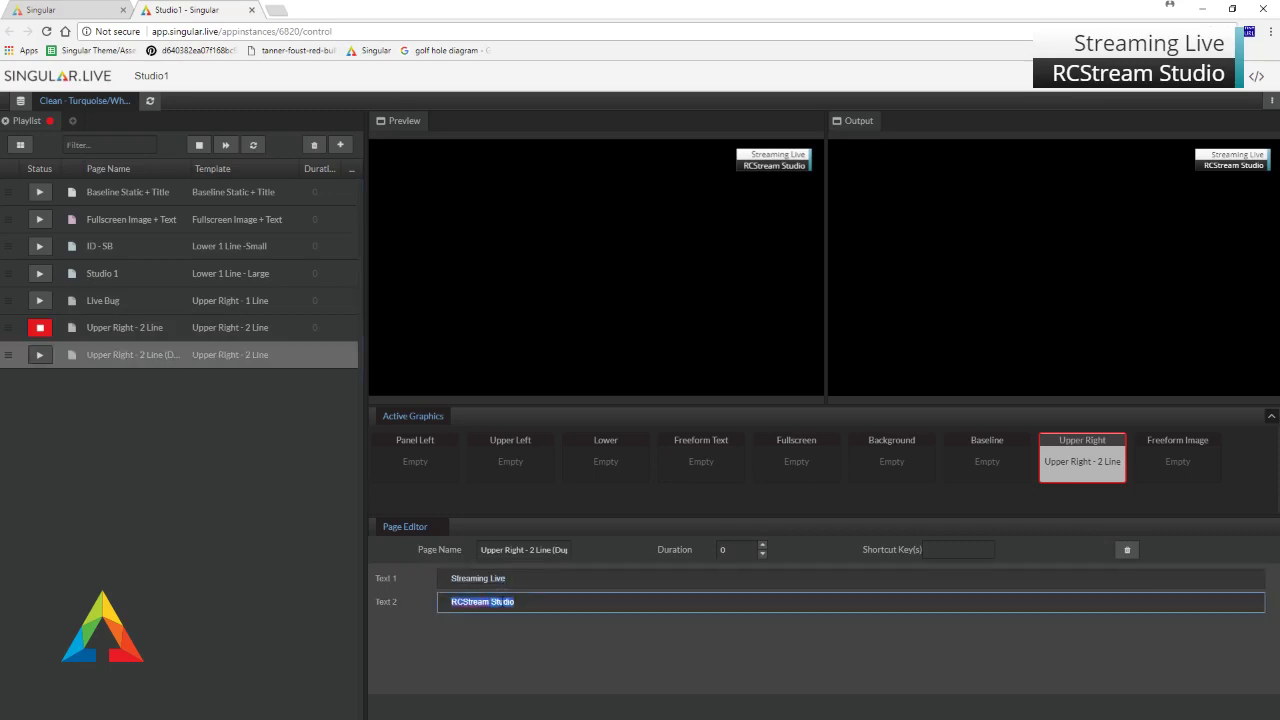
{"action": "type", "text": "Bur"}
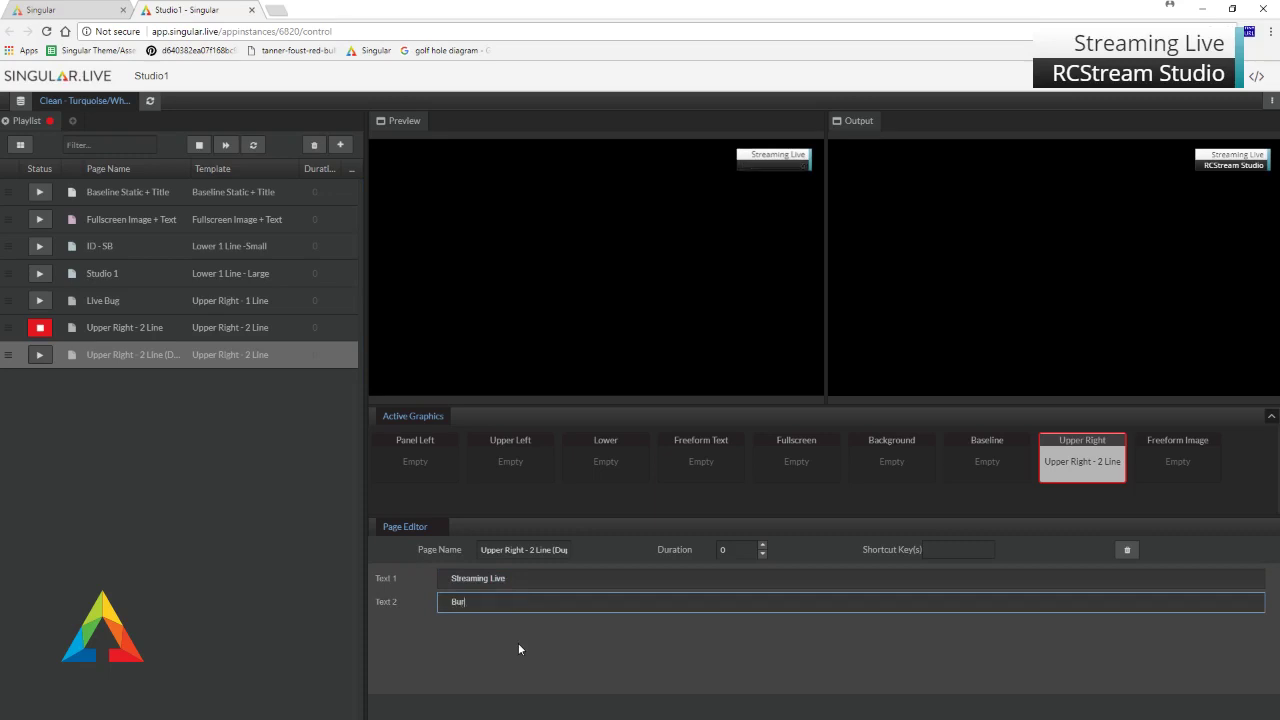
{"action": "type", "text": "bank, CA"}
{"action": "left_click", "coordinate": [95, 418]}
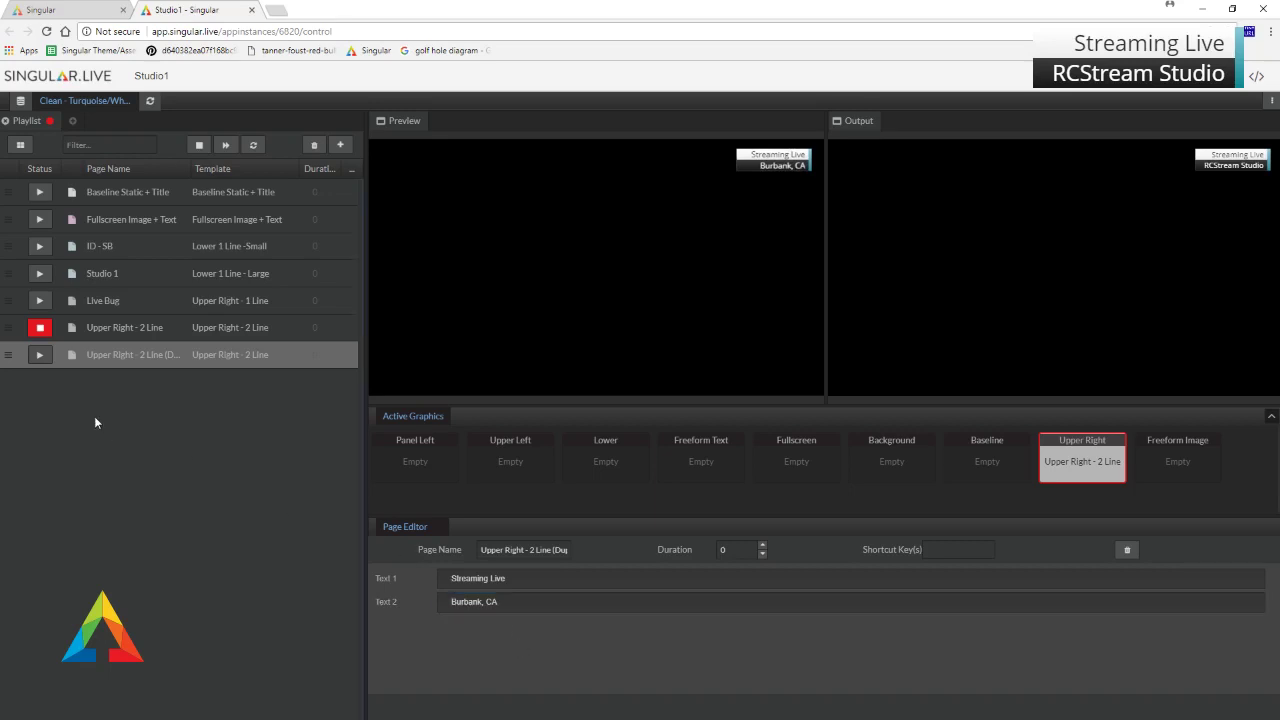
Step: Switch the output between the Burbank, CA copy and the original, then take the bug off air
{"action": "left_click", "coordinate": [42, 362]}
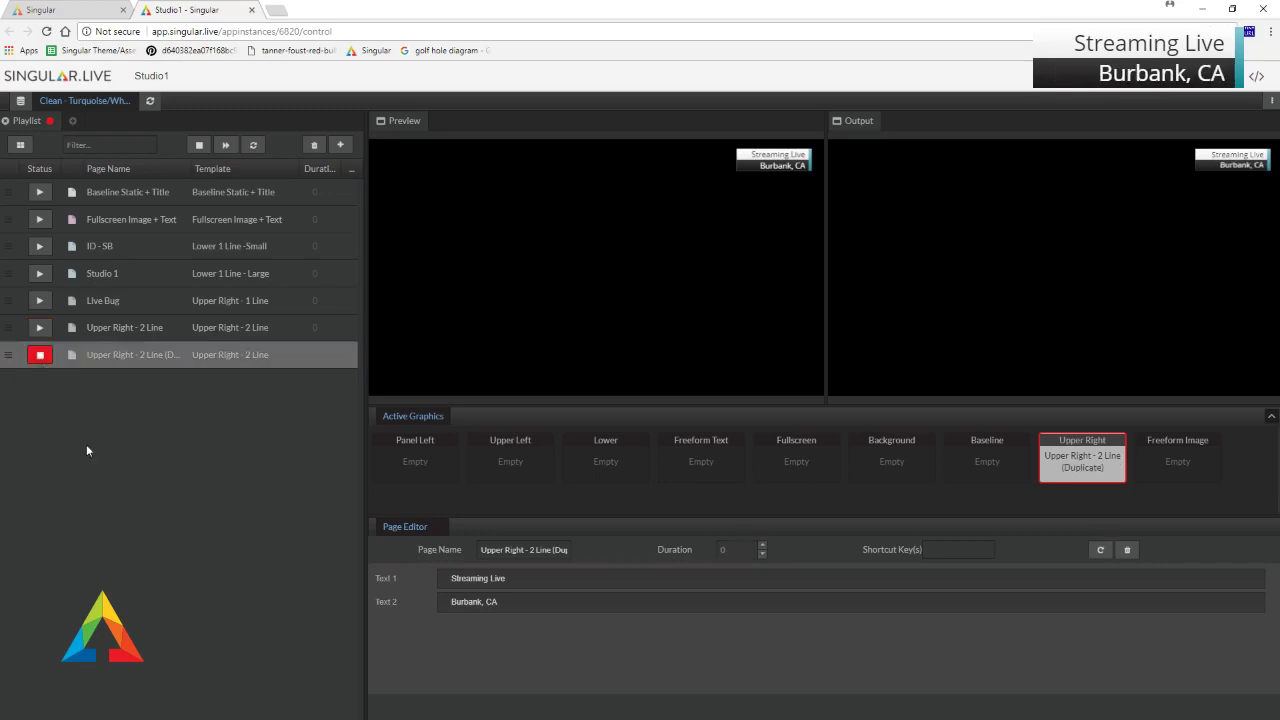
{"action": "left_click", "coordinate": [42, 330]}
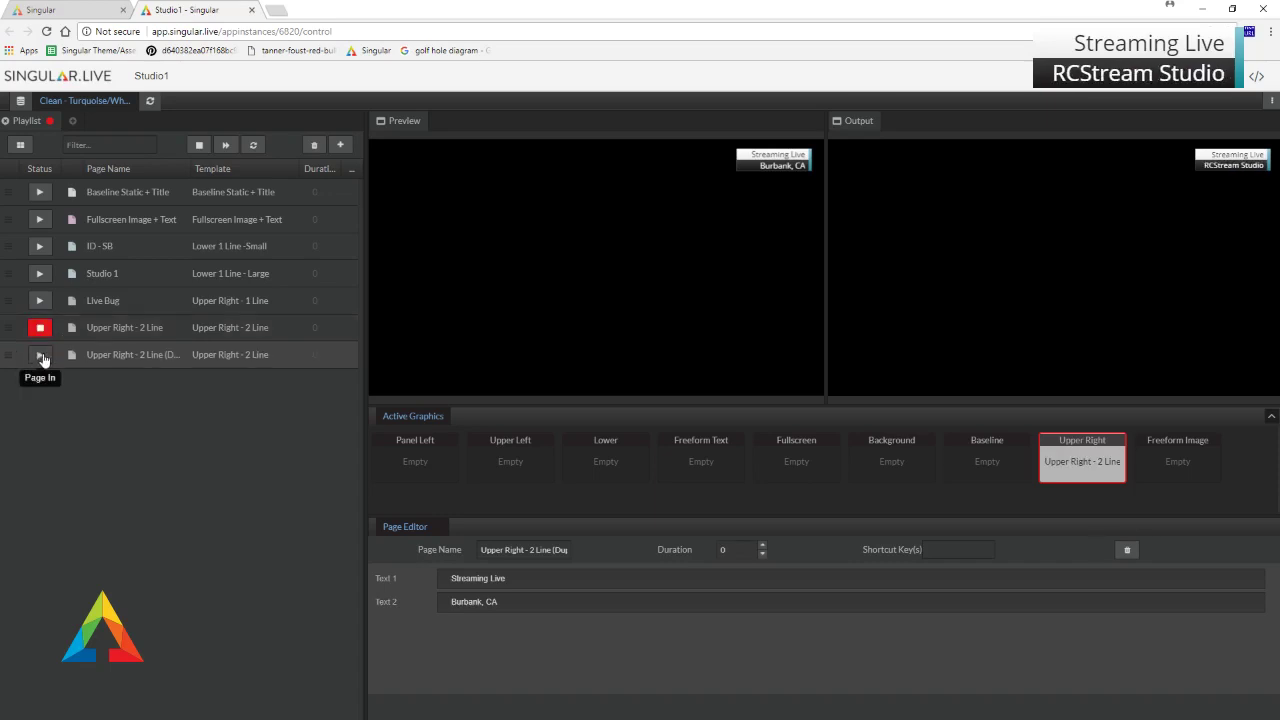
{"action": "left_click", "coordinate": [41, 356]}
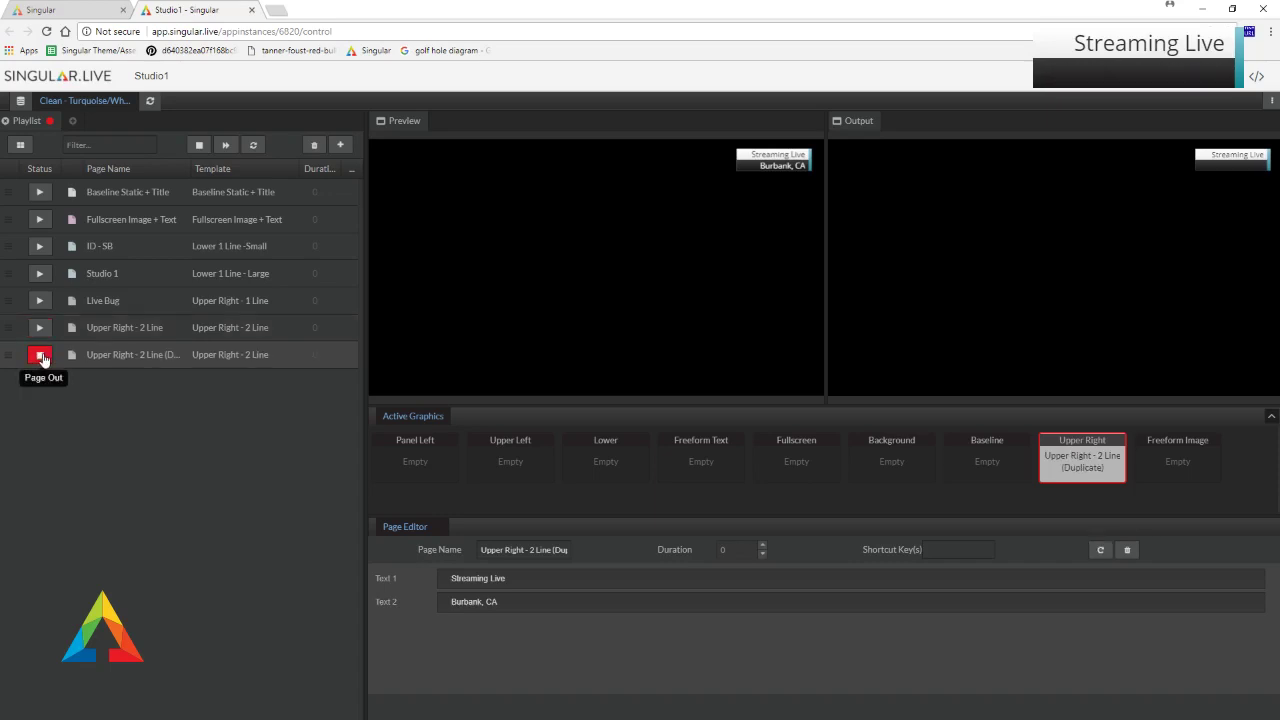
{"action": "left_click", "coordinate": [40, 330]}
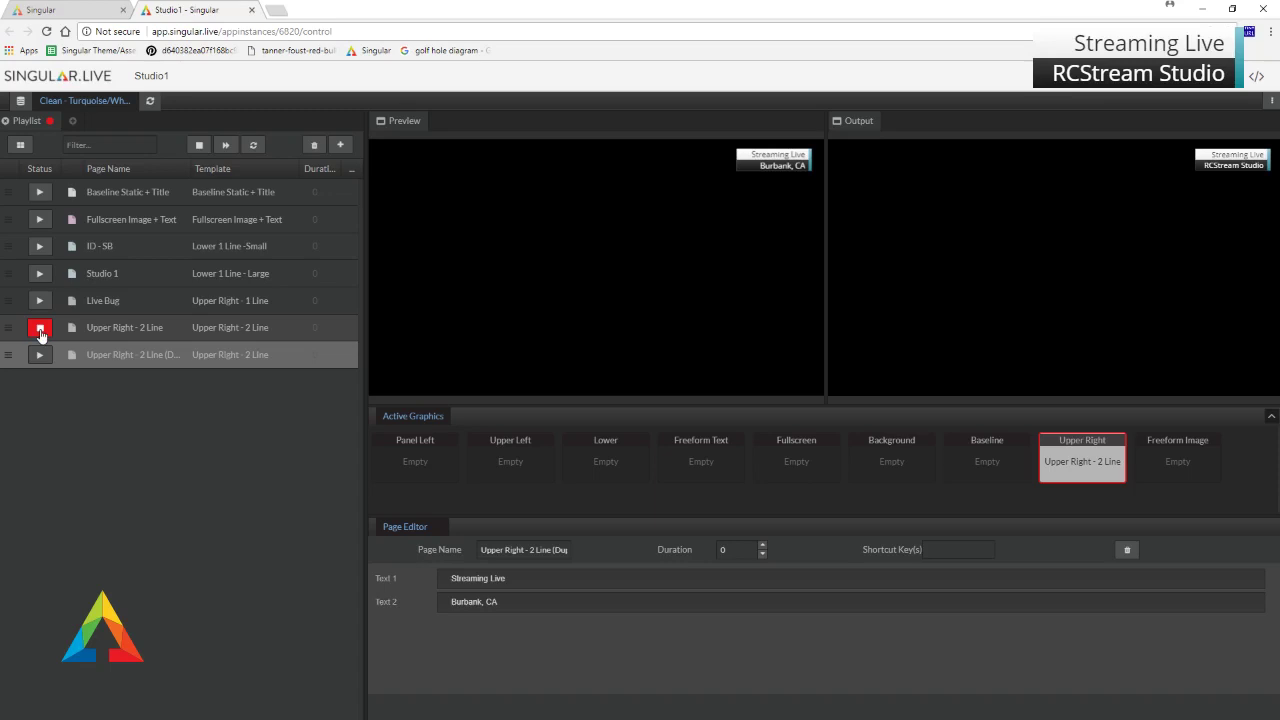
{"action": "left_click", "coordinate": [40, 331]}
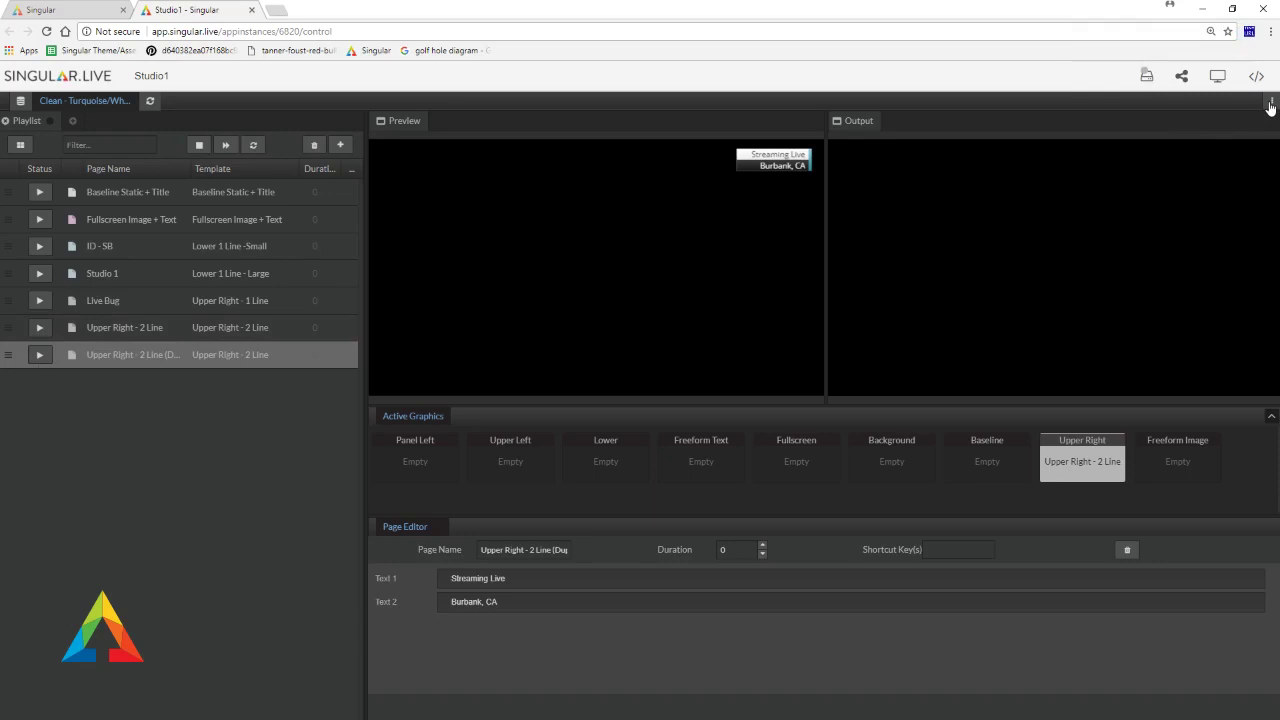
Step: Run Auto Playlist from the Output menu with no duration to append every template page
{"action": "left_click", "coordinate": [1270, 104]}
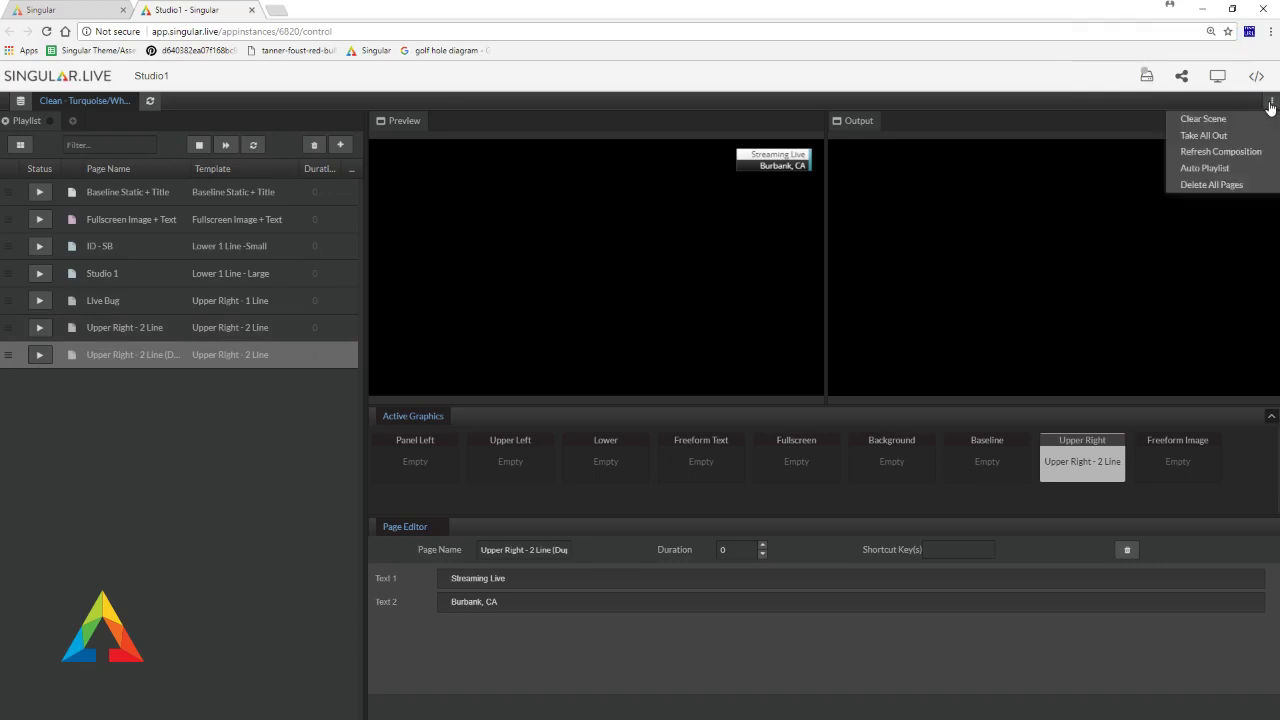
{"action": "left_click", "coordinate": [1238, 172]}
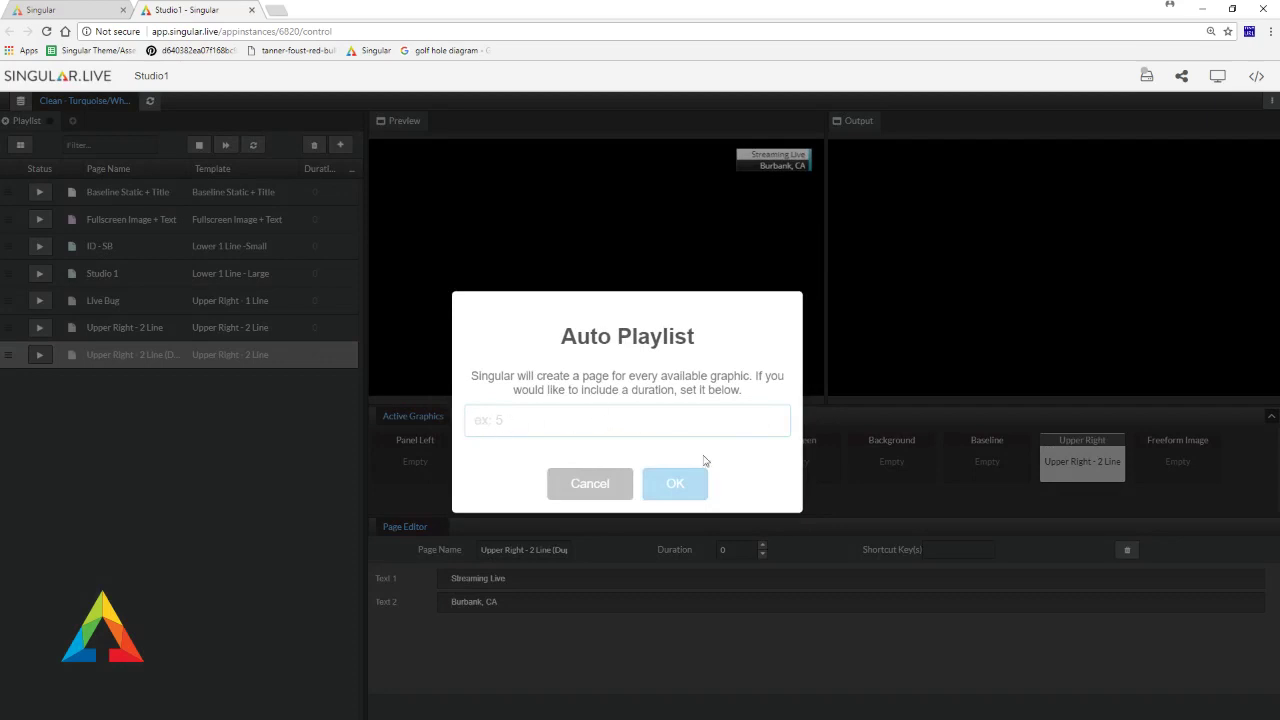
{"action": "left_click", "coordinate": [677, 485]}
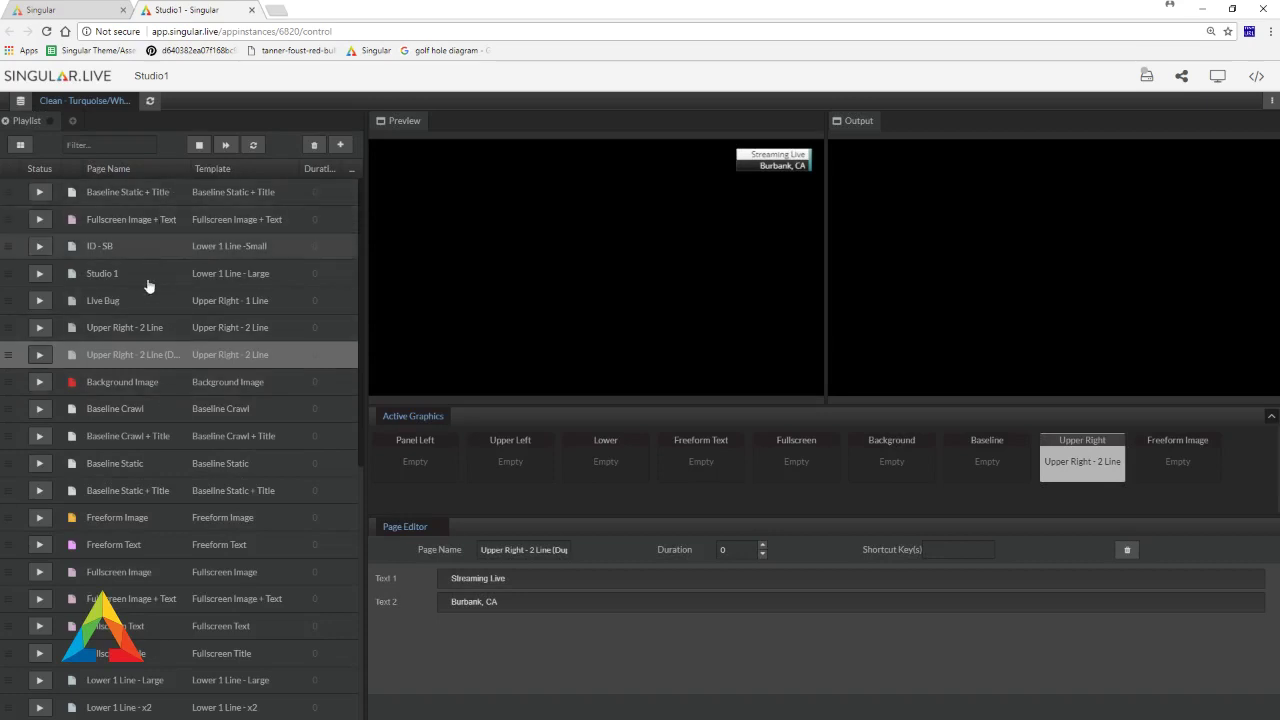
Step: Preview the Lower 2 Line - x2, Lower Topic 2 Line and Lower Topic 3 Line pages
{"action": "scroll", "coordinate": [190, 400], "scroll_direction": "down", "scroll_amount": 1}
{"action": "scroll", "coordinate": [195, 404], "scroll_direction": "down", "scroll_amount": 5}
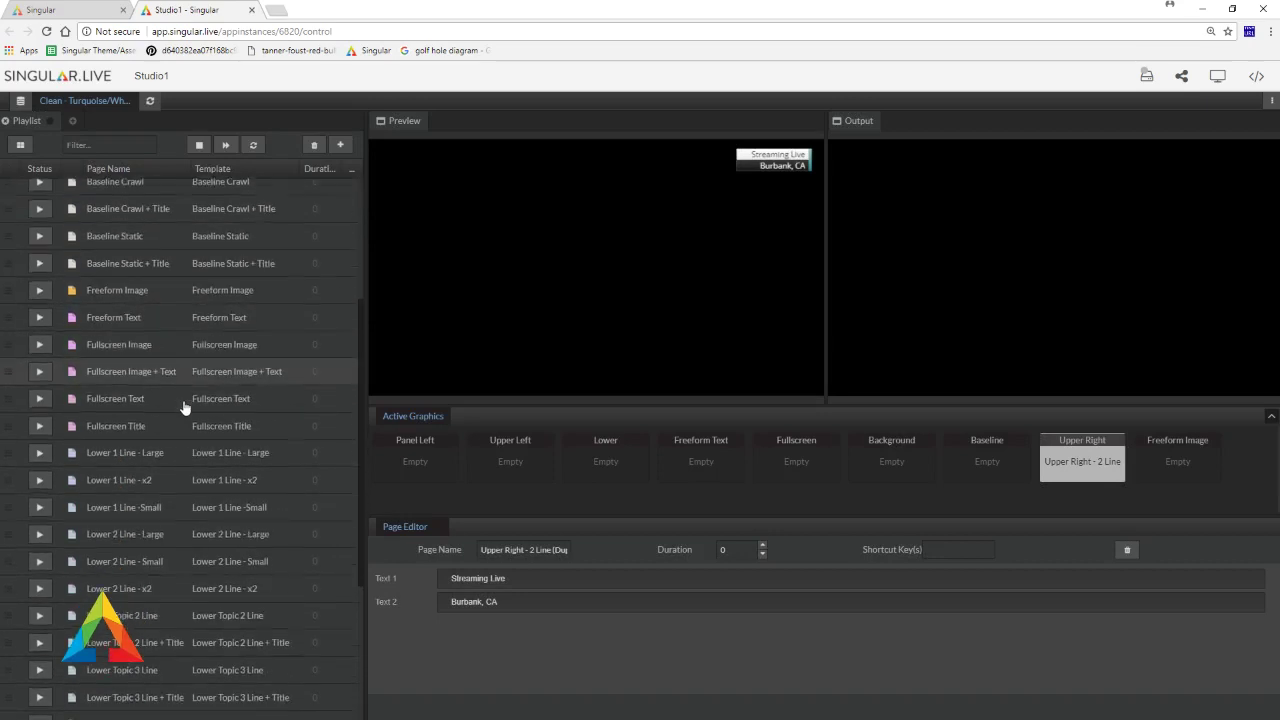
{"action": "scroll", "coordinate": [182, 407], "scroll_direction": "down", "scroll_amount": 1}
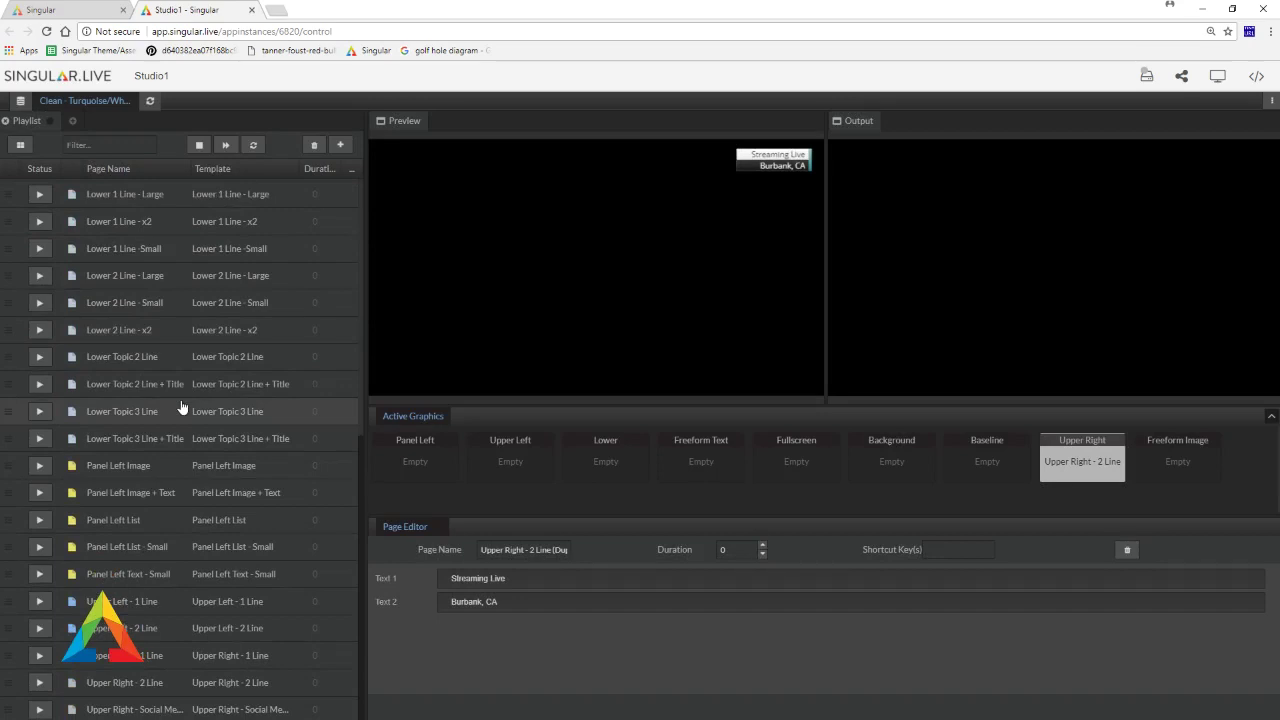
{"action": "left_click", "coordinate": [171, 333]}
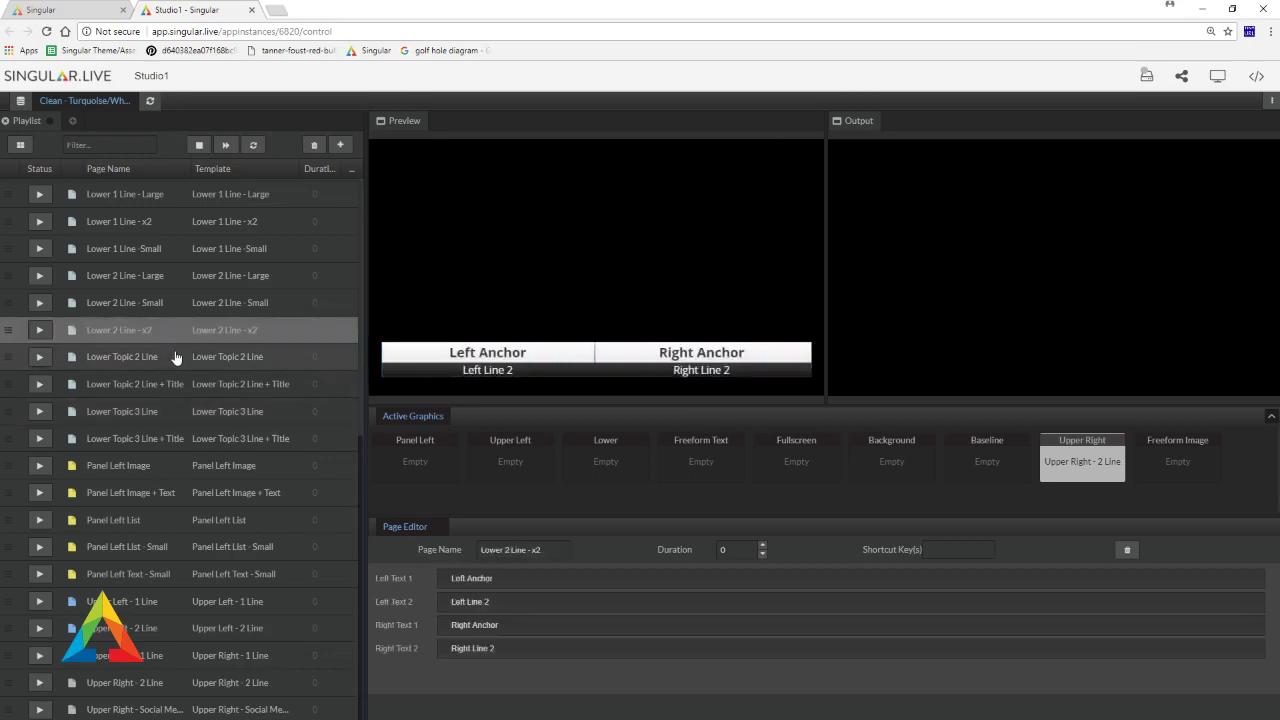
{"action": "left_click", "coordinate": [175, 357]}
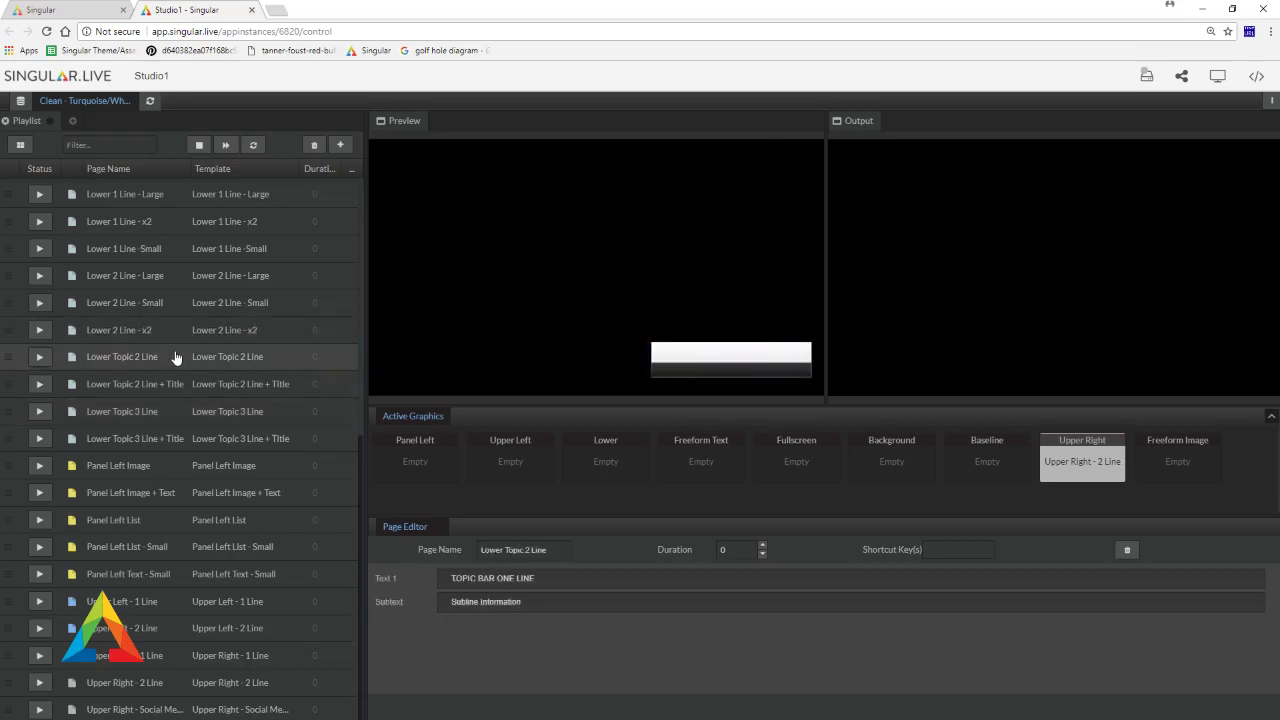
{"action": "left_click", "coordinate": [170, 417]}
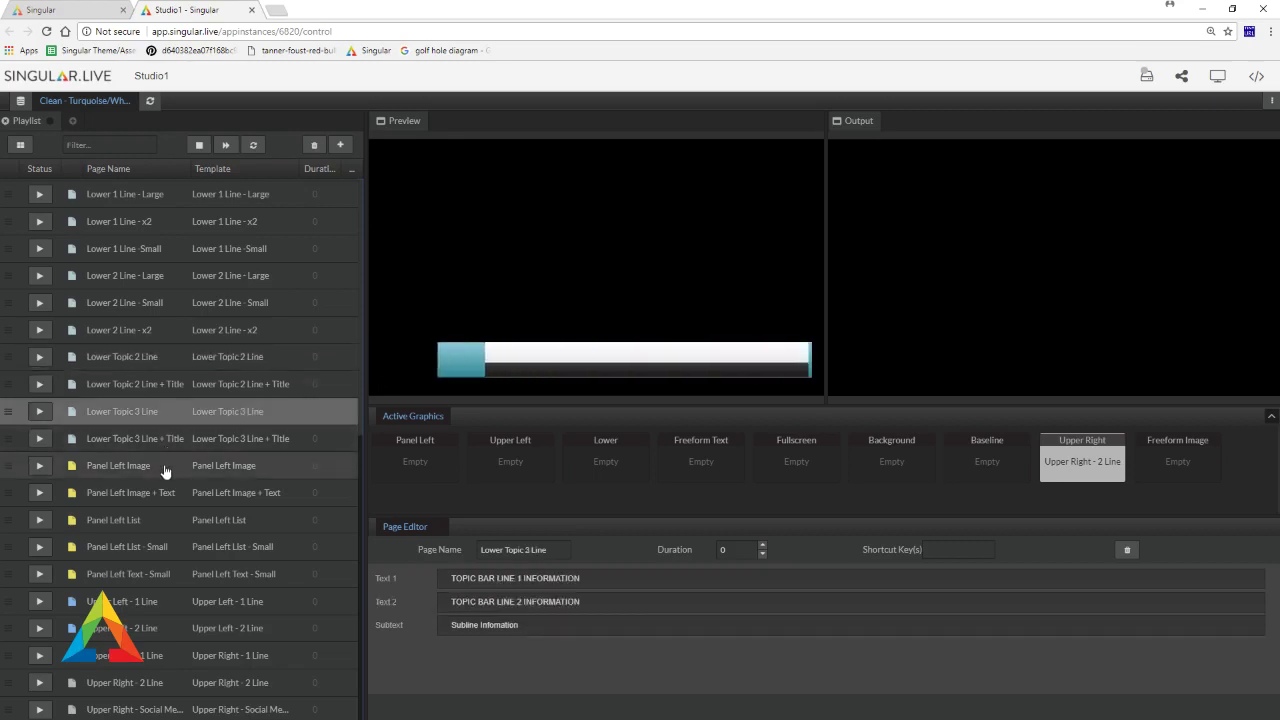
Step: Preview the Panel Left Image, Image + Text, List and List - Small pages
{"action": "left_click", "coordinate": [165, 467]}
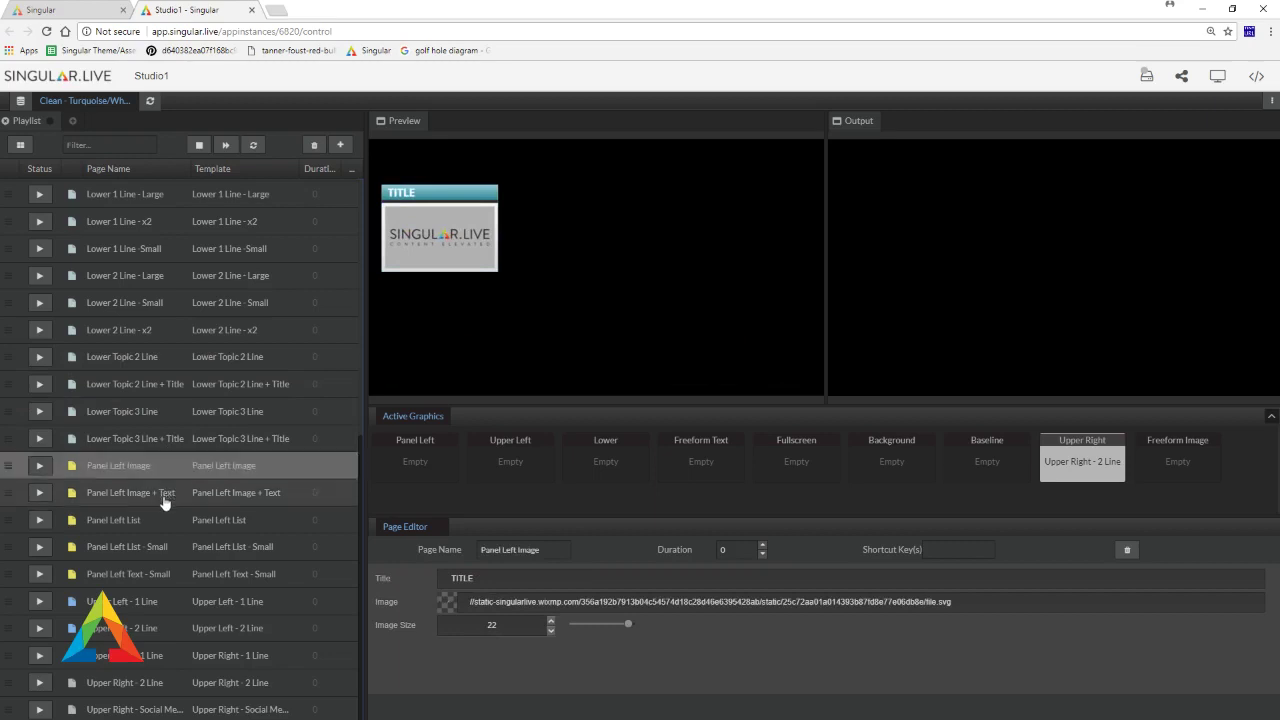
{"action": "left_click", "coordinate": [165, 502]}
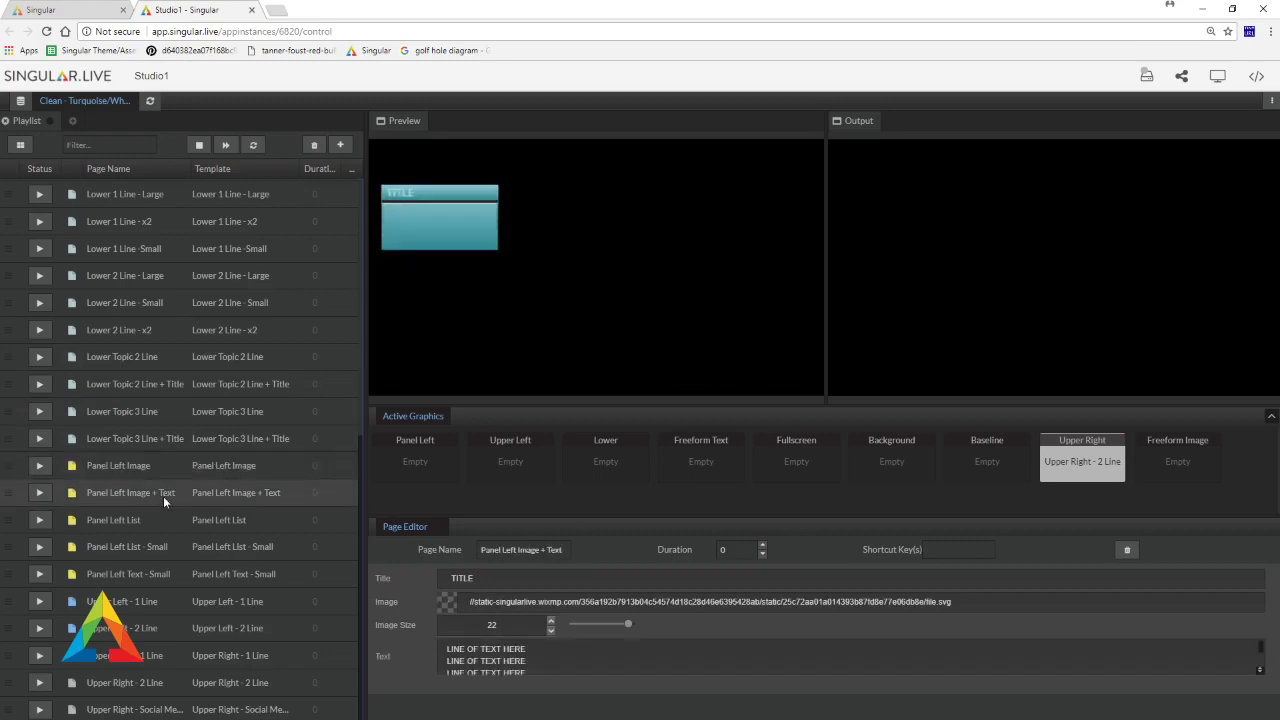
{"action": "left_click", "coordinate": [167, 520]}
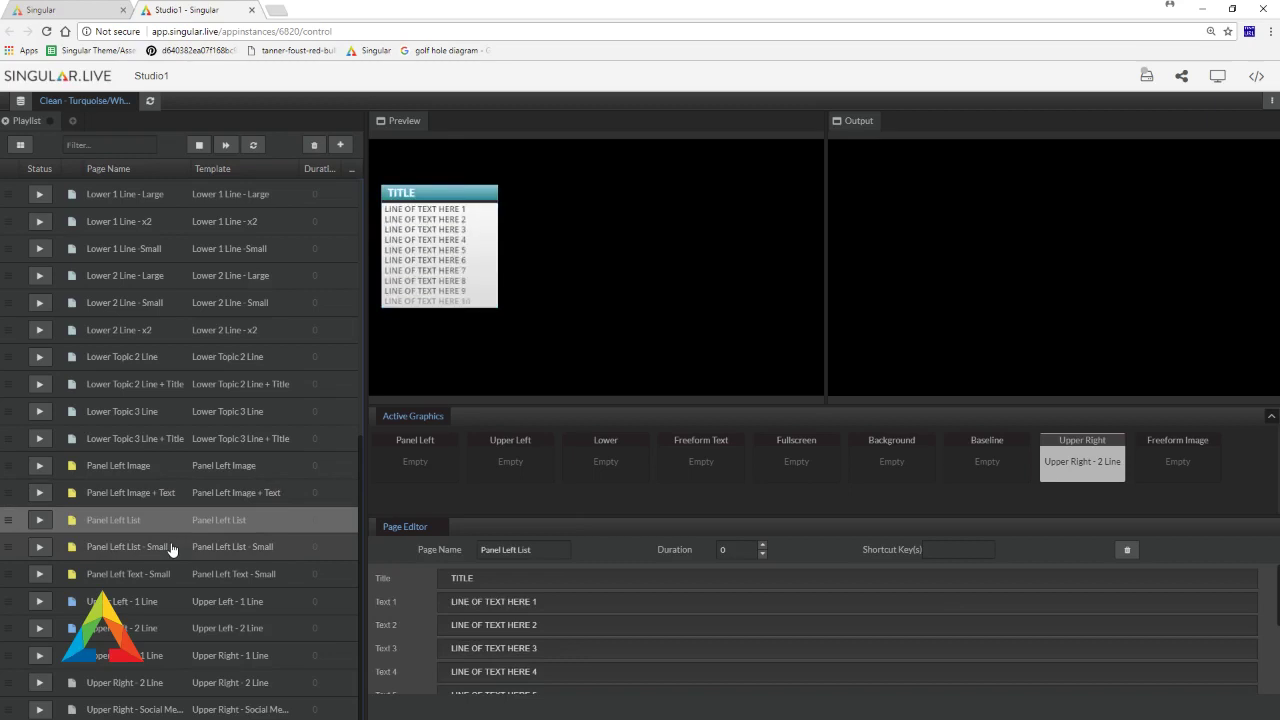
{"action": "left_click", "coordinate": [171, 546]}
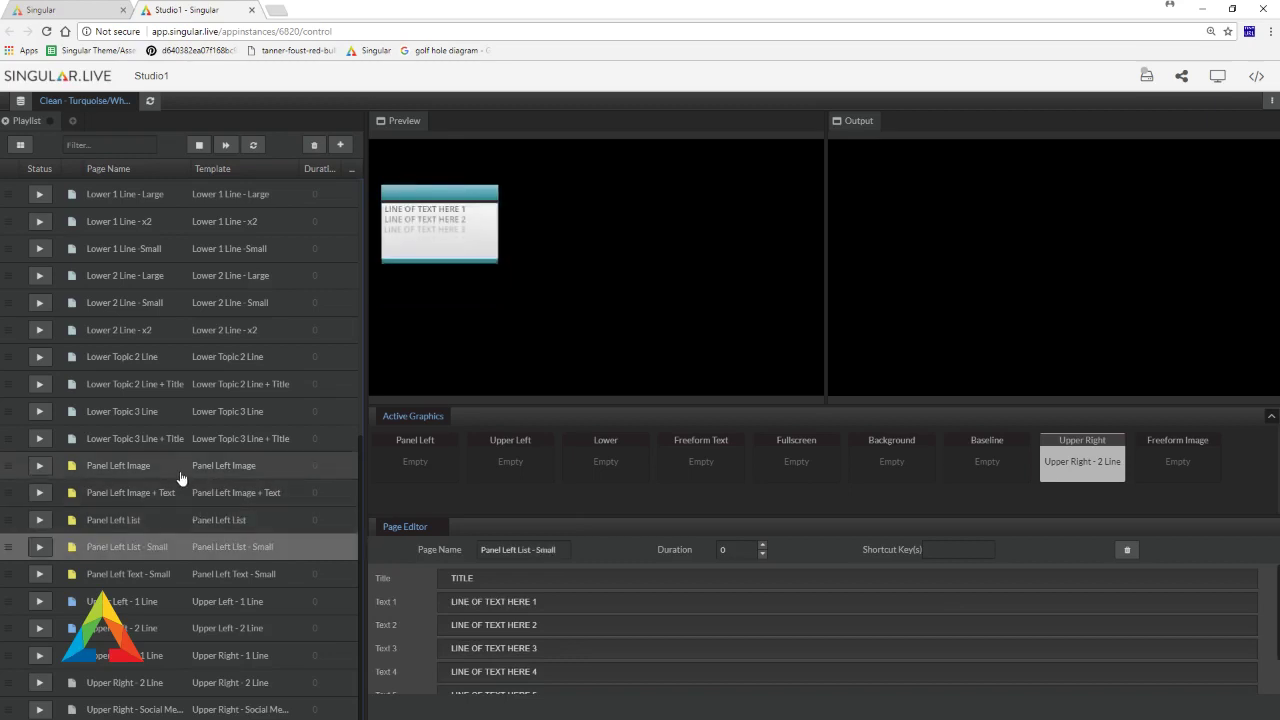
{"action": "scroll", "coordinate": [172, 481], "scroll_direction": "up", "scroll_amount": 5}
{"action": "scroll", "coordinate": [172, 481], "scroll_direction": "up", "scroll_amount": 3}
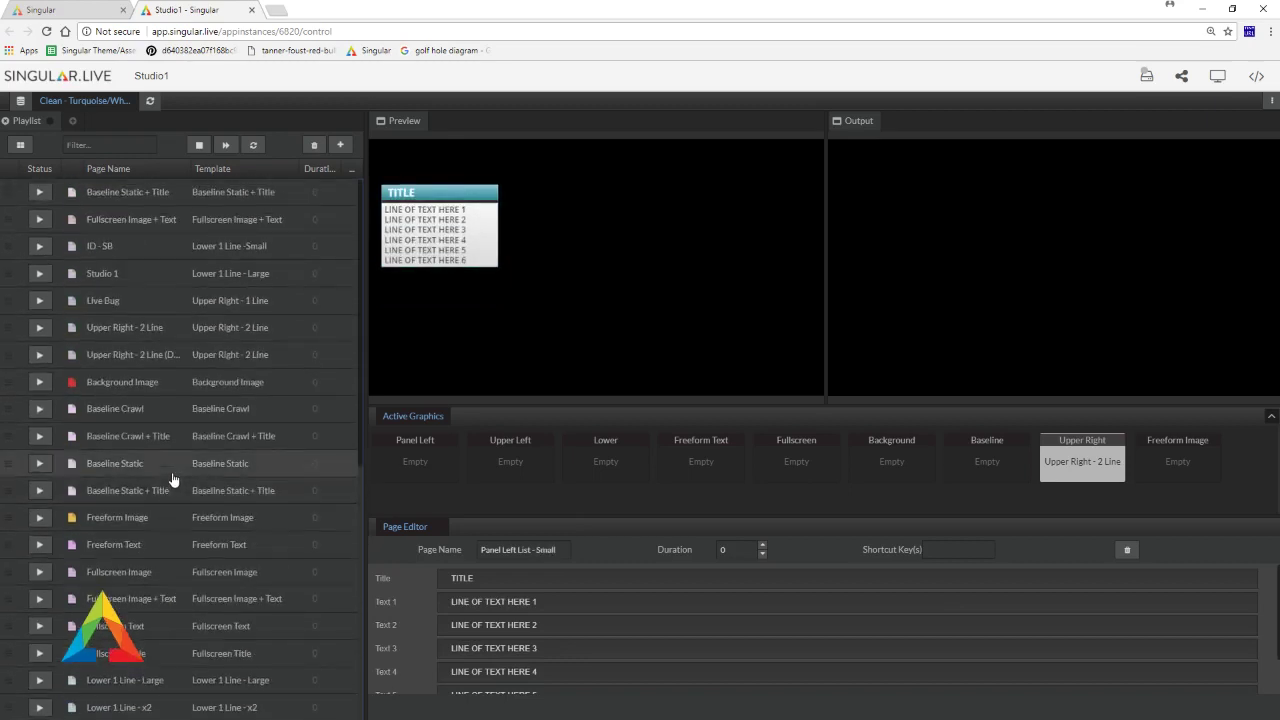